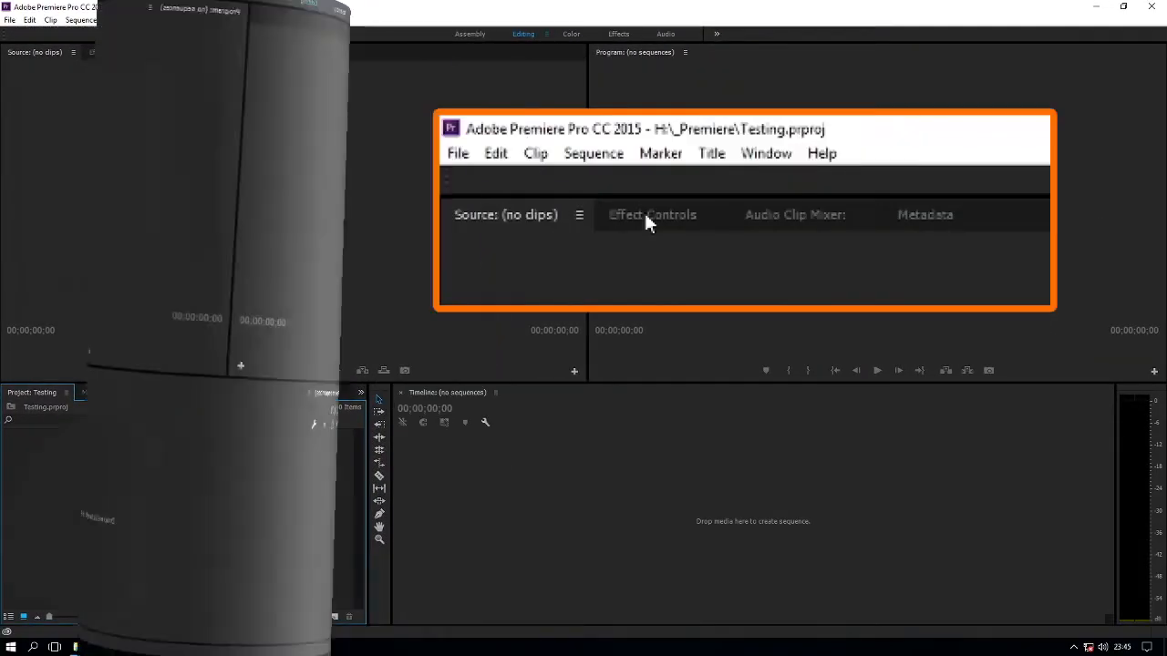
Look over the Effect Controls, Audio Clip Mixer and Metadata panels, and return to the Source and Program monitors.
{"action": "left_click", "coordinate": [112, 52]}
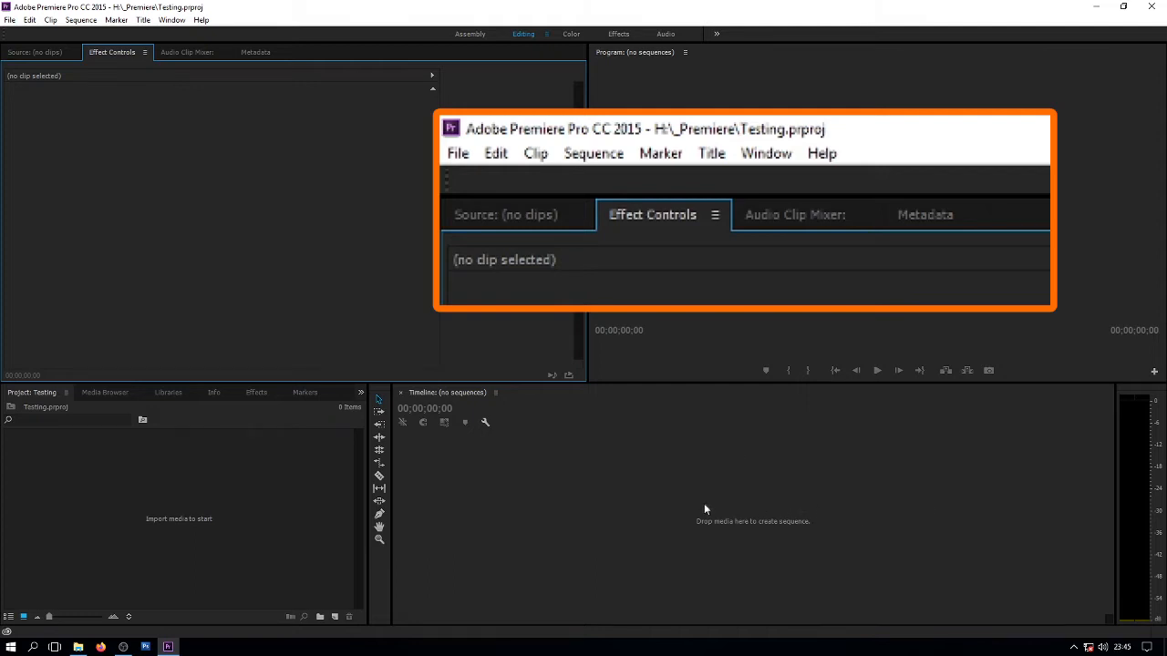
{"action": "left_click", "coordinate": [188, 56]}
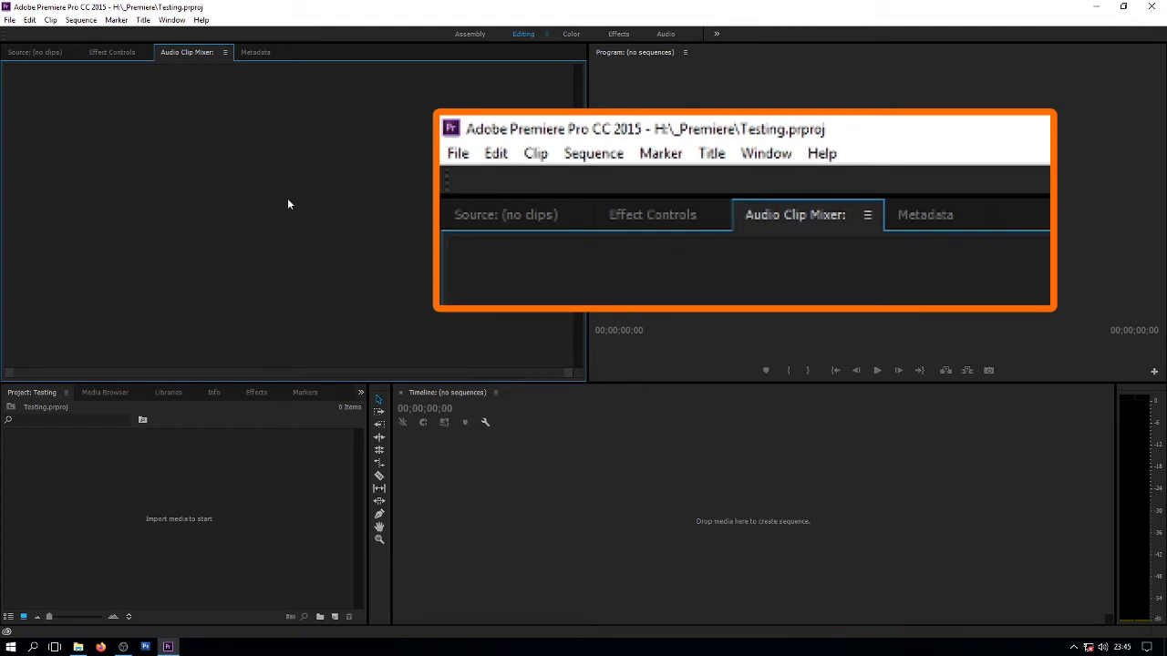
{"action": "left_click", "coordinate": [252, 53]}
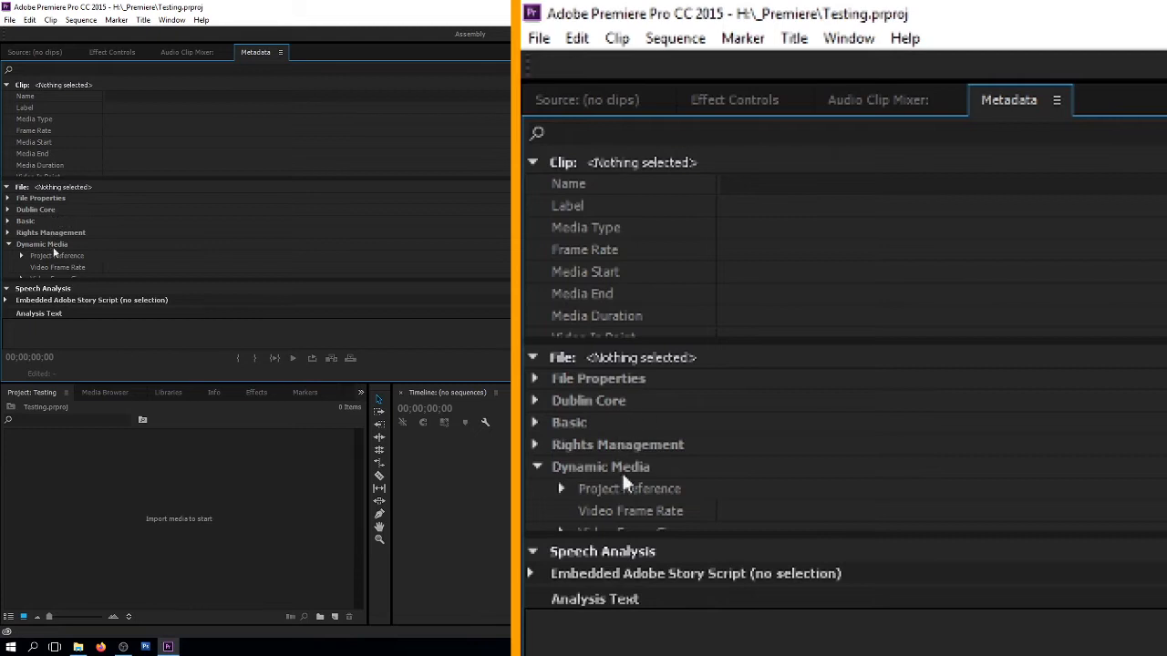
{"action": "left_click", "coordinate": [34, 52]}
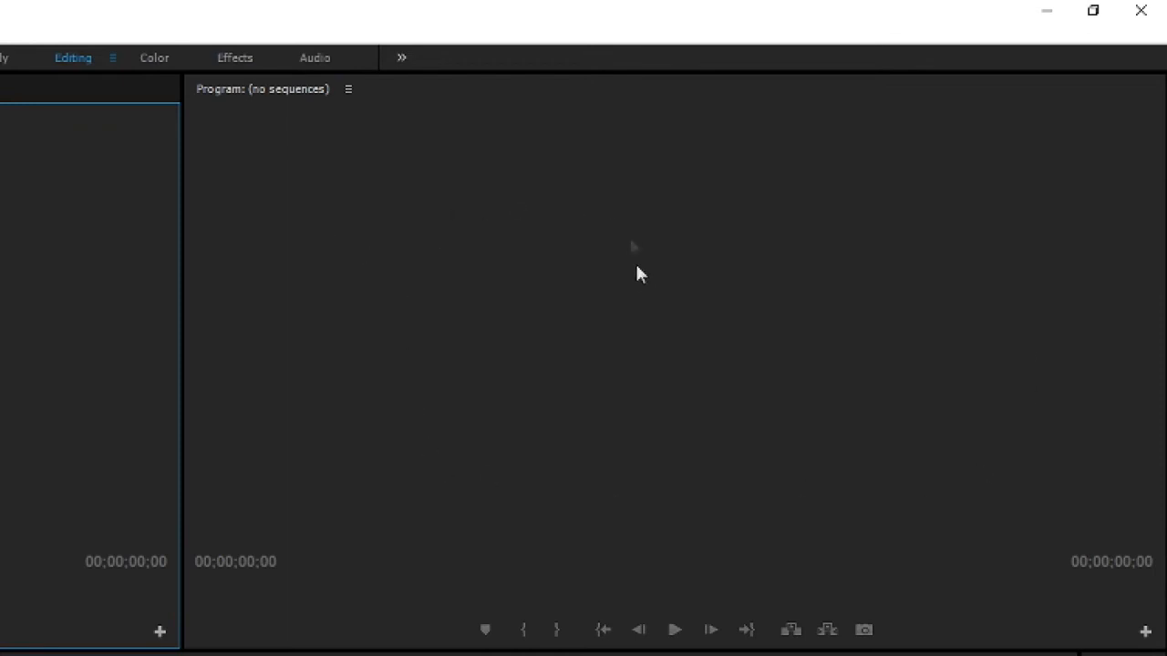
{"action": "left_click", "coordinate": [675, 306]}
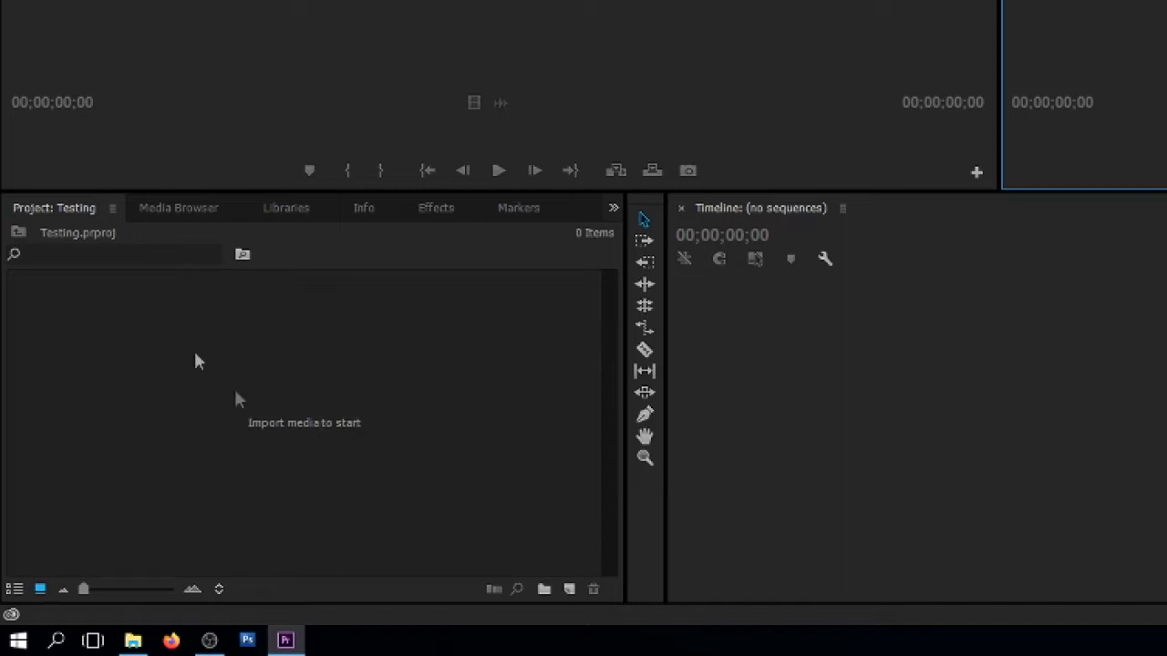
Look through the Media Browser, Project, Libraries, Info, Effects and Markers panels.
{"action": "left_click", "coordinate": [179, 208]}
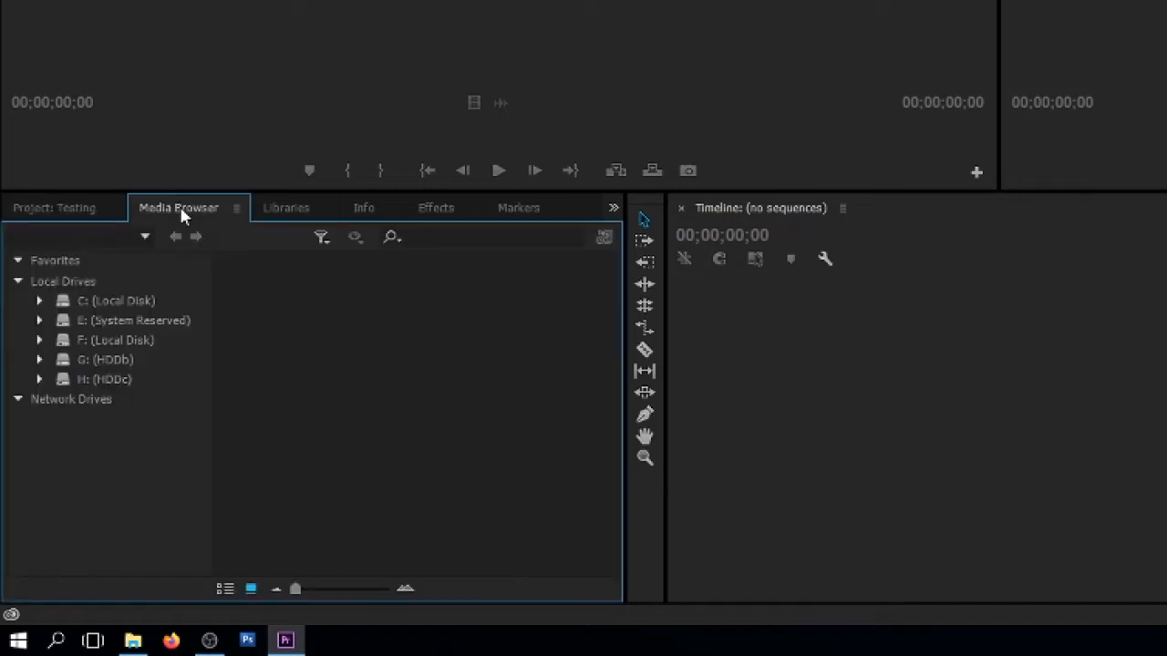
{"action": "left_click", "coordinate": [72, 210]}
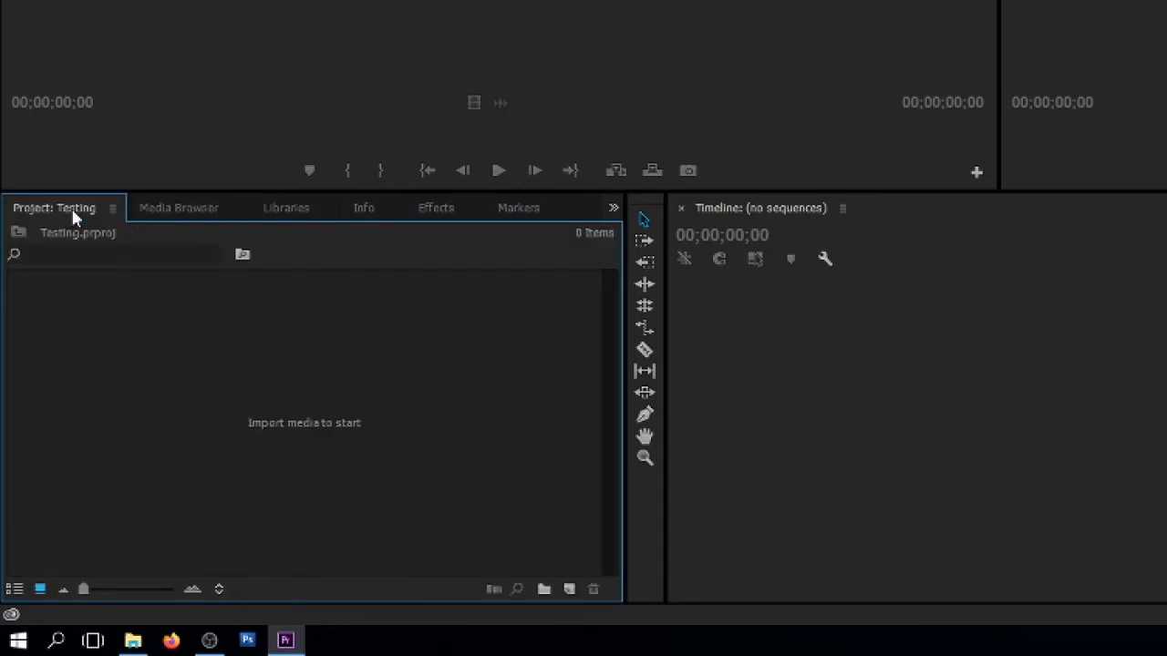
{"action": "left_click", "coordinate": [179, 209]}
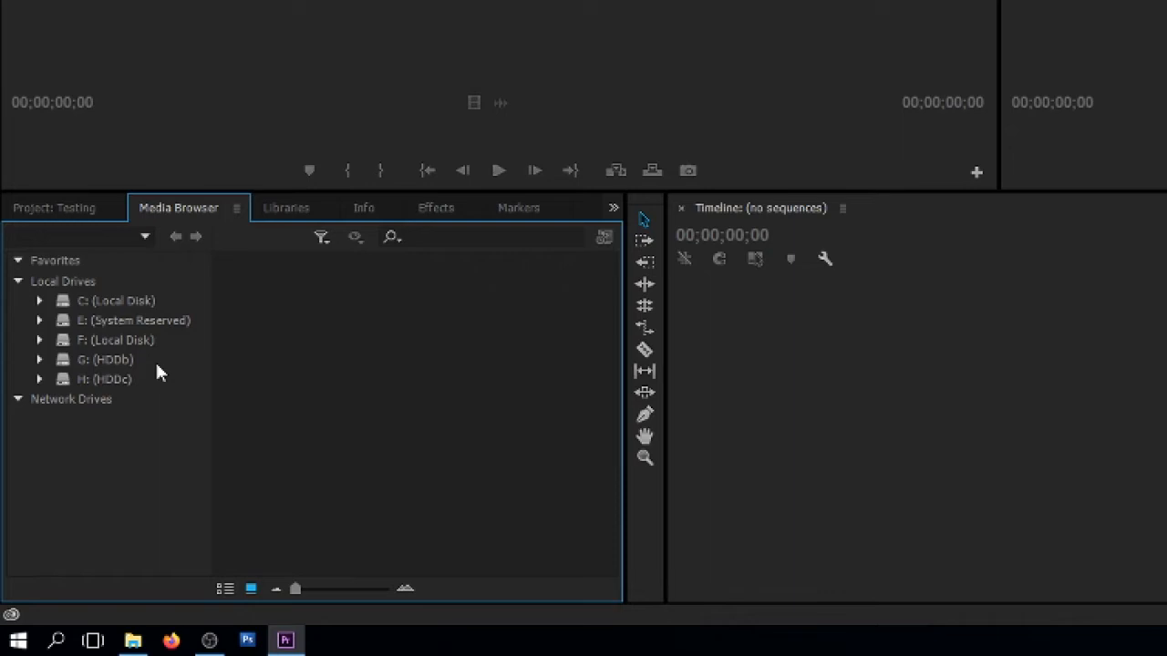
{"action": "left_click", "coordinate": [282, 208]}
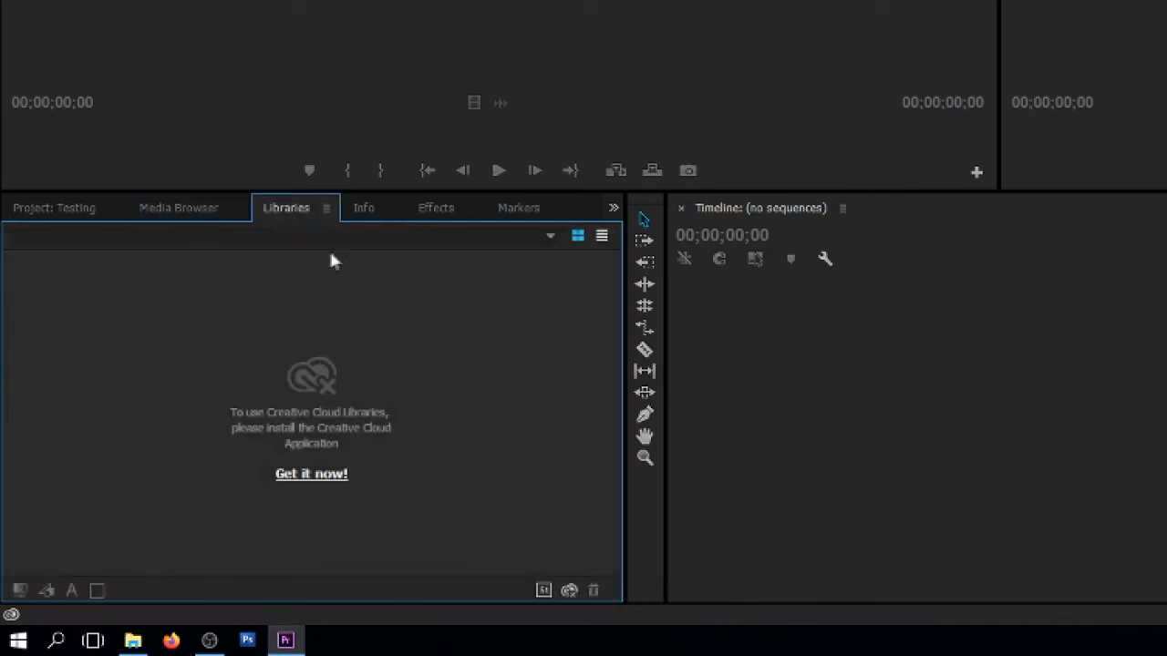
{"action": "left_click", "coordinate": [363, 207]}
{"action": "left_click", "coordinate": [434, 210]}
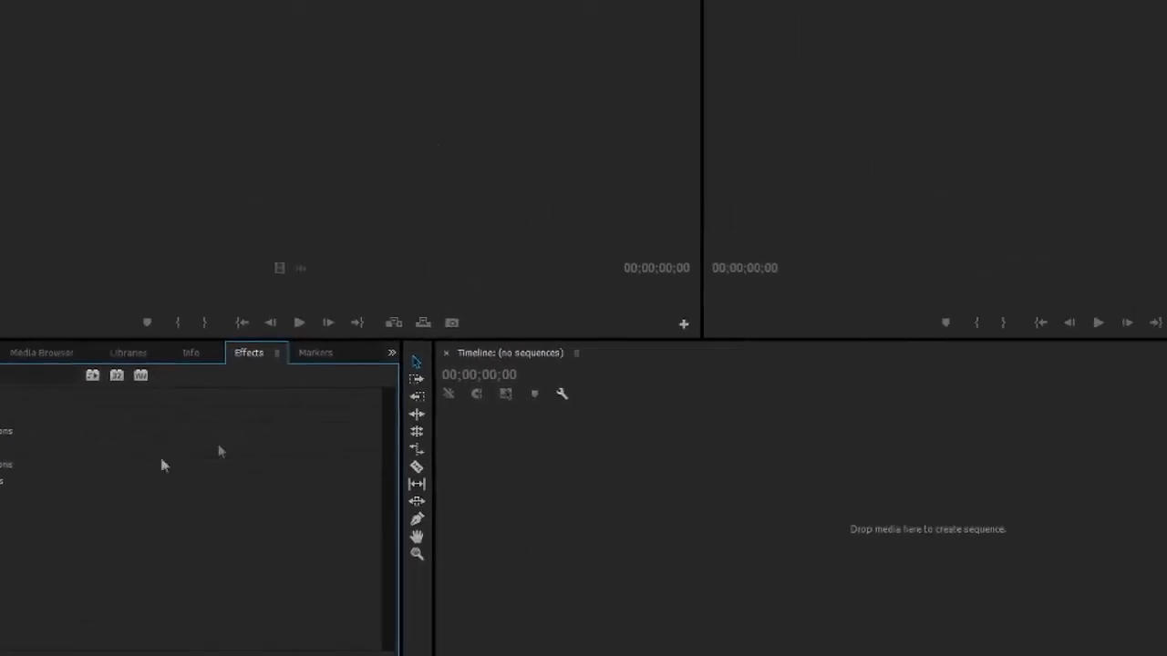
{"action": "left_click", "coordinate": [317, 355]}
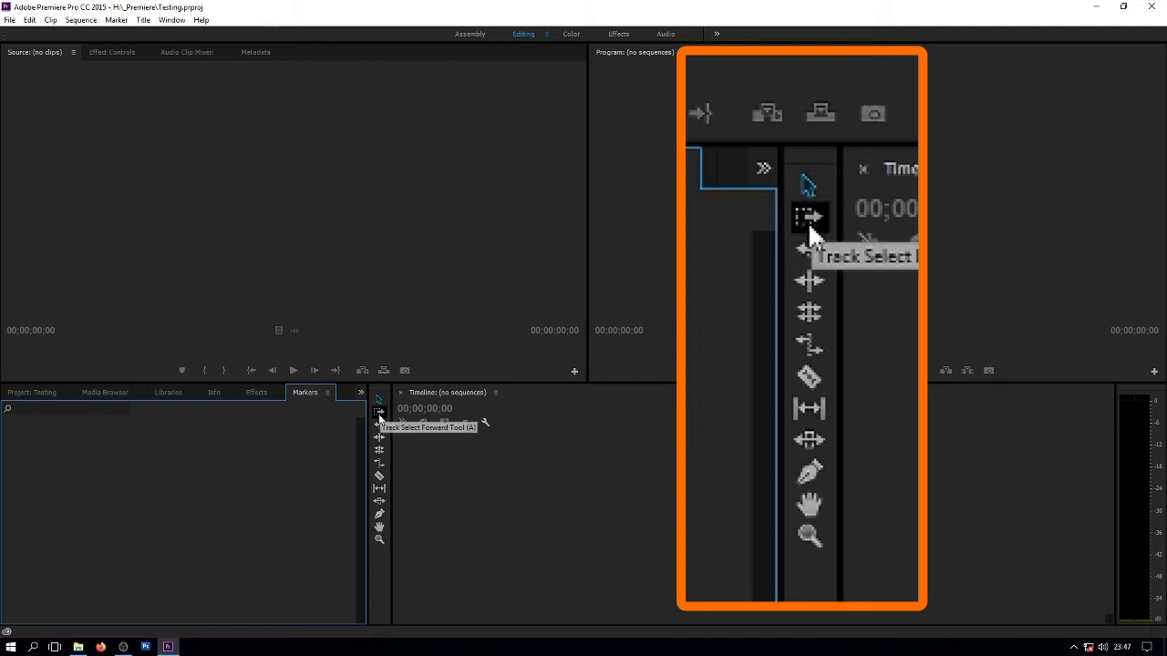
Try the Track Select Forward and Track Select Backward tools, leaving Track Select Forward active.
{"action": "left_click", "coordinate": [379, 413]}
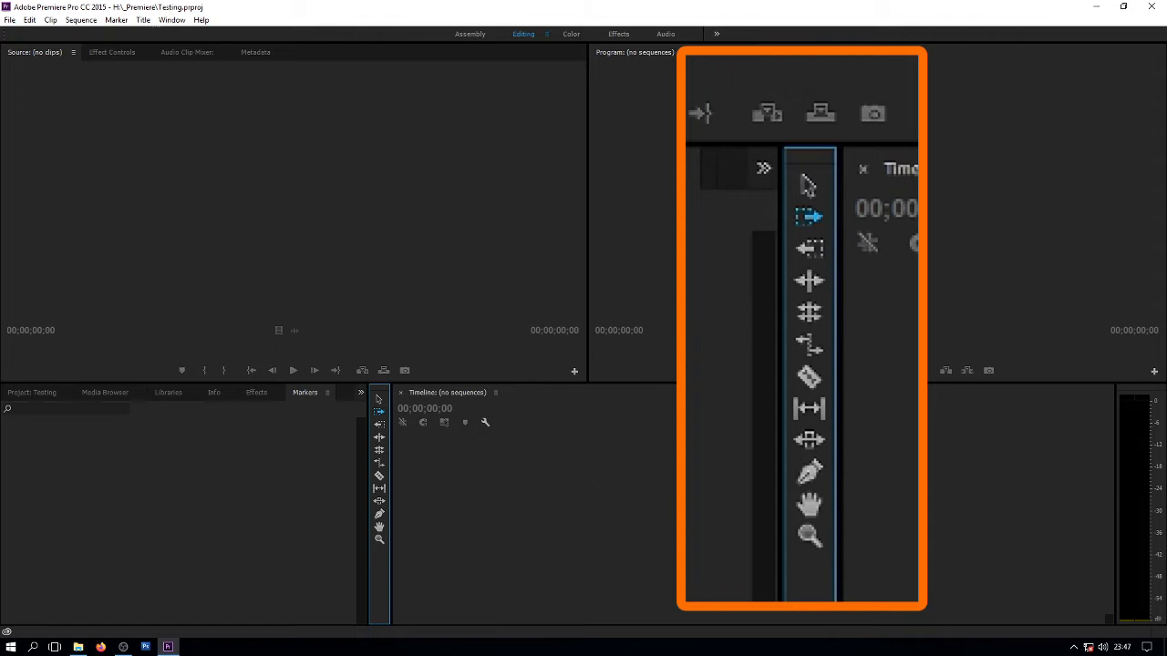
{"action": "left_click", "coordinate": [379, 427]}
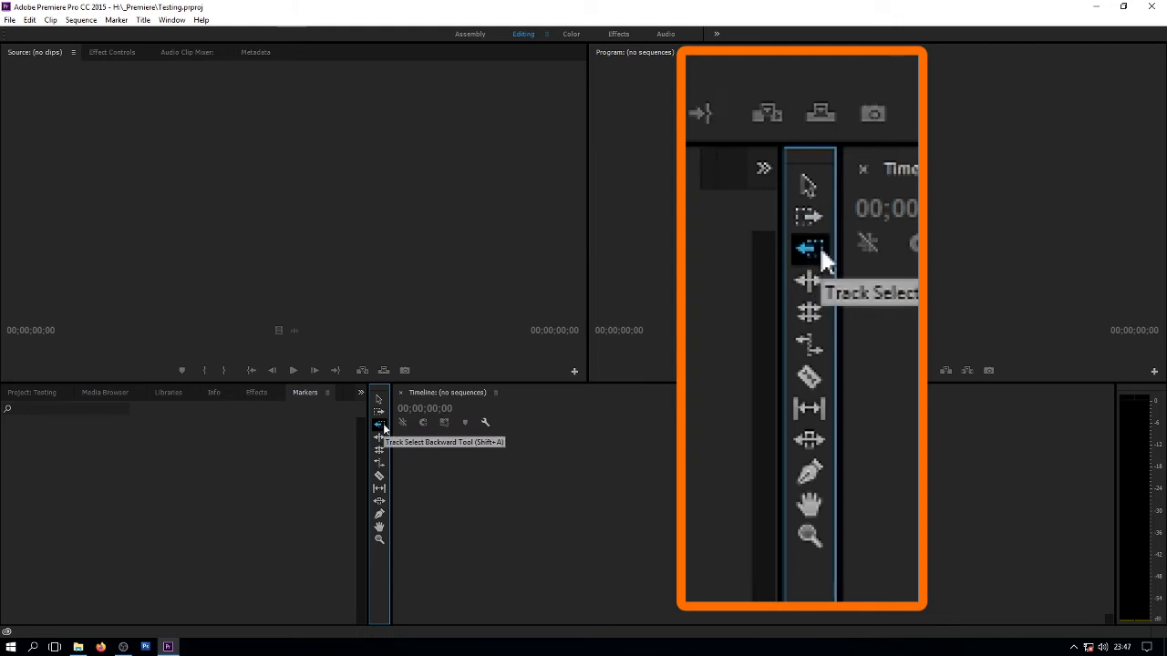
{"action": "left_click", "coordinate": [379, 413]}
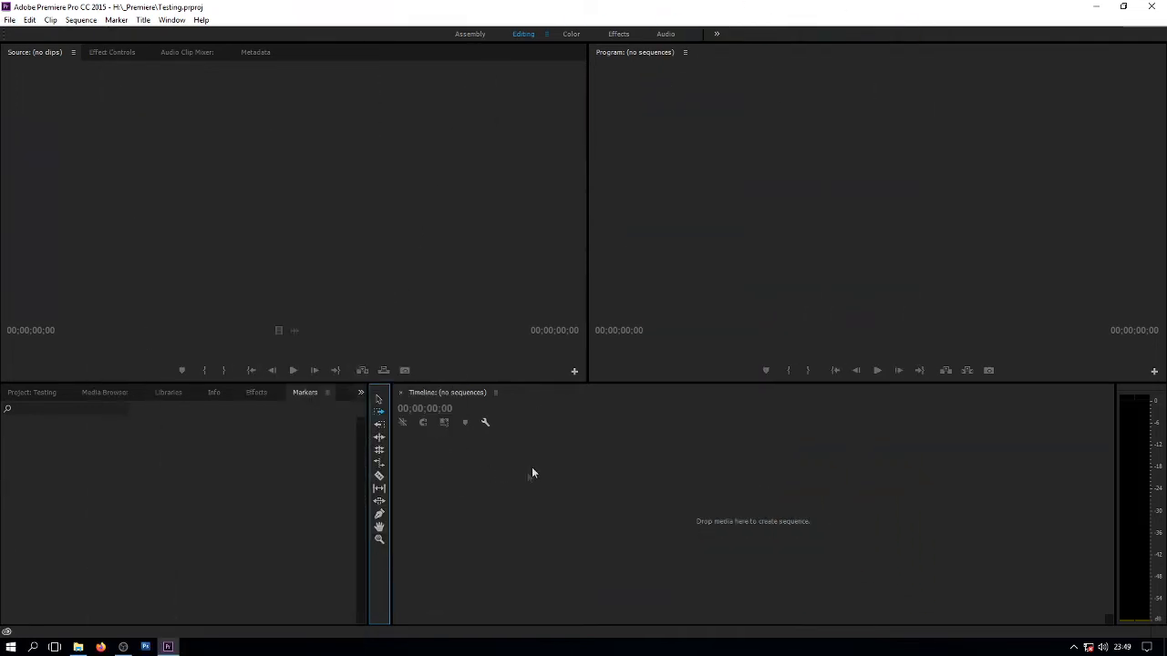
Examine the empty timeline and its display settings without changing any option.
{"action": "left_click", "coordinate": [748, 470]}
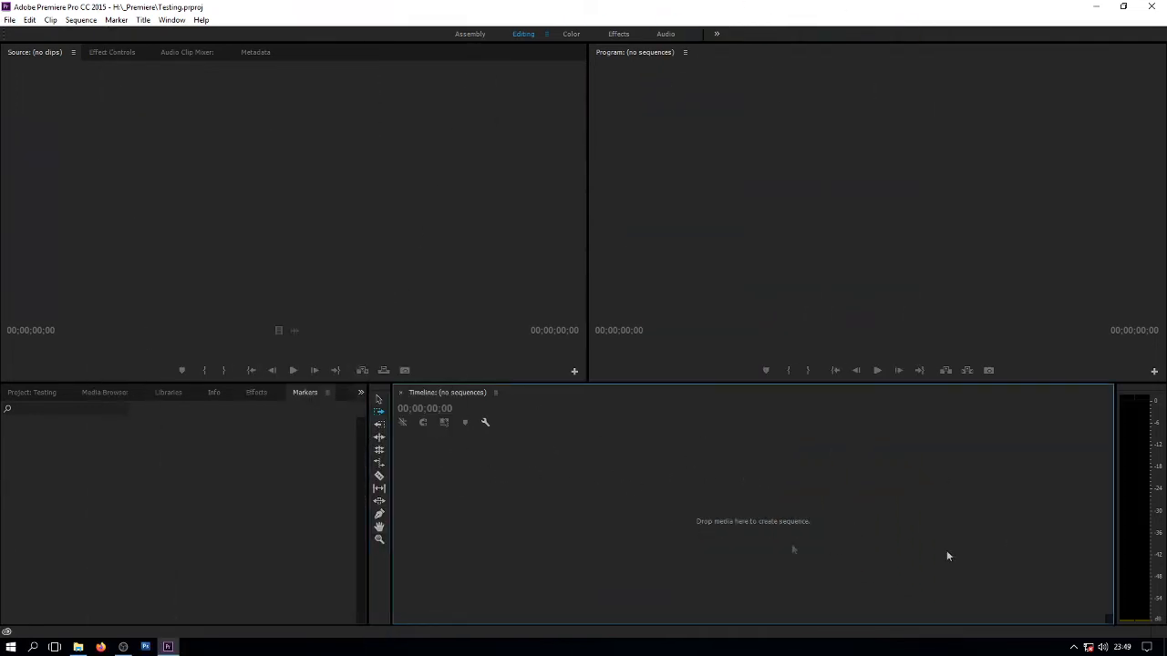
{"action": "left_click", "coordinate": [485, 424]}
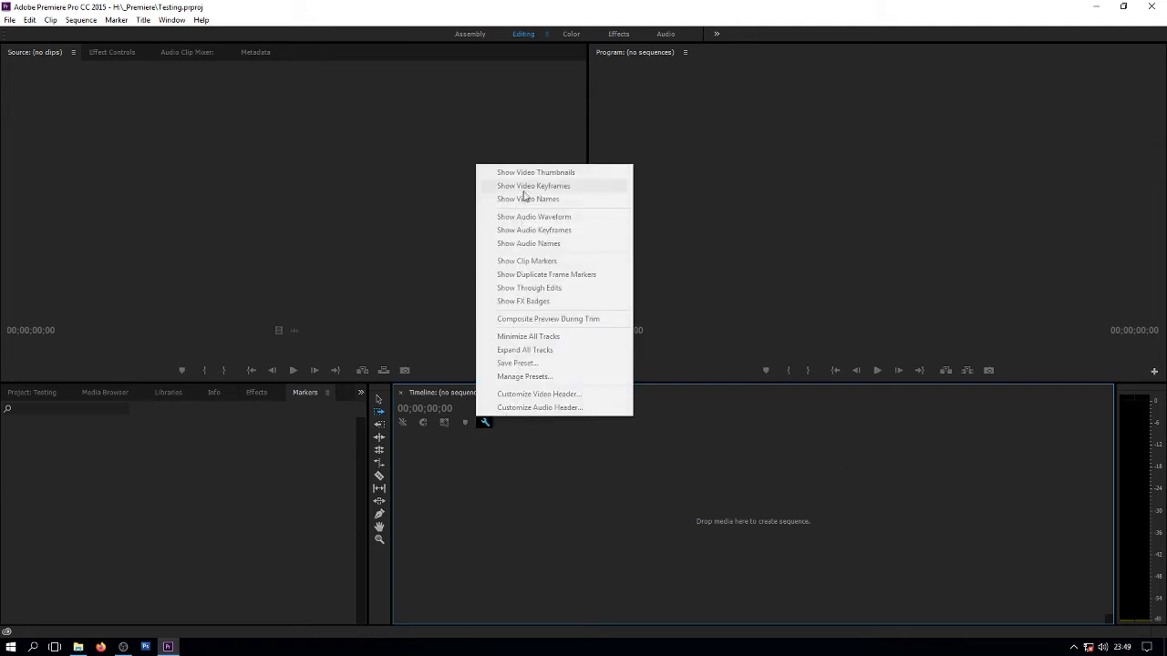
{"action": "left_click", "coordinate": [558, 511]}
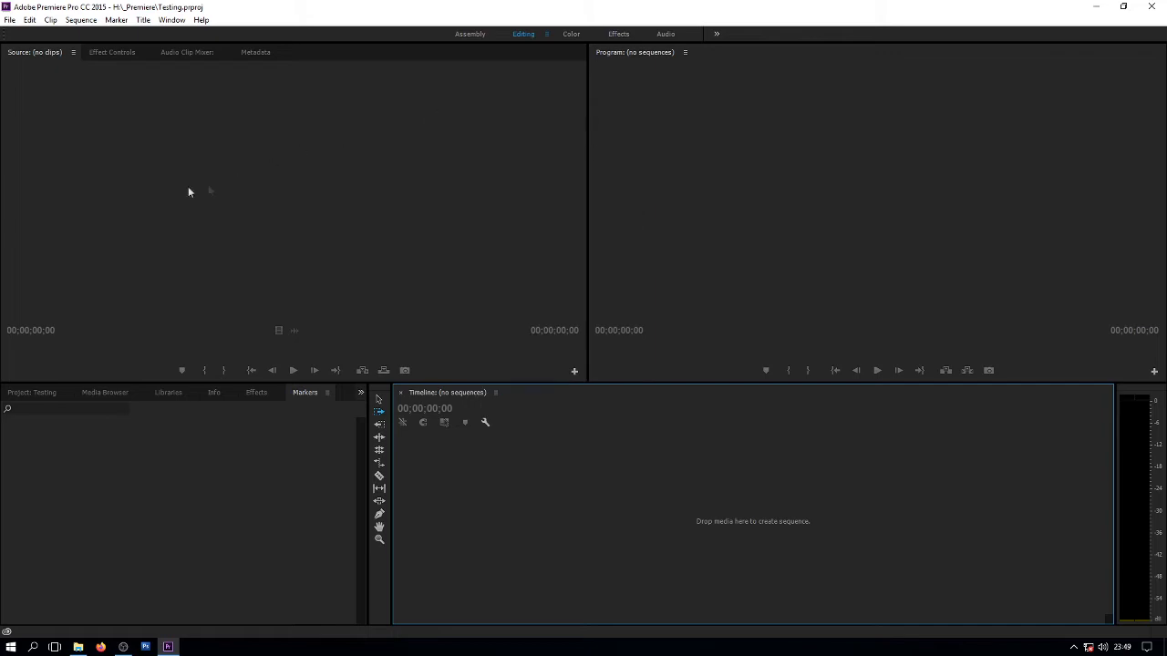
{"action": "left_click", "coordinate": [9, 19]}
{"action": "mouse_move", "coordinate": [25, 22]}
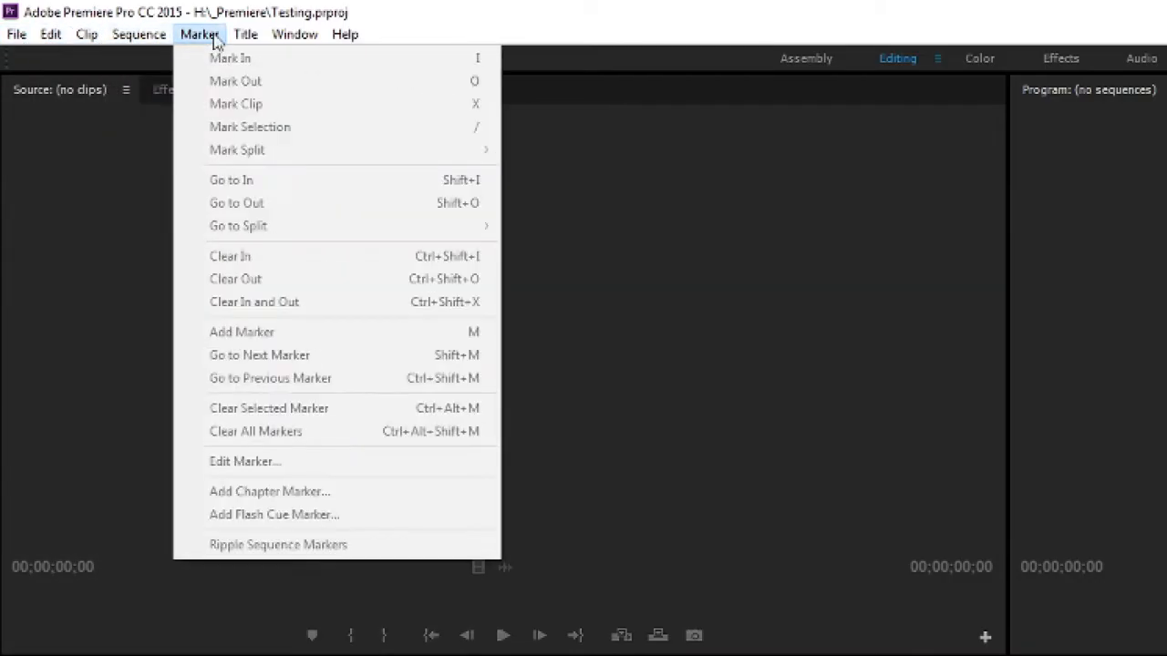
{"action": "mouse_move", "coordinate": [275, 42]}
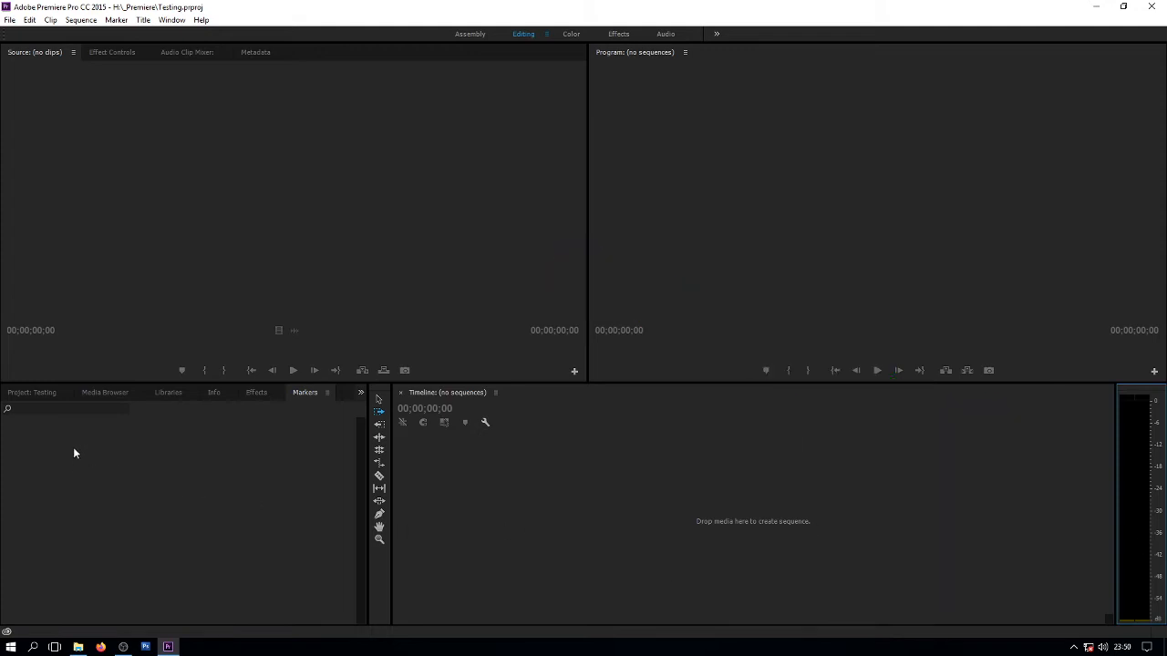
Show the project's media items, check the video files in the FFOutput folder, and minimize the folder window.
{"action": "left_click", "coordinate": [35, 395]}
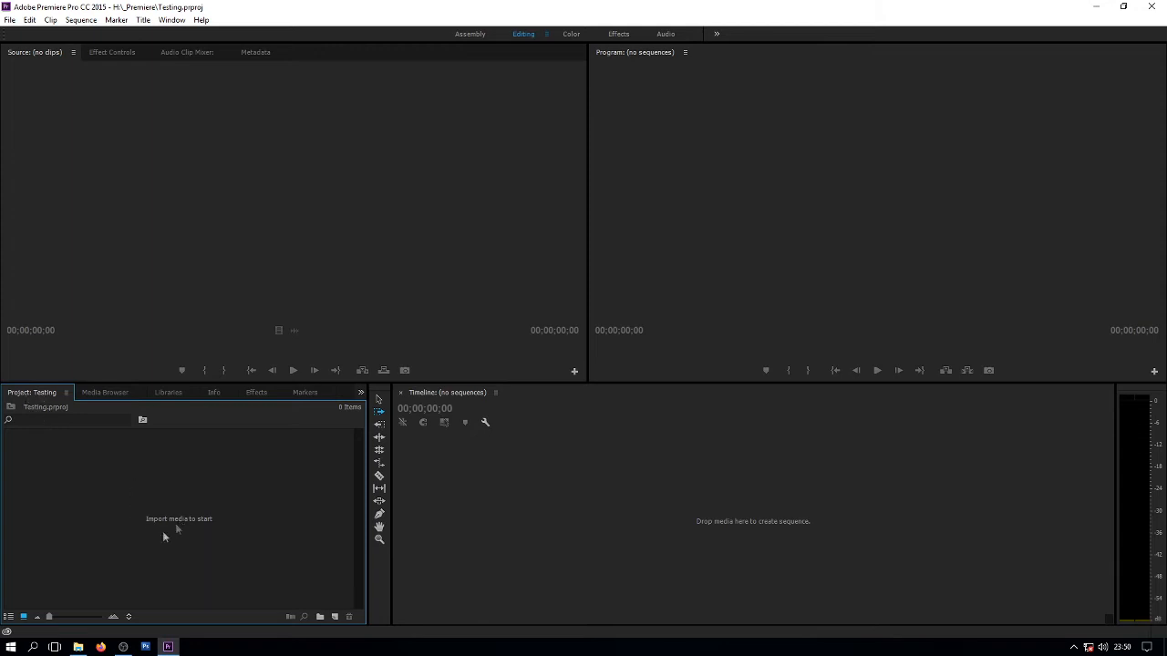
{"action": "mouse_move", "coordinate": [77, 647]}
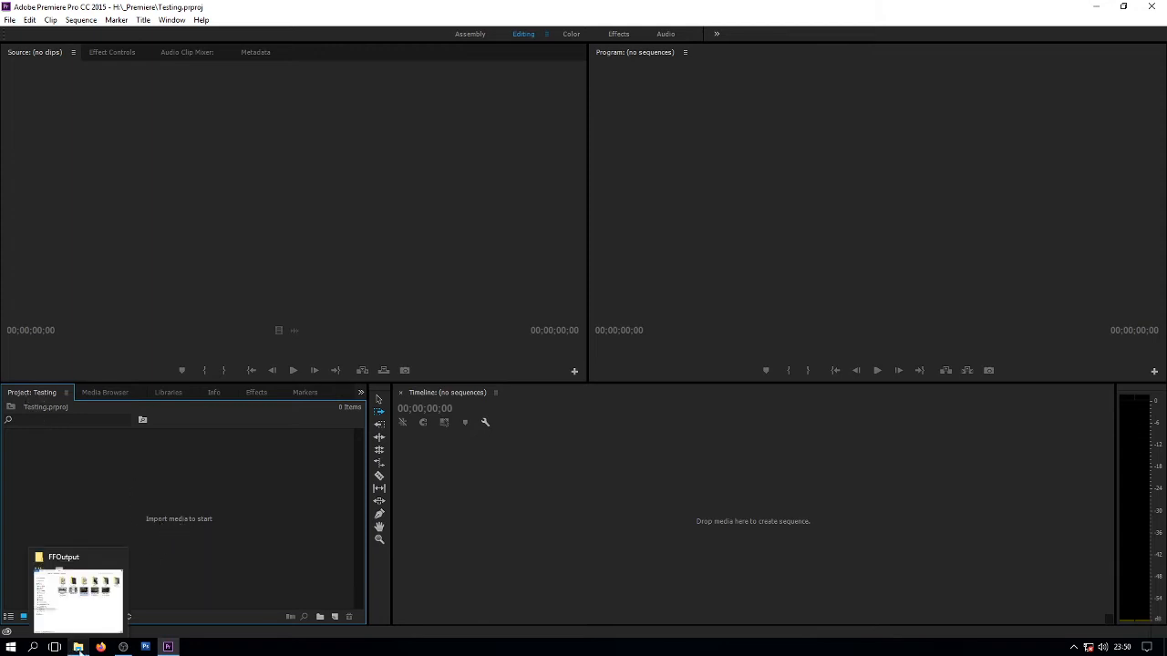
{"action": "left_click", "coordinate": [78, 597]}
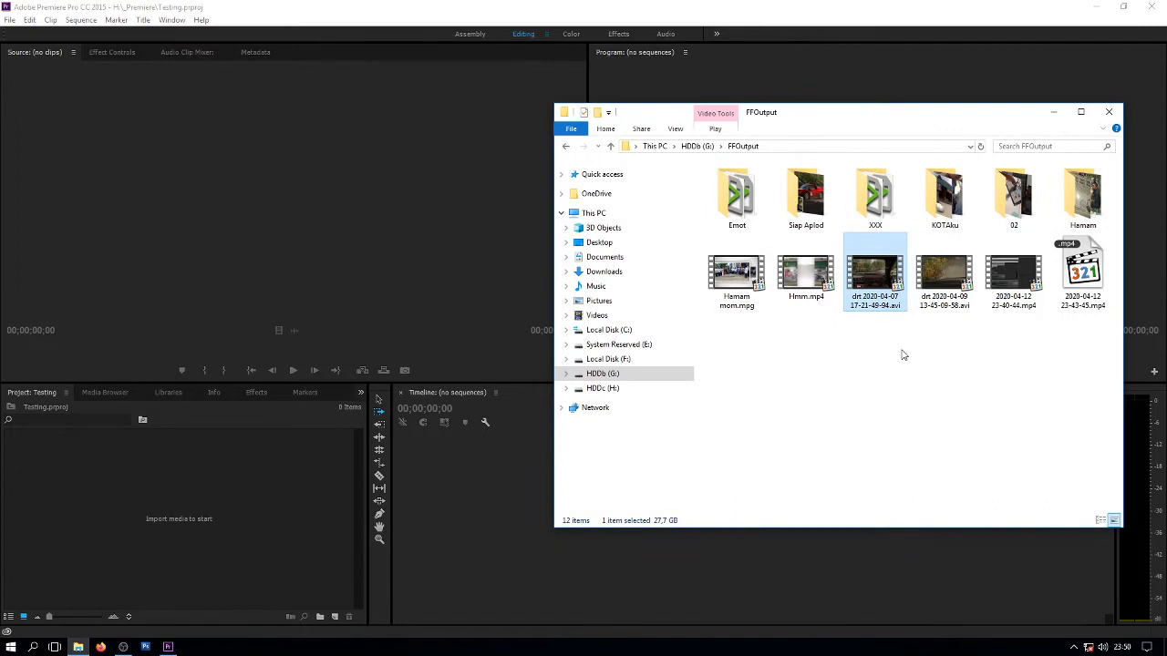
{"action": "left_click", "coordinate": [901, 353]}
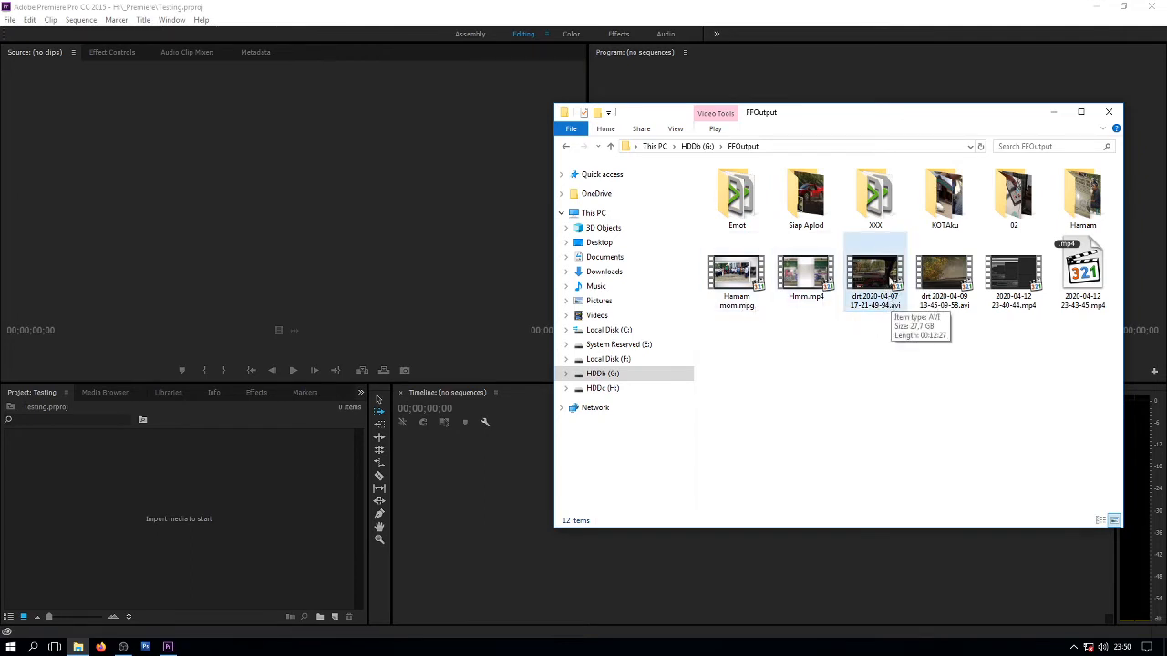
{"action": "left_click", "coordinate": [1053, 112]}
Examine the list of supported media formats in the Import dialog and close it without importing anything.
{"action": "left_click", "coordinate": [10, 20]}
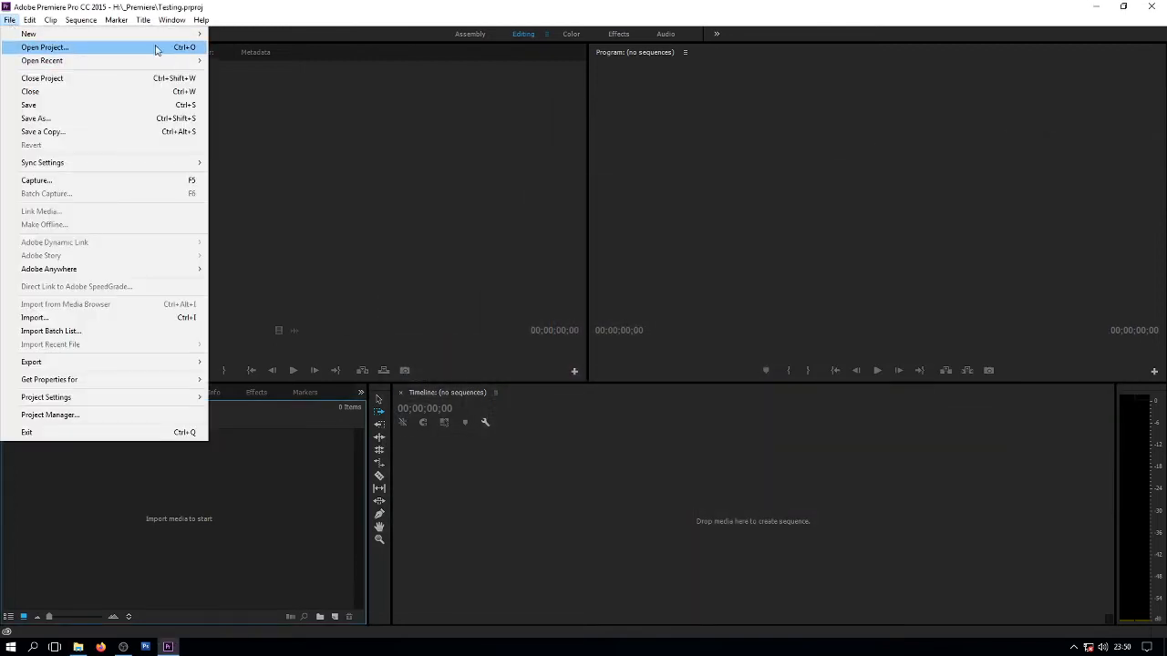
{"action": "mouse_move", "coordinate": [154, 41]}
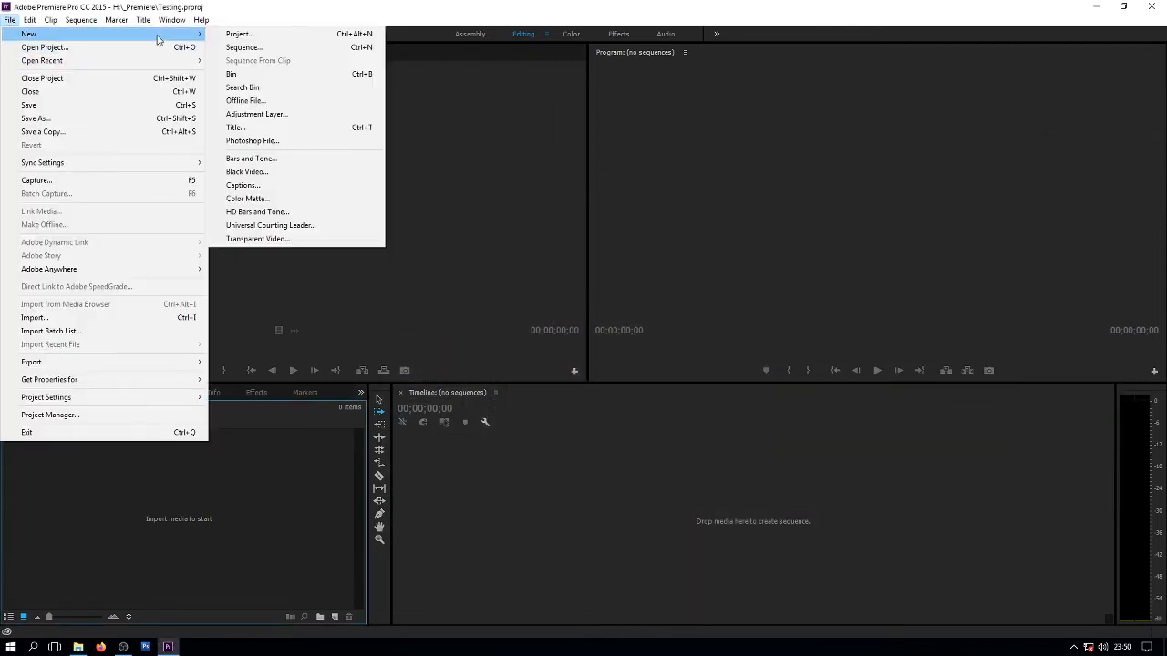
{"action": "double_click", "coordinate": [207, 507]}
{"action": "left_click", "coordinate": [477, 332]}
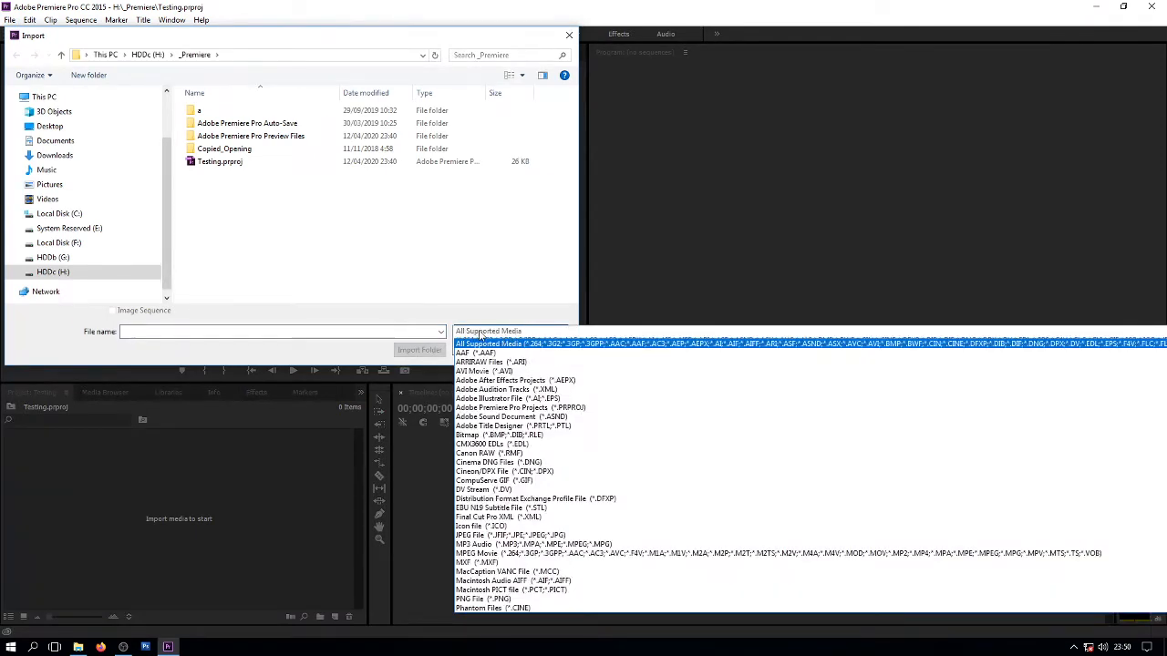
{"action": "left_click", "coordinate": [481, 337]}
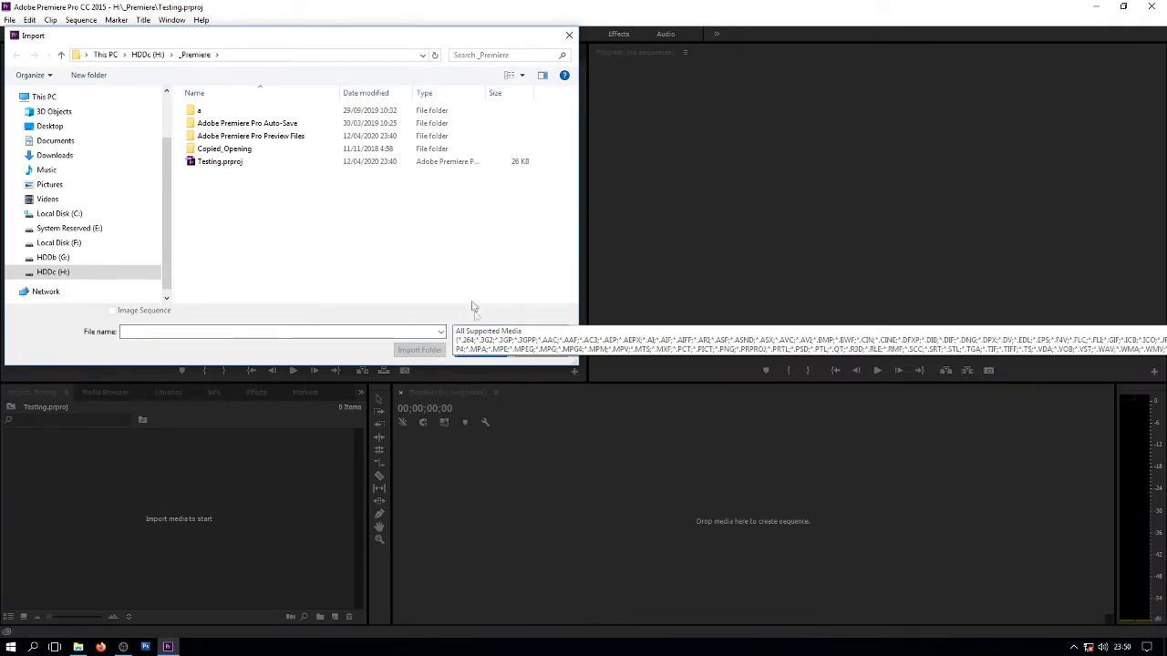
{"action": "left_click", "coordinate": [475, 332]}
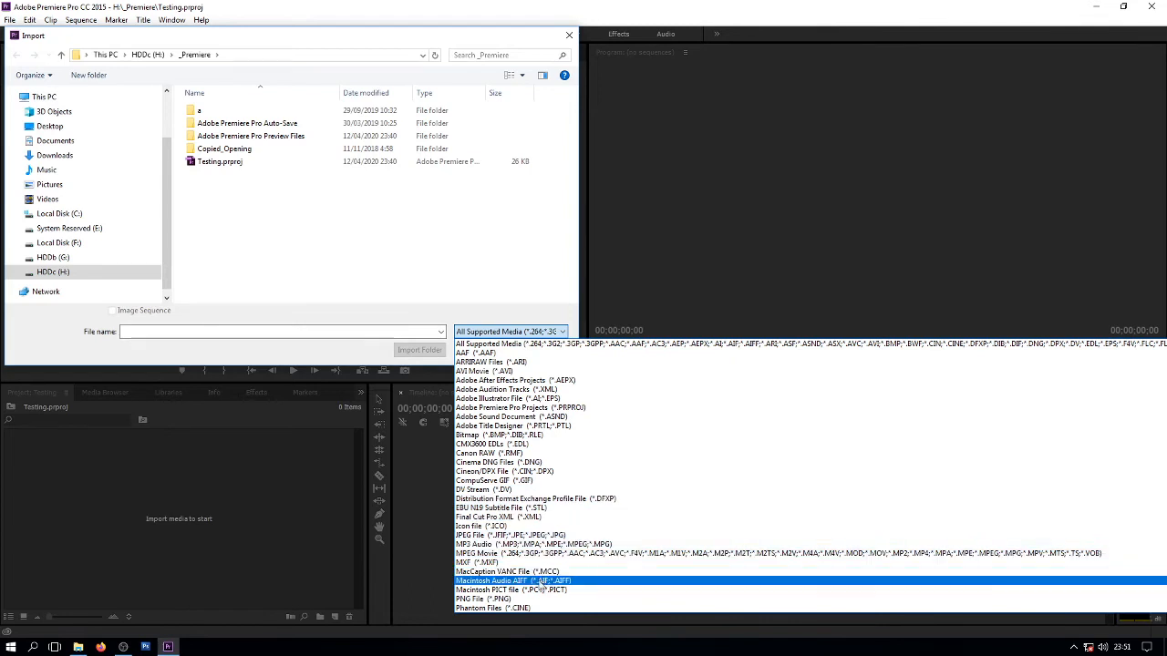
{"action": "scroll", "coordinate": [538, 593], "scroll_direction": "down", "scroll_amount": 4}
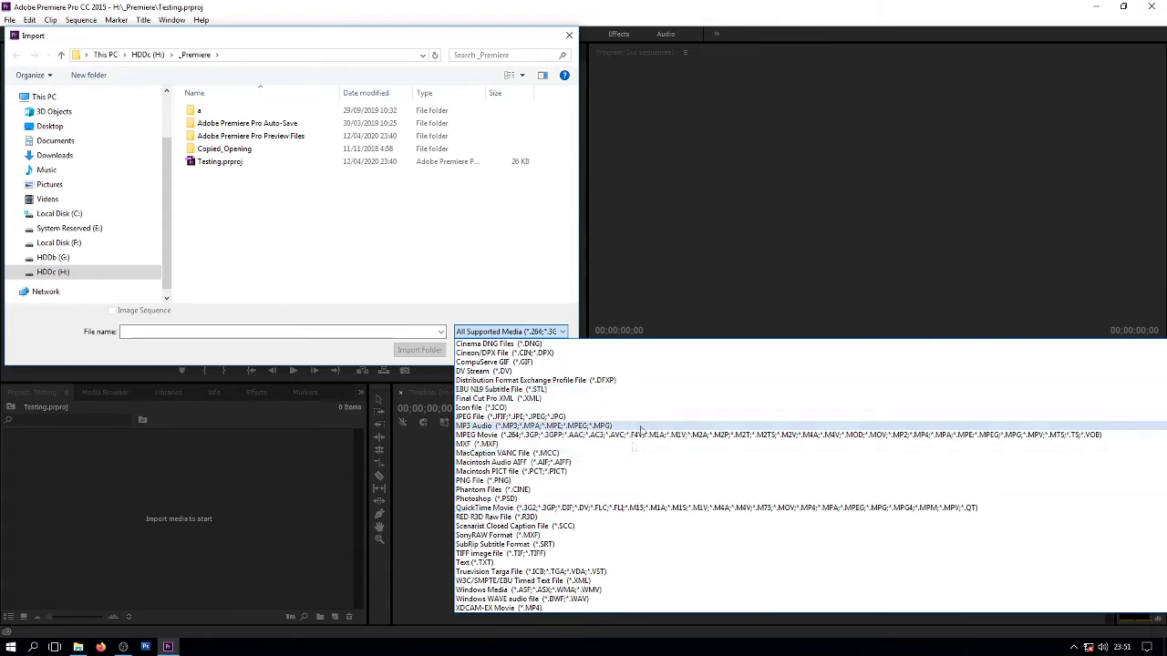
{"action": "left_click", "coordinate": [299, 492]}
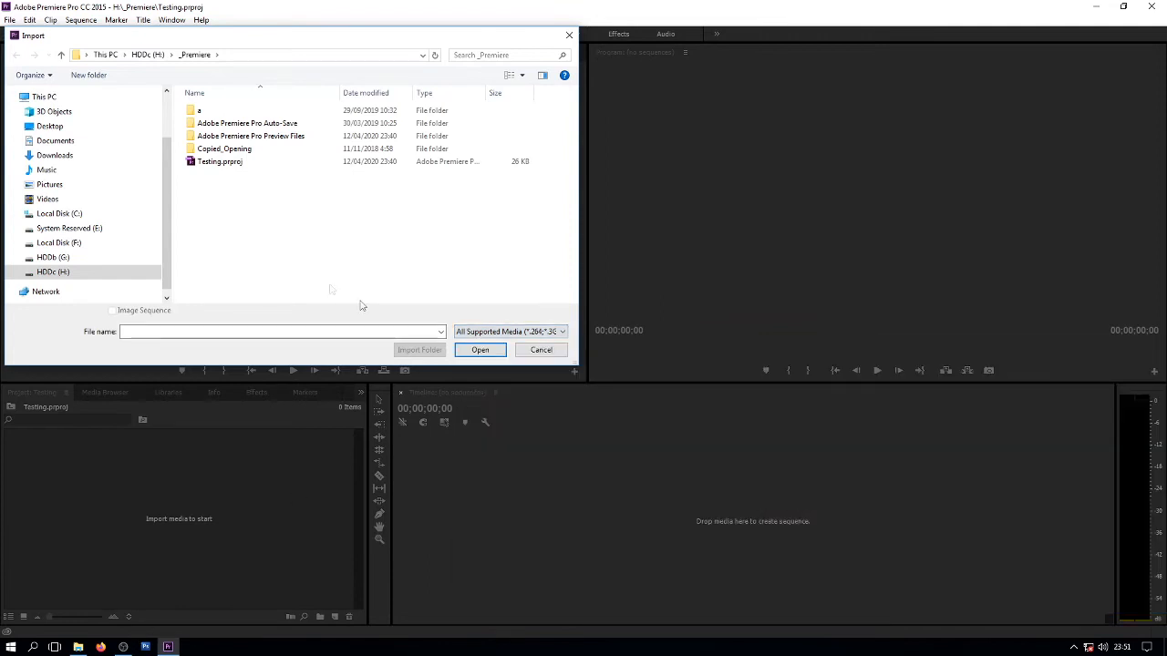
{"action": "left_click", "coordinate": [541, 350]}
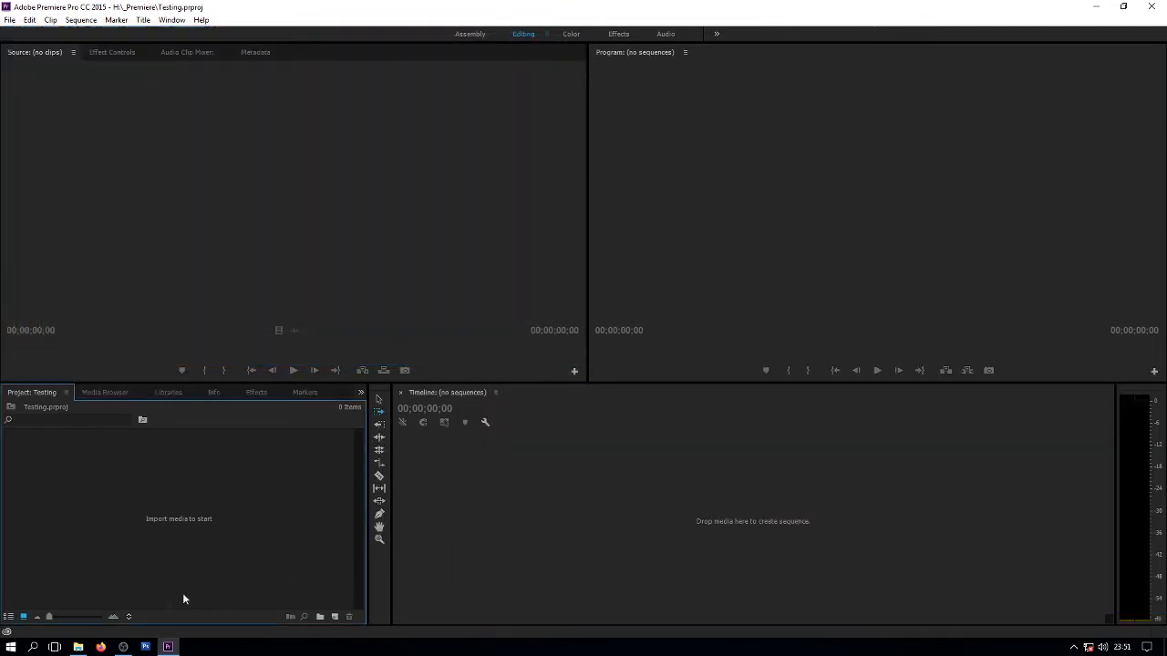
{"action": "left_click", "coordinate": [78, 646]}
{"action": "left_click", "coordinate": [877, 280]}
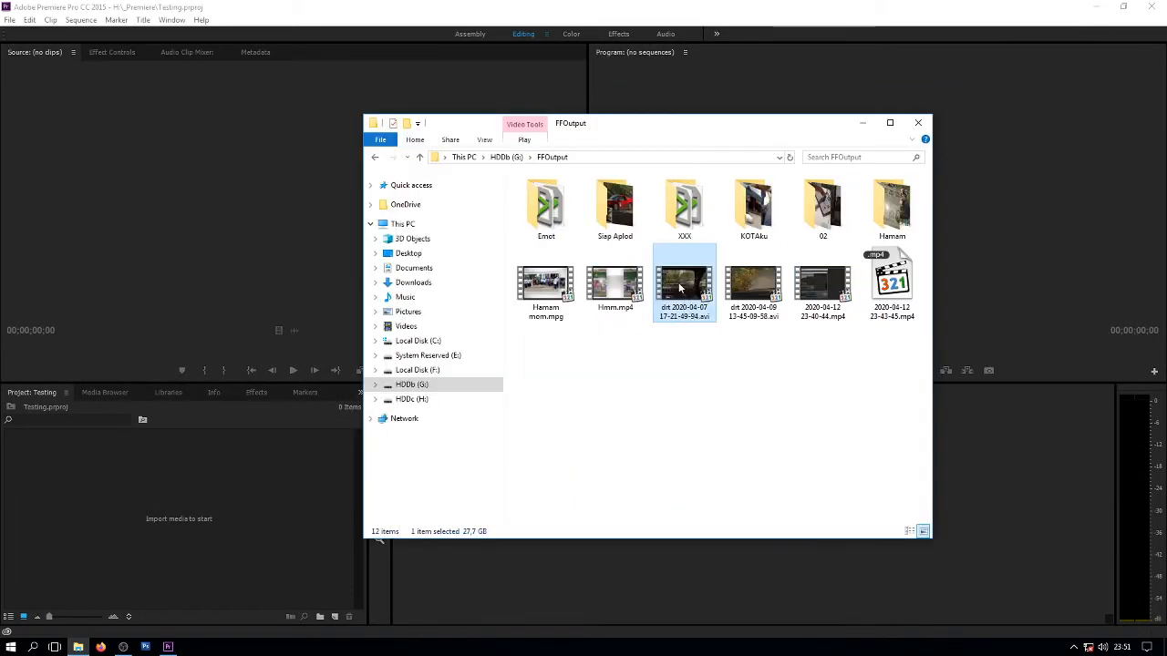
{"action": "left_click_drag", "start_coordinate": [684, 288], "coordinate": [215, 502]}
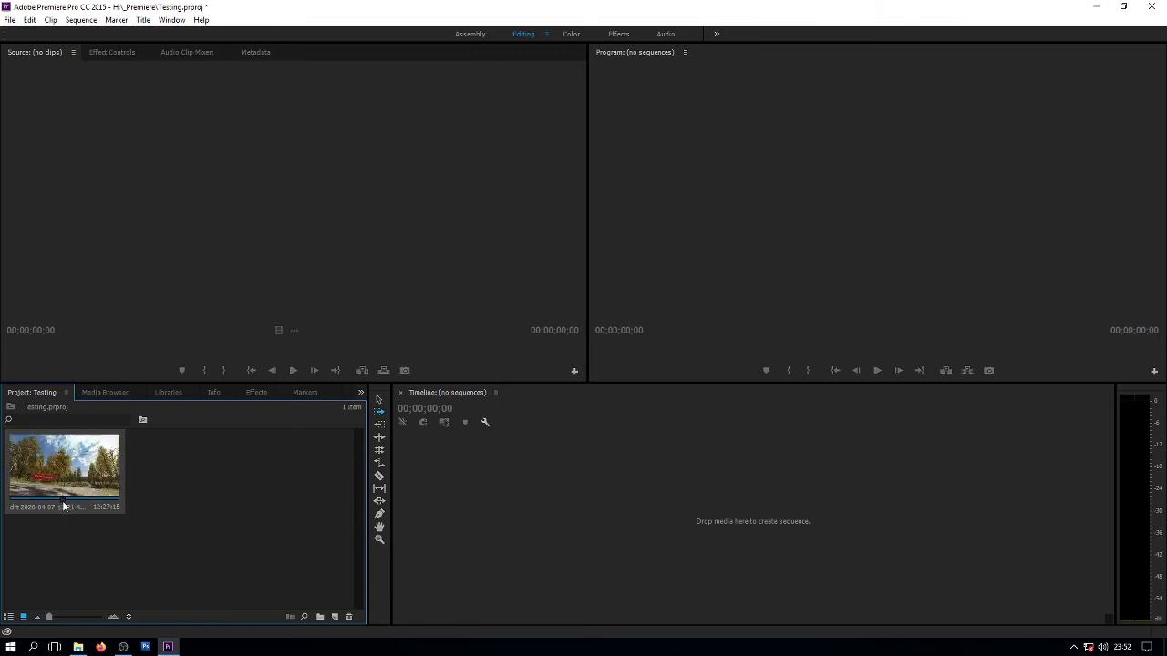
{"action": "left_click", "coordinate": [72, 527]}
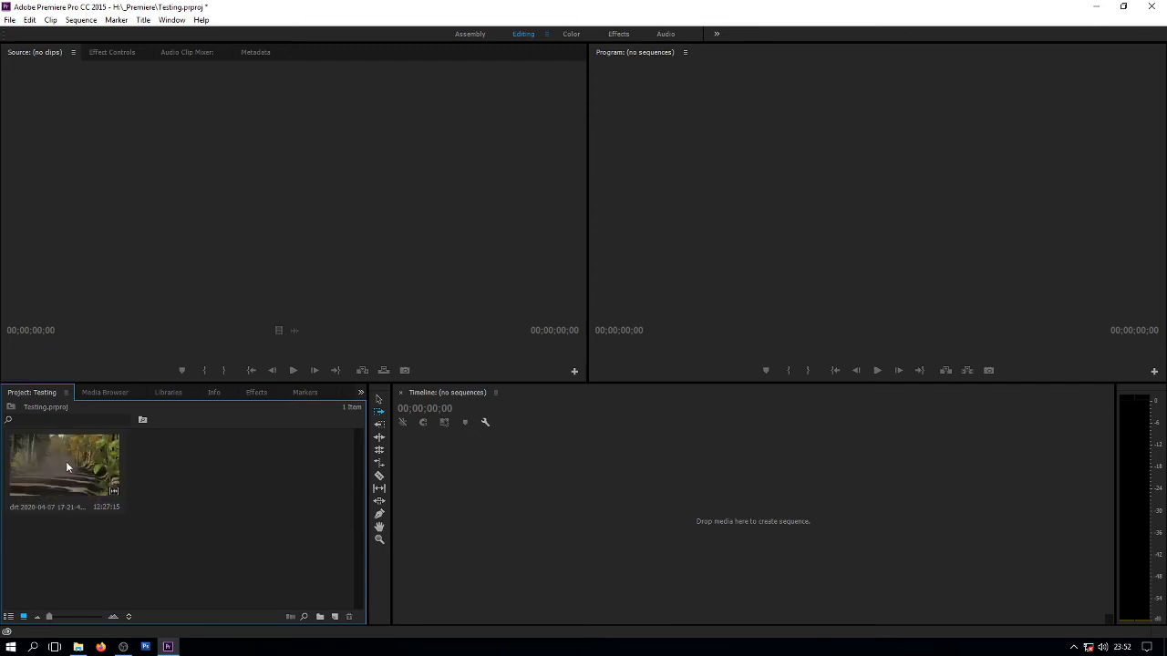
{"action": "left_click", "coordinate": [66, 467]}
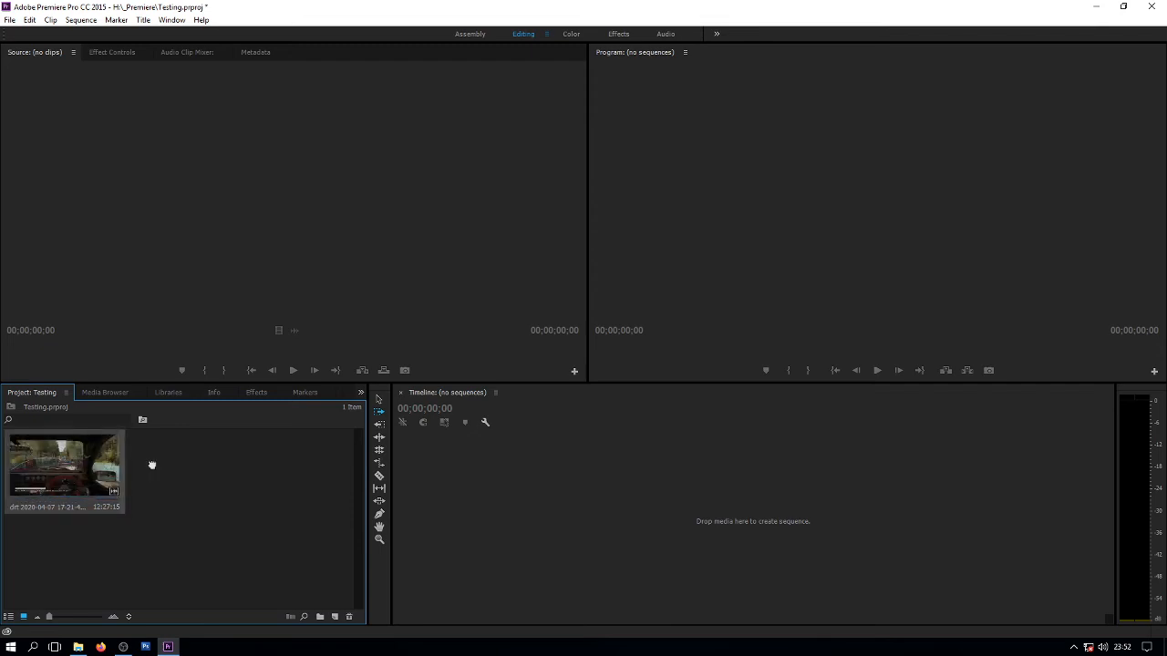
{"action": "left_click_drag", "start_coordinate": [152, 465], "coordinate": [666, 494]}
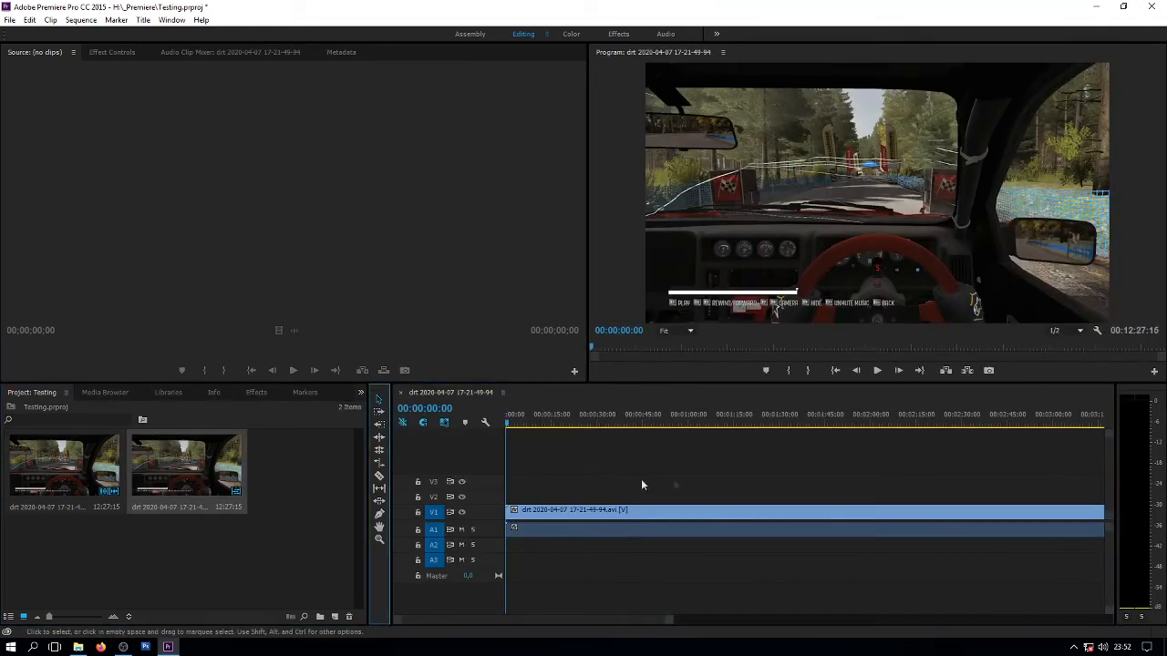
View the track options without choosing any, and increase the height of video track V1 to show the clip's thumbnail.
{"action": "right_click", "coordinate": [481, 486]}
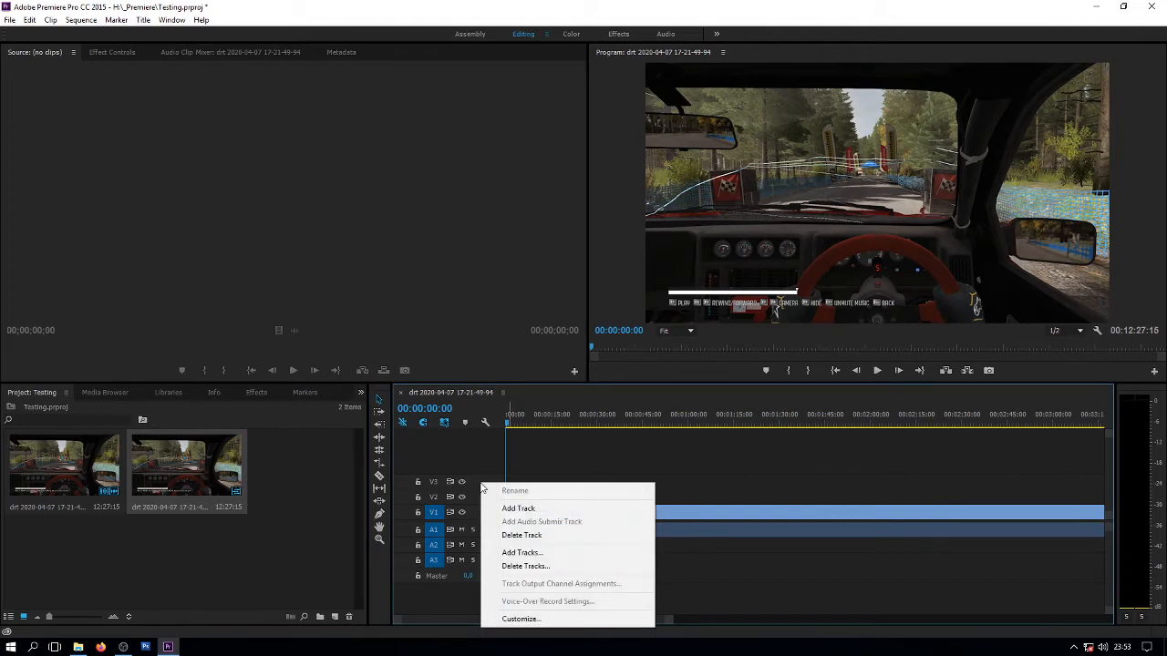
{"action": "left_click", "coordinate": [477, 484]}
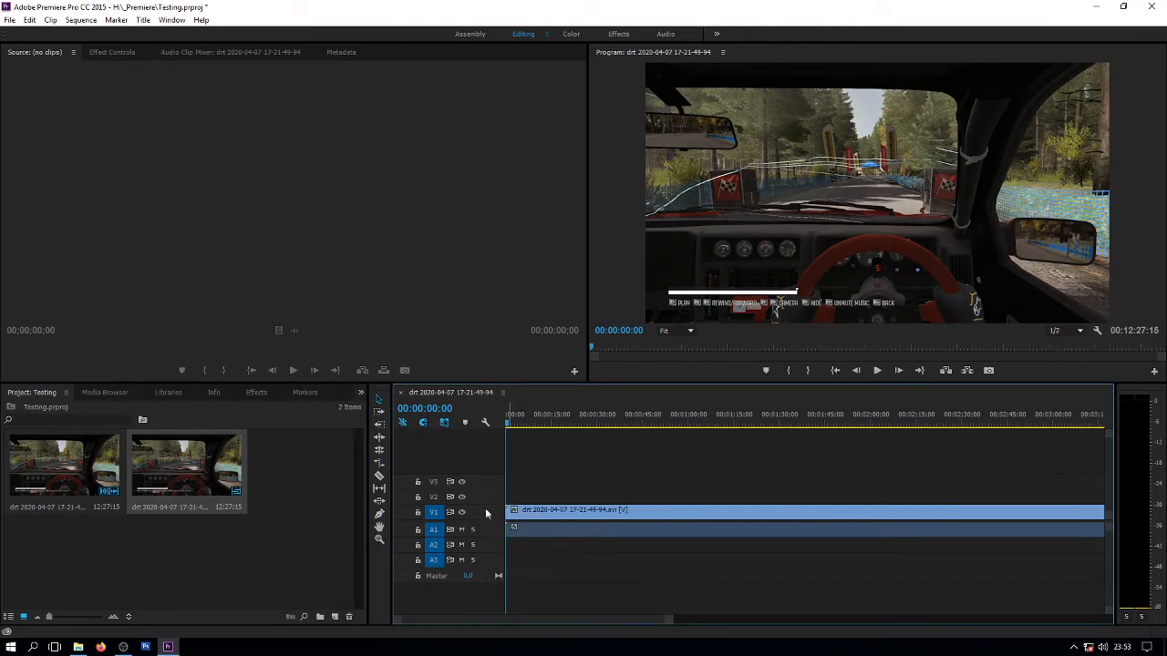
{"action": "left_click_drag", "start_coordinate": [483, 503], "coordinate": [485, 492]}
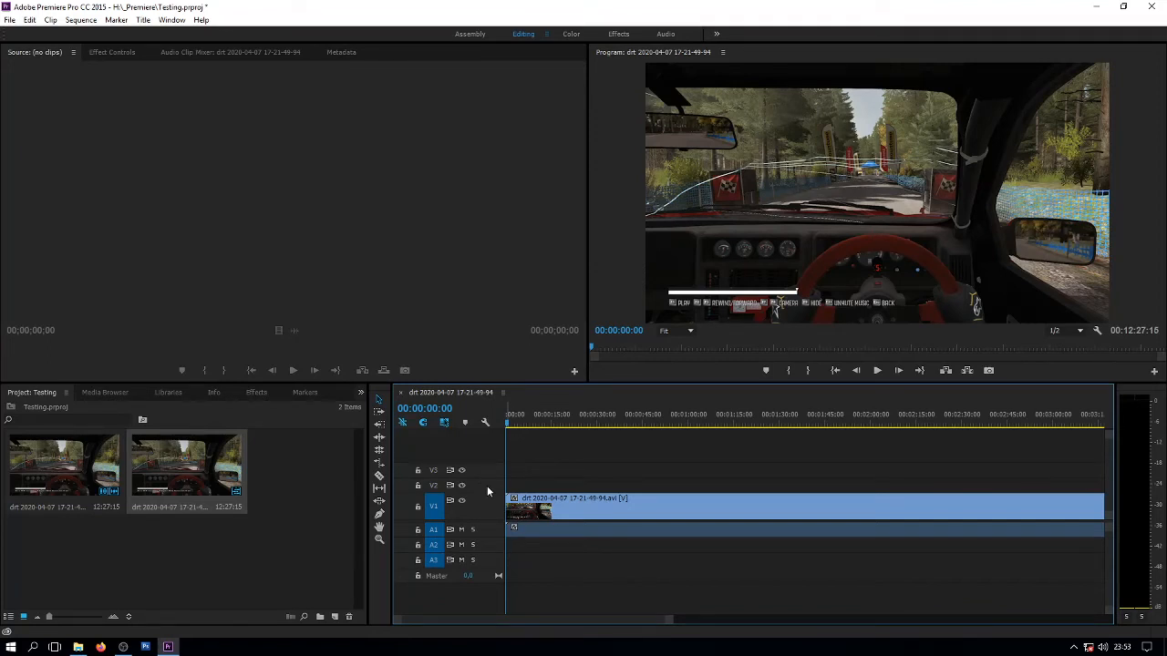
Select and deselect the clip's video and audio parts on the timeline to check whether they are linked.
{"action": "left_click", "coordinate": [611, 513]}
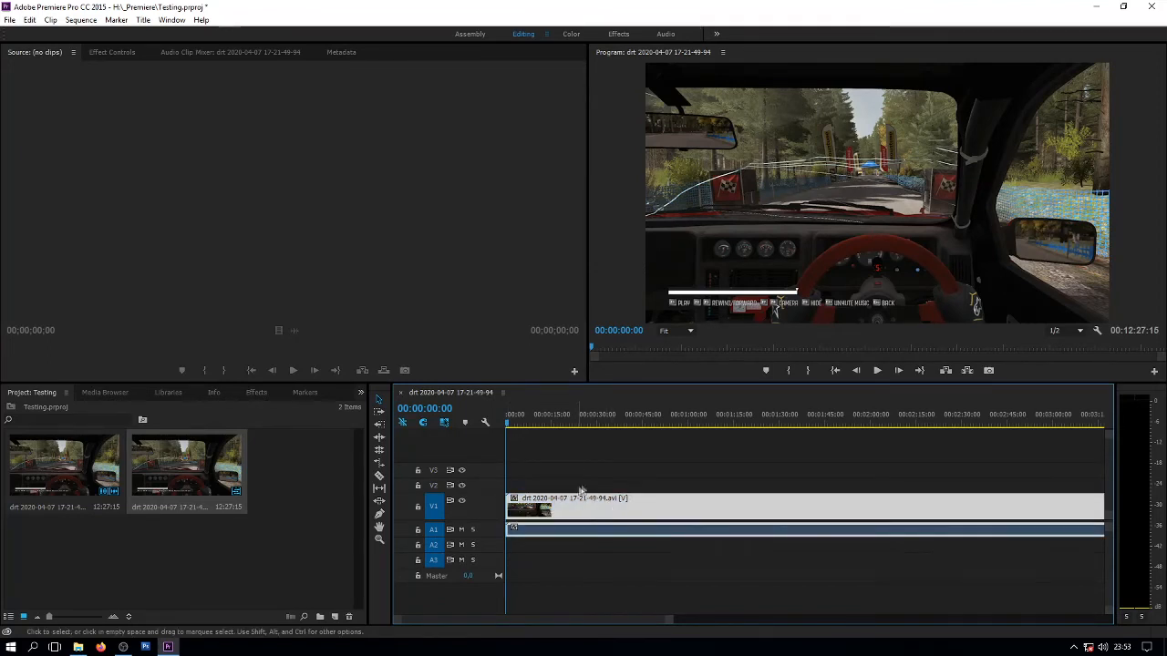
{"action": "left_click", "coordinate": [616, 489]}
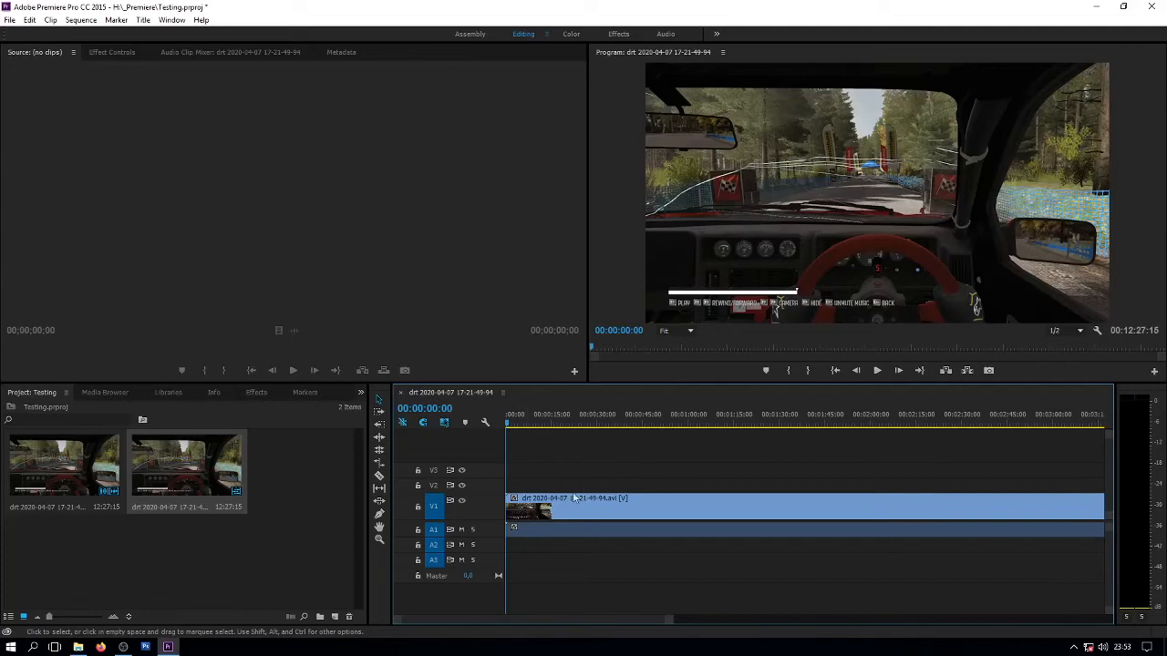
{"action": "left_click", "coordinate": [562, 531]}
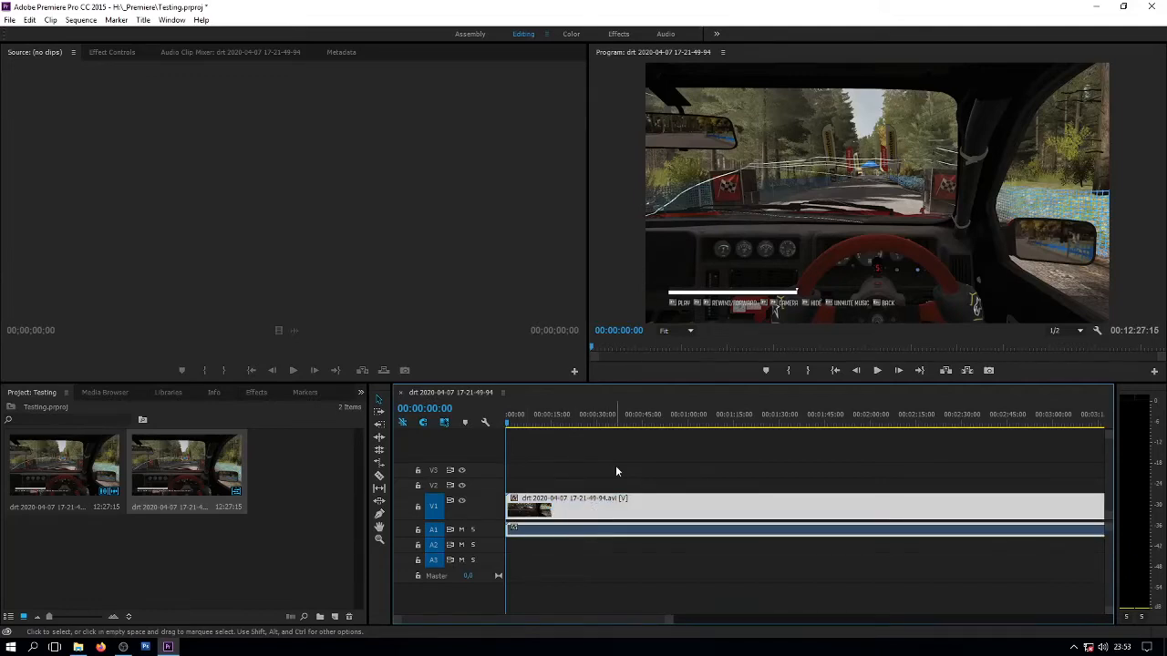
{"action": "left_click", "coordinate": [615, 465]}
{"action": "left_click", "coordinate": [590, 506]}
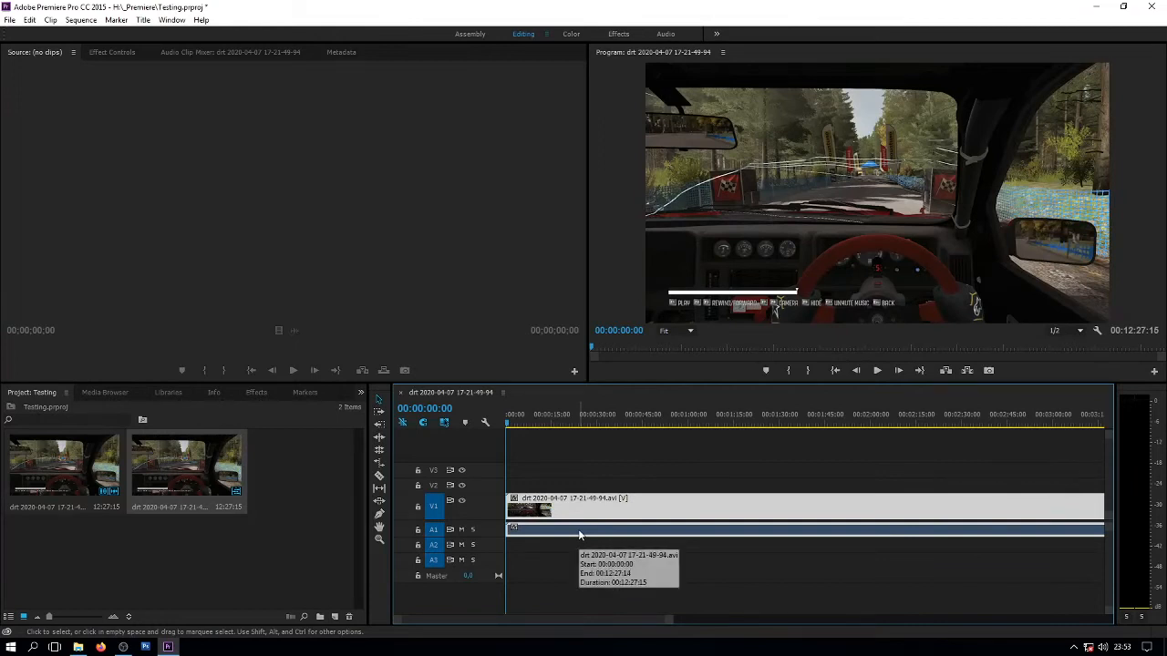
{"action": "left_click", "coordinate": [703, 483]}
{"action": "left_click", "coordinate": [600, 511]}
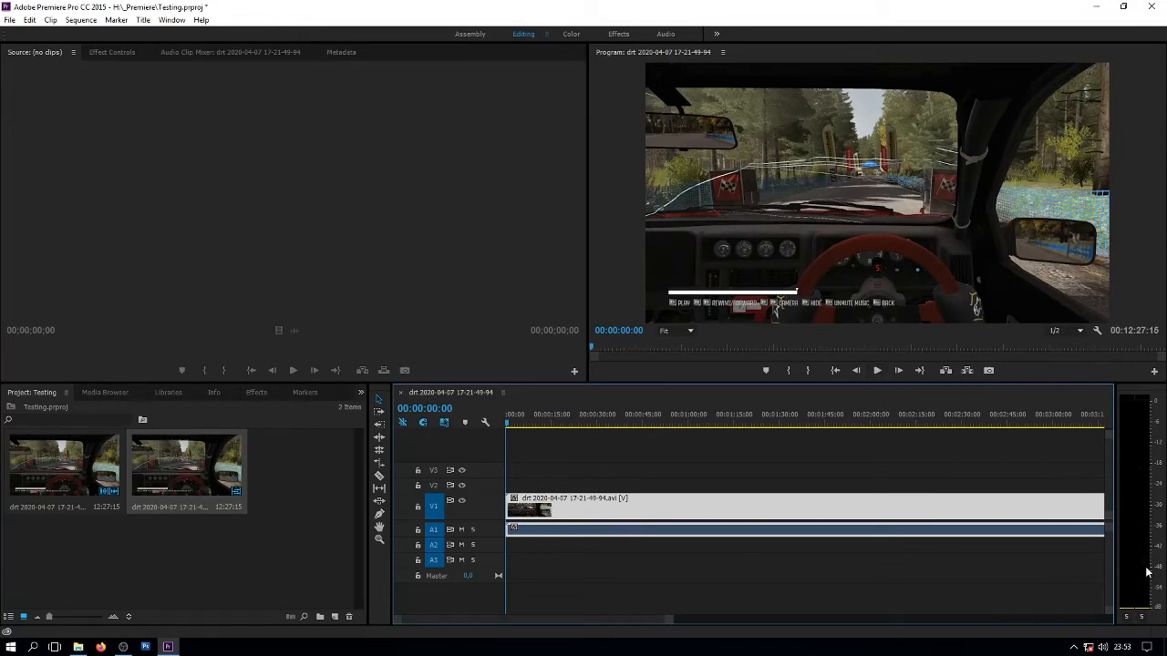
Play the sequence for about 14 seconds to check picture and audio levels, stop it, and return the playhead to 00:00:00:00.
{"action": "left_click", "coordinate": [878, 371]}
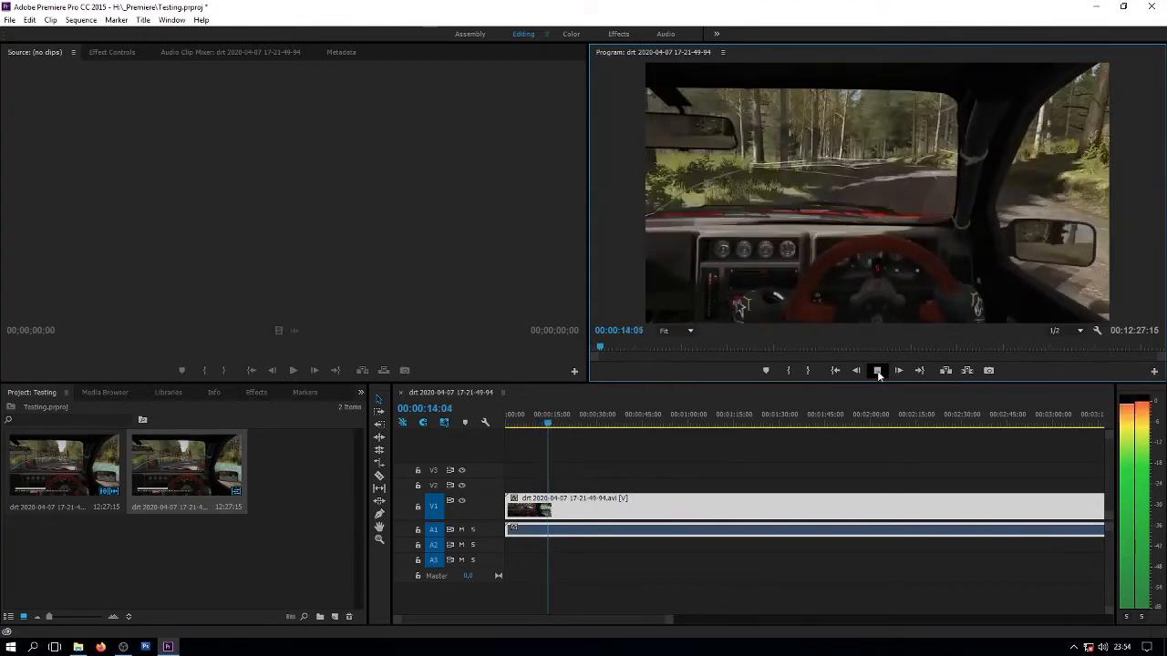
{"action": "left_click", "coordinate": [877, 371]}
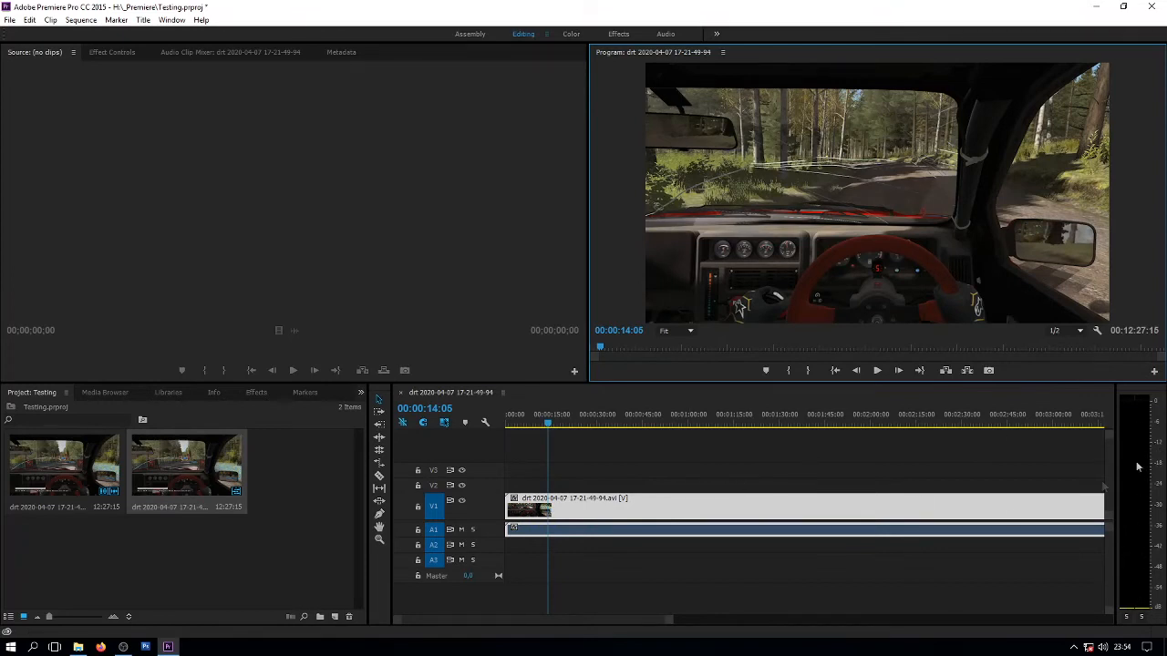
{"action": "left_click", "coordinate": [636, 500]}
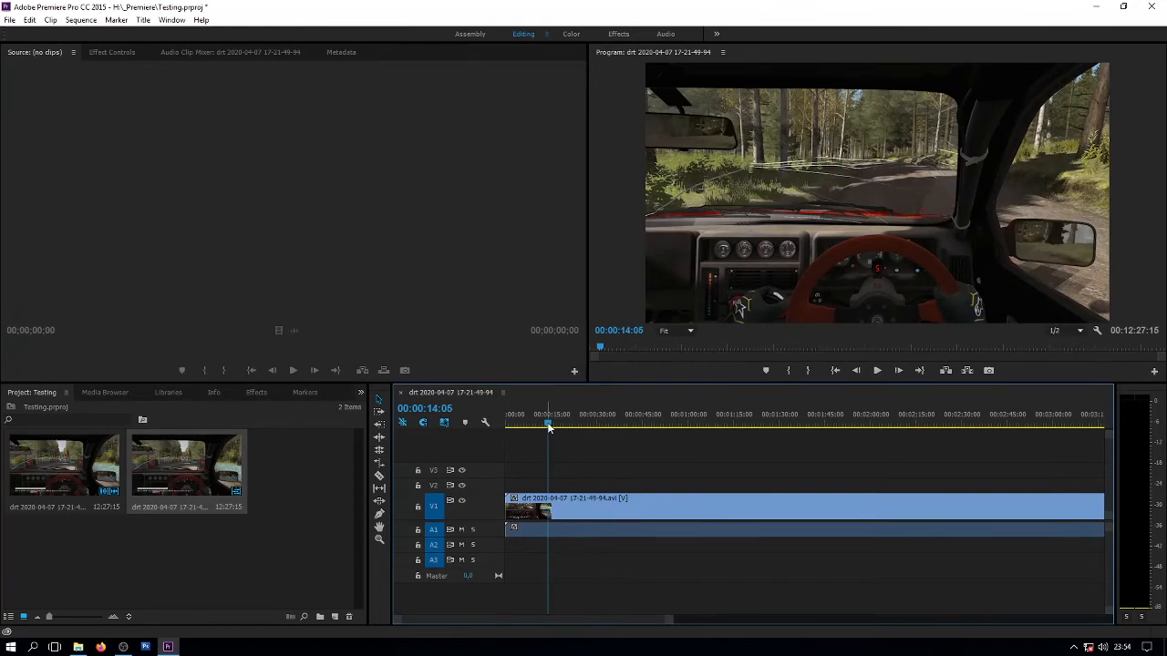
{"action": "left_click_drag", "start_coordinate": [548, 424], "coordinate": [503, 428]}
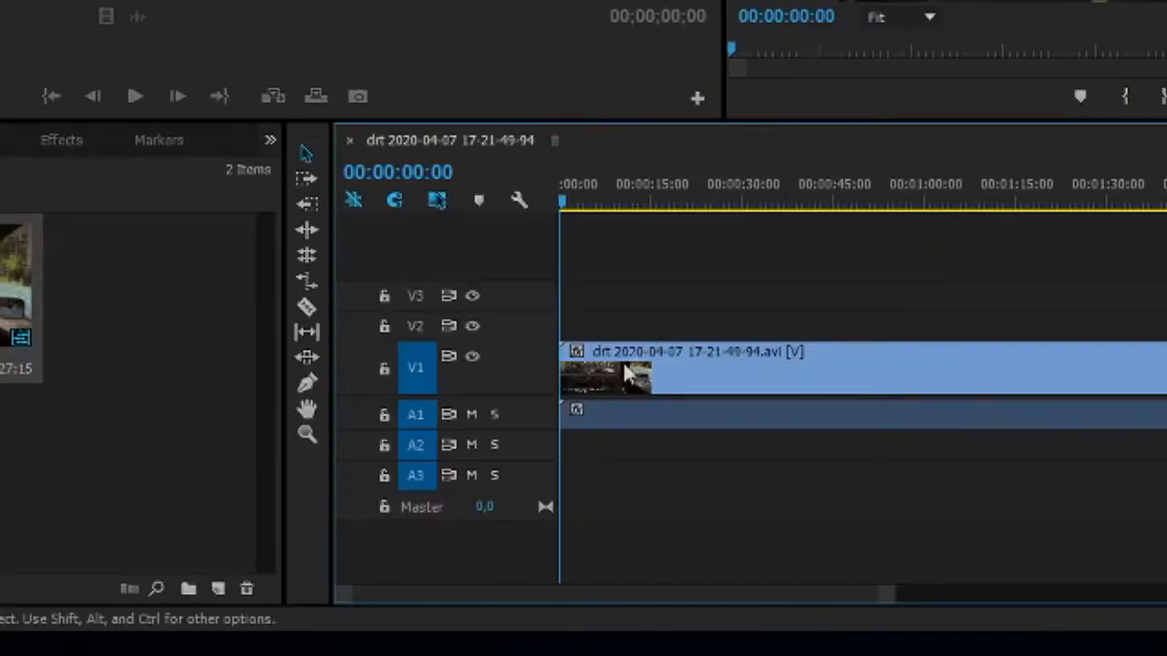
Increase the height of audio track A1 until its left and right waveforms and keyframe controls are shown.
{"action": "left_click_drag", "start_coordinate": [529, 430], "coordinate": [523, 463]}
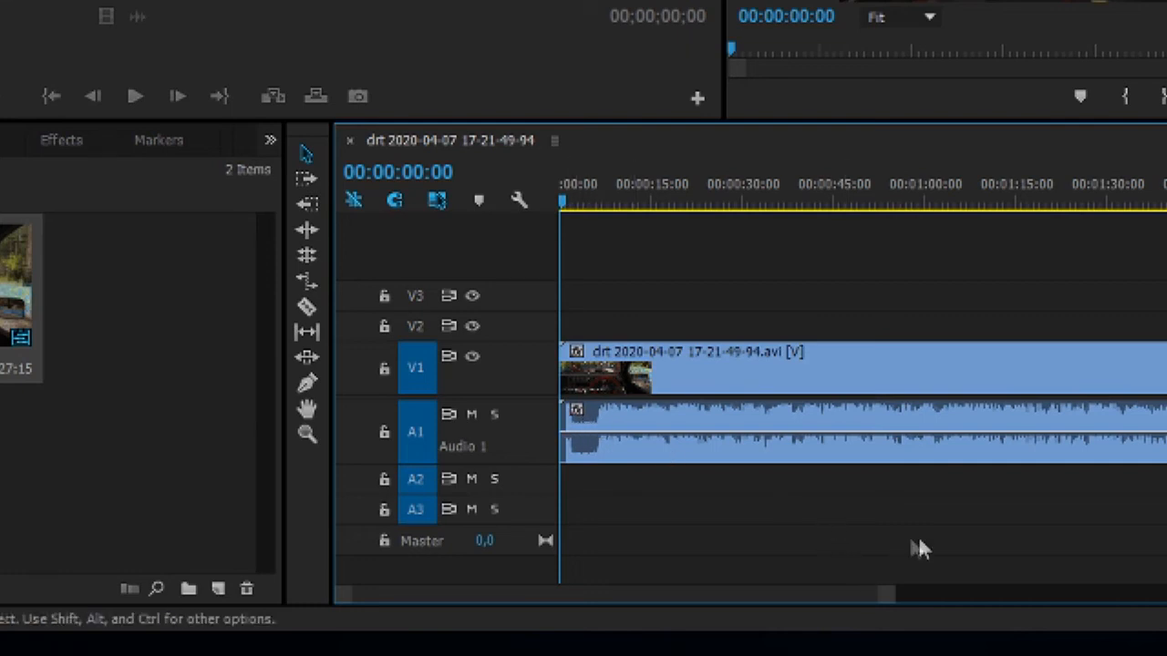
{"action": "left_click_drag", "start_coordinate": [550, 465], "coordinate": [532, 495]}
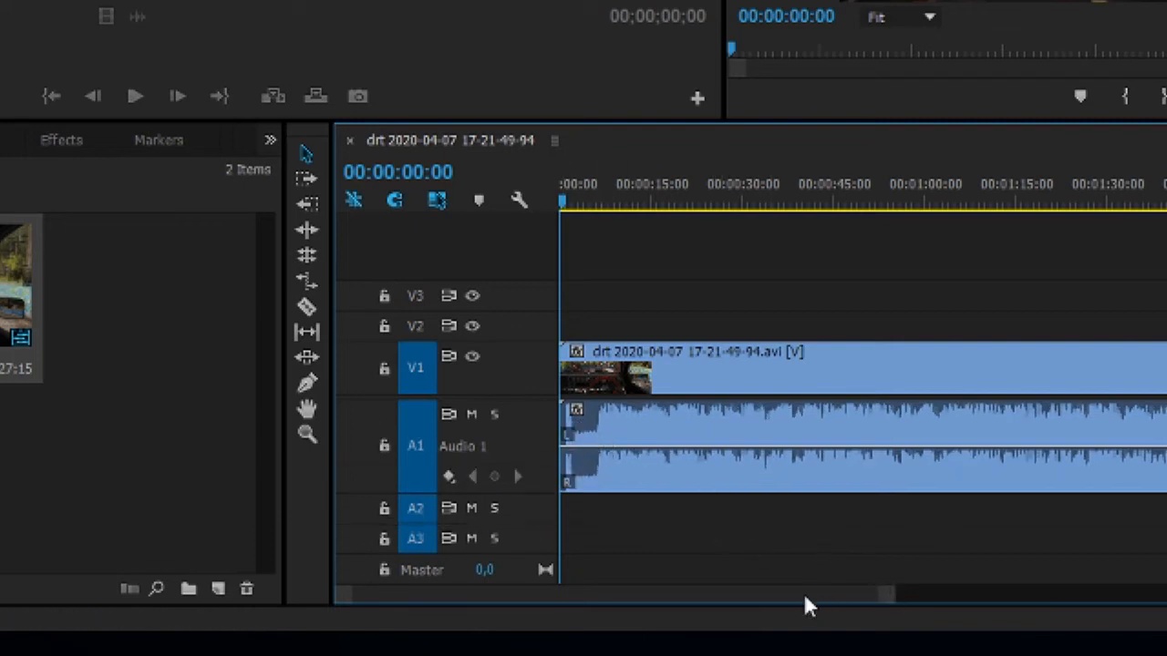
Examine the audio waveform along the sequence, zoom the timeline in to about the first 12 seconds, and scrub through them.
{"action": "left_click_drag", "start_coordinate": [804, 600], "coordinate": [967, 598]}
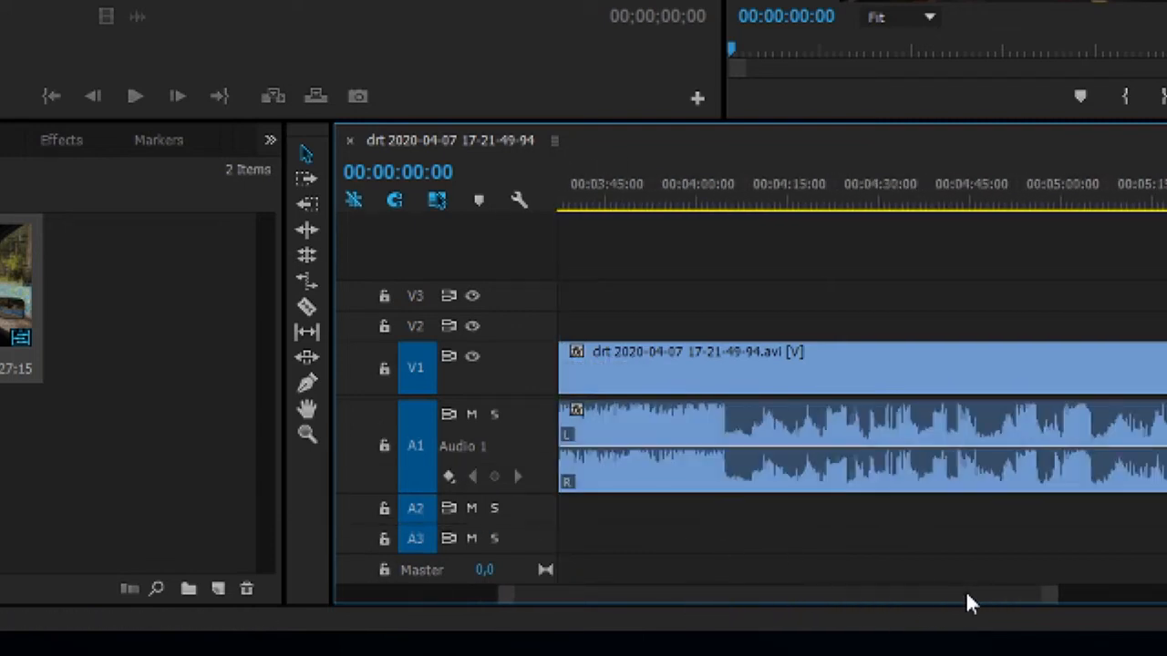
{"action": "left_click_drag", "start_coordinate": [806, 595], "coordinate": [882, 595]}
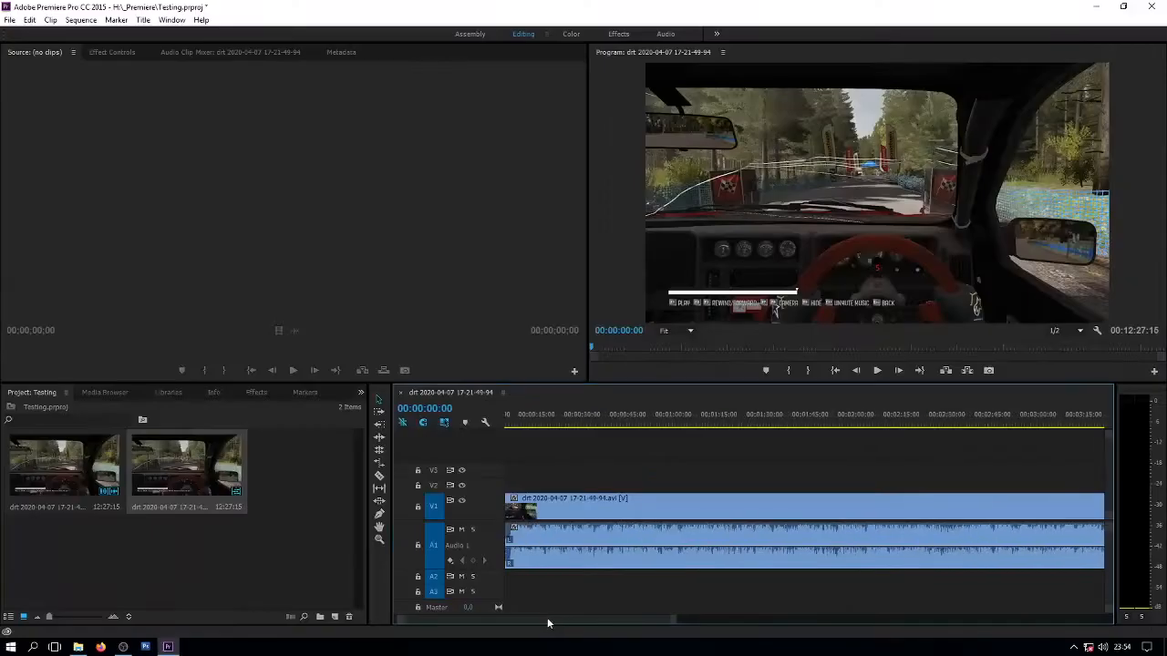
{"action": "left_click_drag", "start_coordinate": [548, 620], "coordinate": [667, 620]}
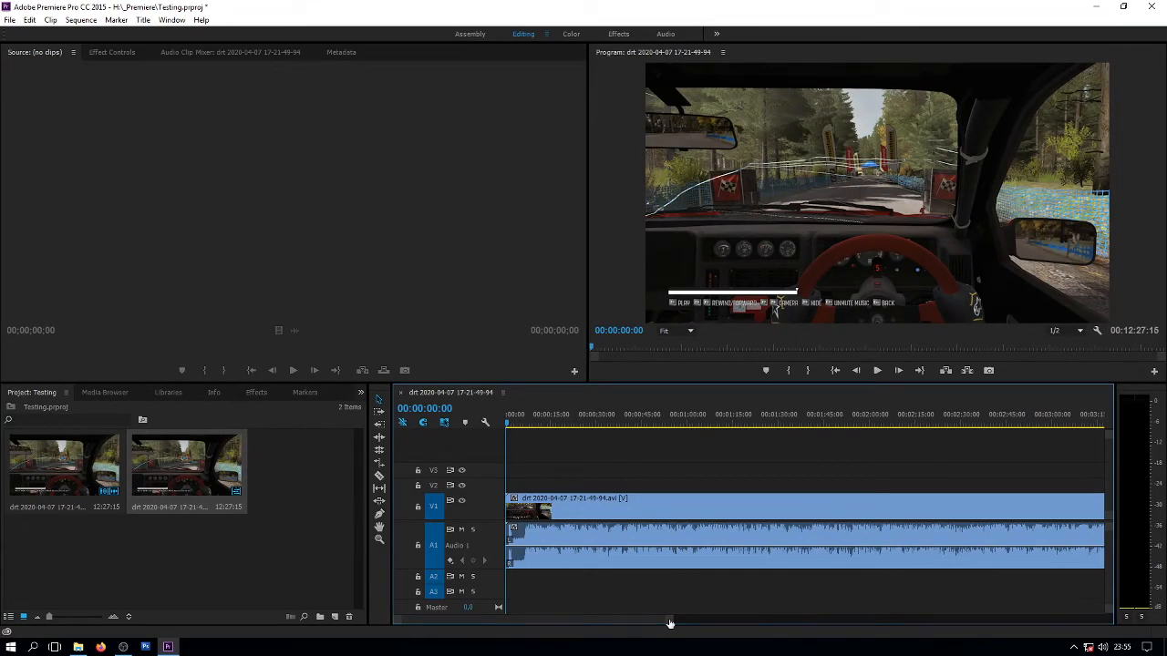
{"action": "left_click_drag", "start_coordinate": [670, 623], "coordinate": [567, 625]}
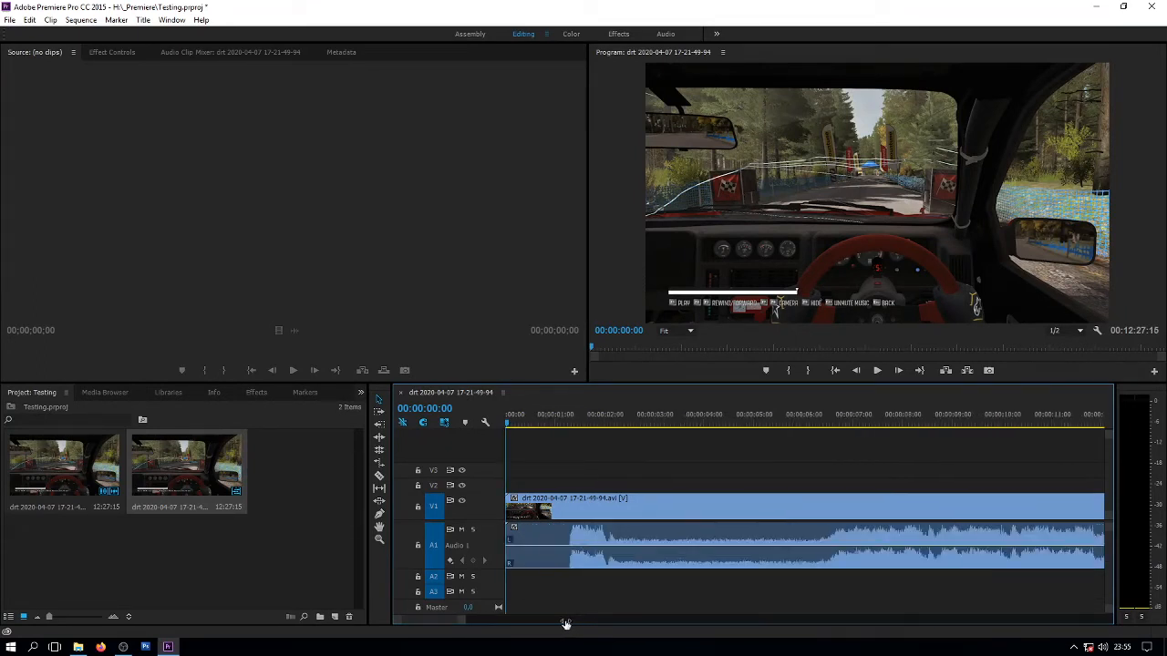
{"action": "left_click_drag", "start_coordinate": [568, 417], "coordinate": [499, 446]}
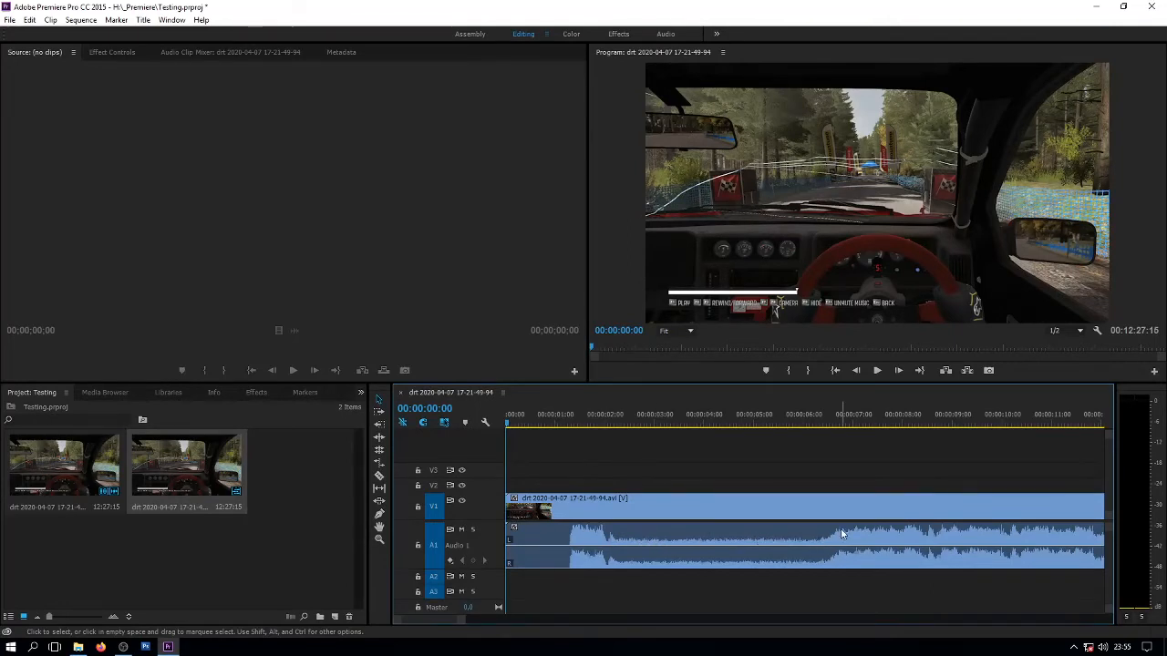
{"action": "left_click_drag", "start_coordinate": [823, 422], "coordinate": [798, 436]}
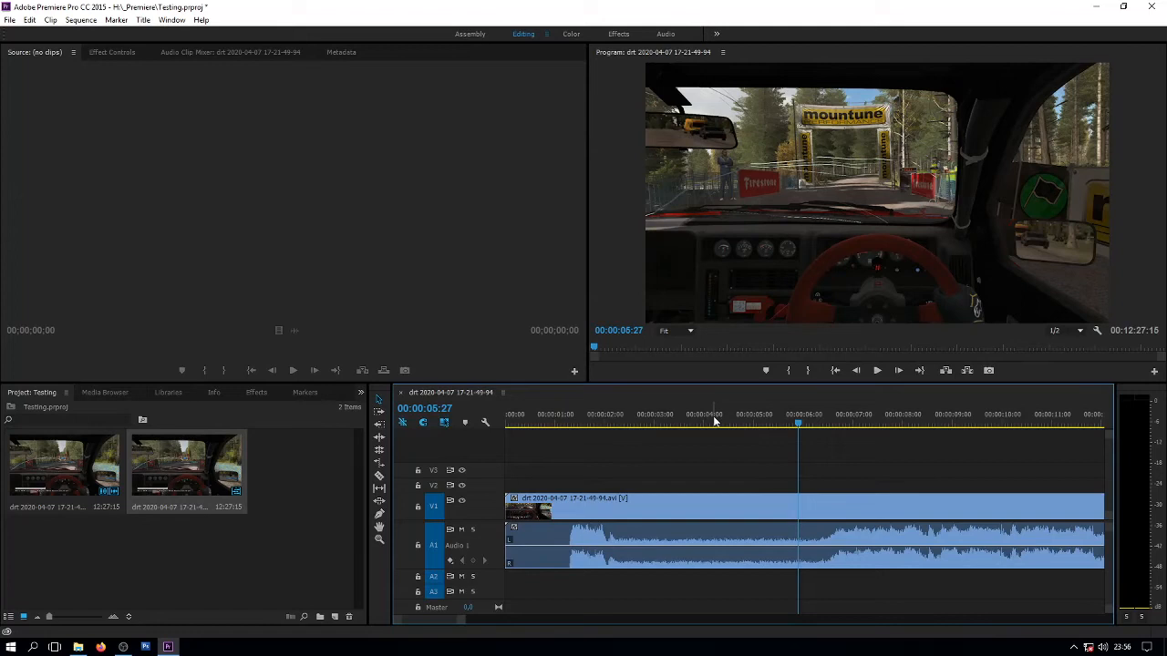
Play the opening seconds from the start of the sequence and place the playhead at 00:00:02:12.
{"action": "key", "text": "Home"}
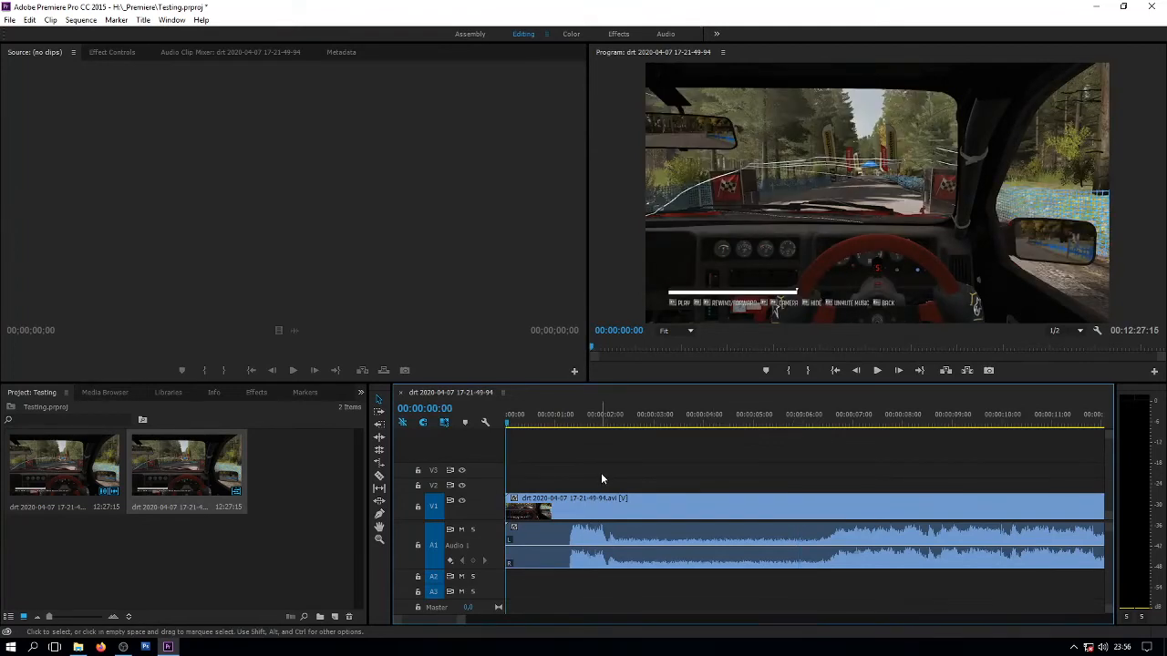
{"action": "key", "text": "space"}
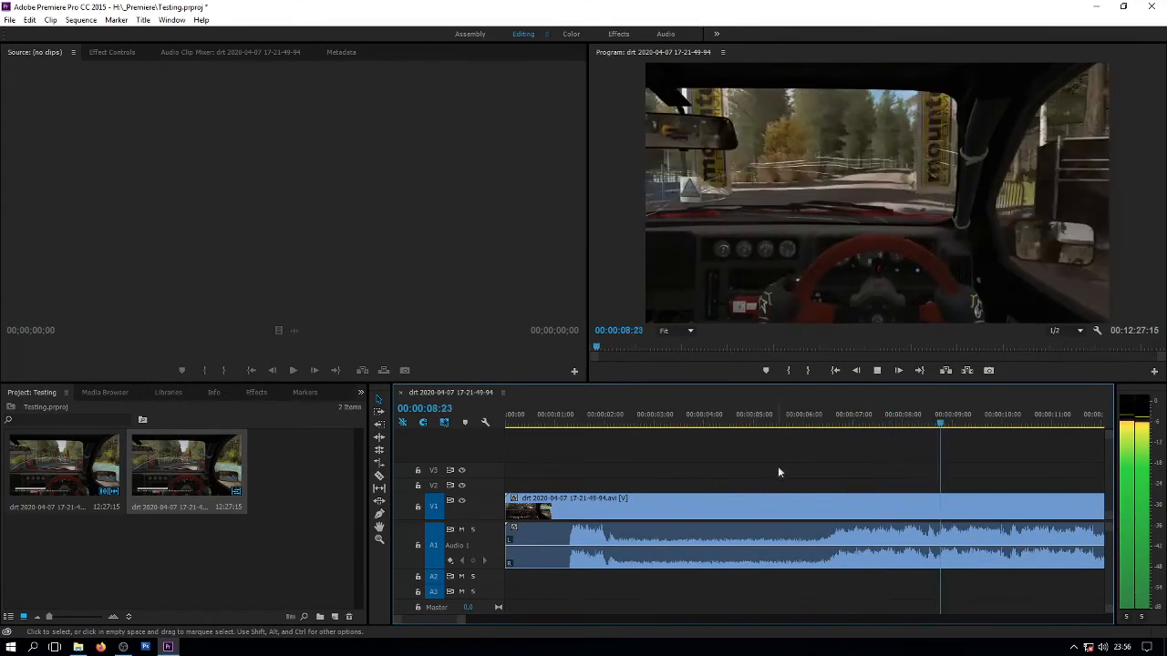
{"action": "key", "text": "space"}
{"action": "left_click_drag", "start_coordinate": [670, 421], "coordinate": [589, 426]}
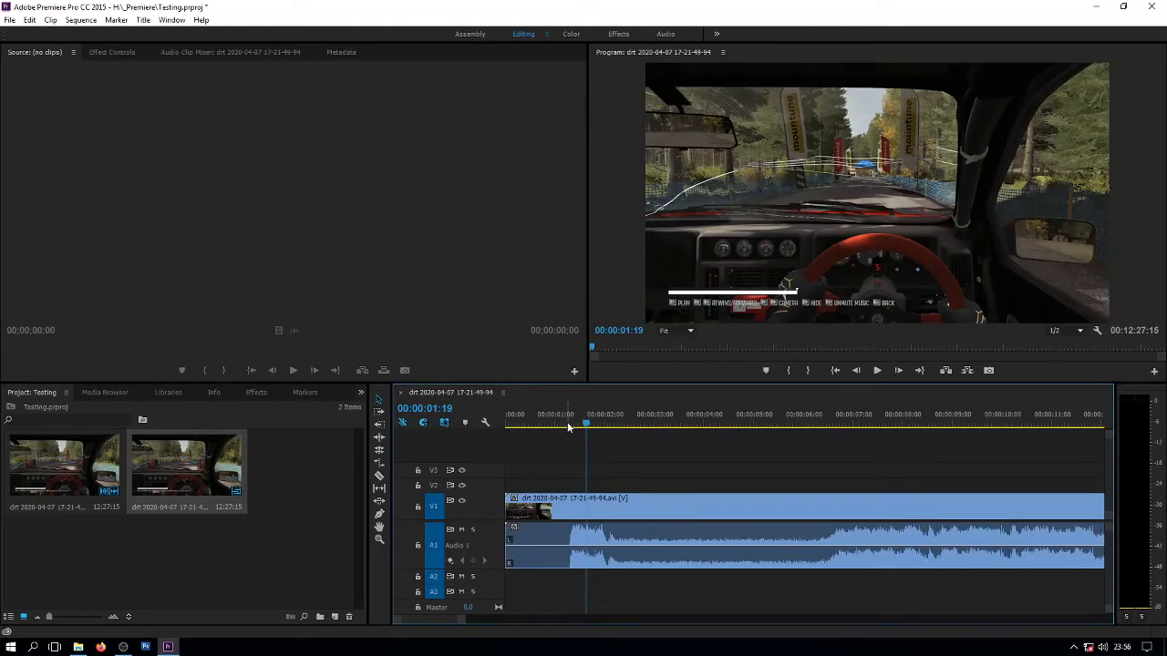
{"action": "left_click_drag", "start_coordinate": [586, 424], "coordinate": [625, 426]}
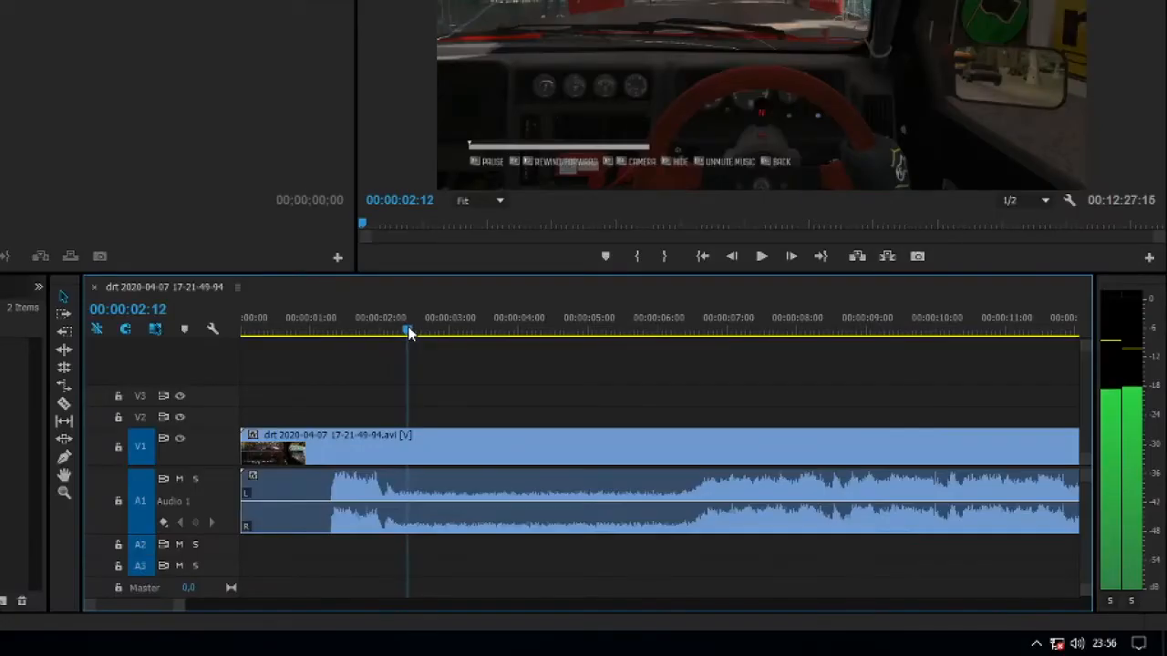
Try trimming the start of the clip to the playhead at 00:00:02:12, and undo the trim.
{"action": "left_click", "coordinate": [409, 448]}
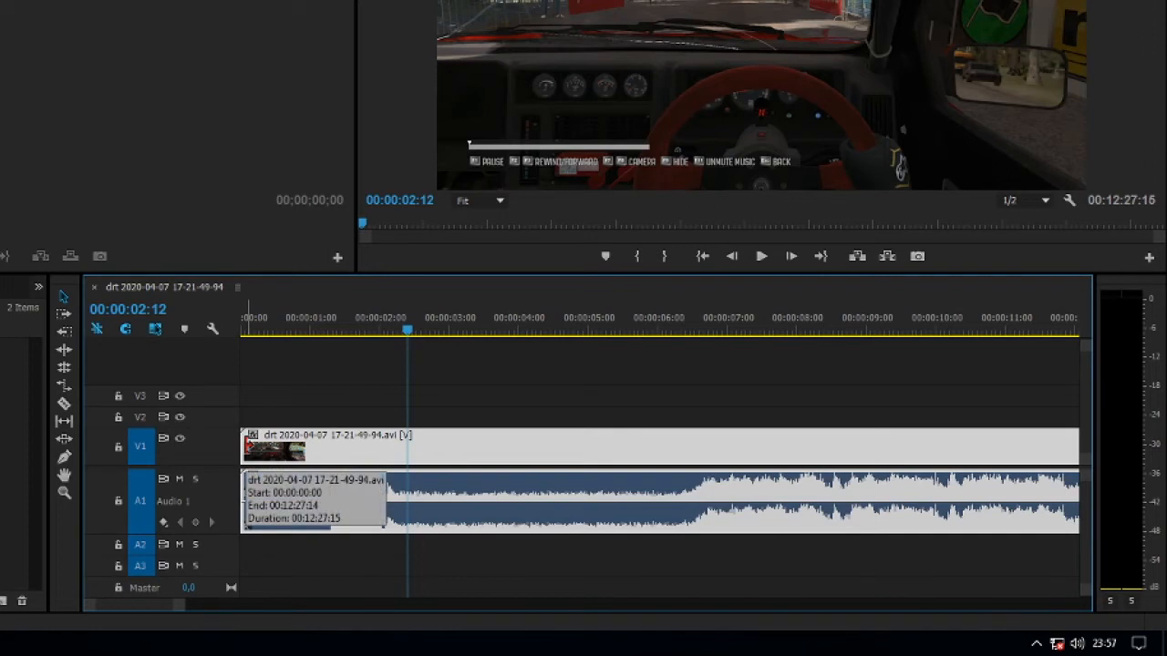
{"action": "left_click_drag", "start_coordinate": [246, 447], "coordinate": [412, 451]}
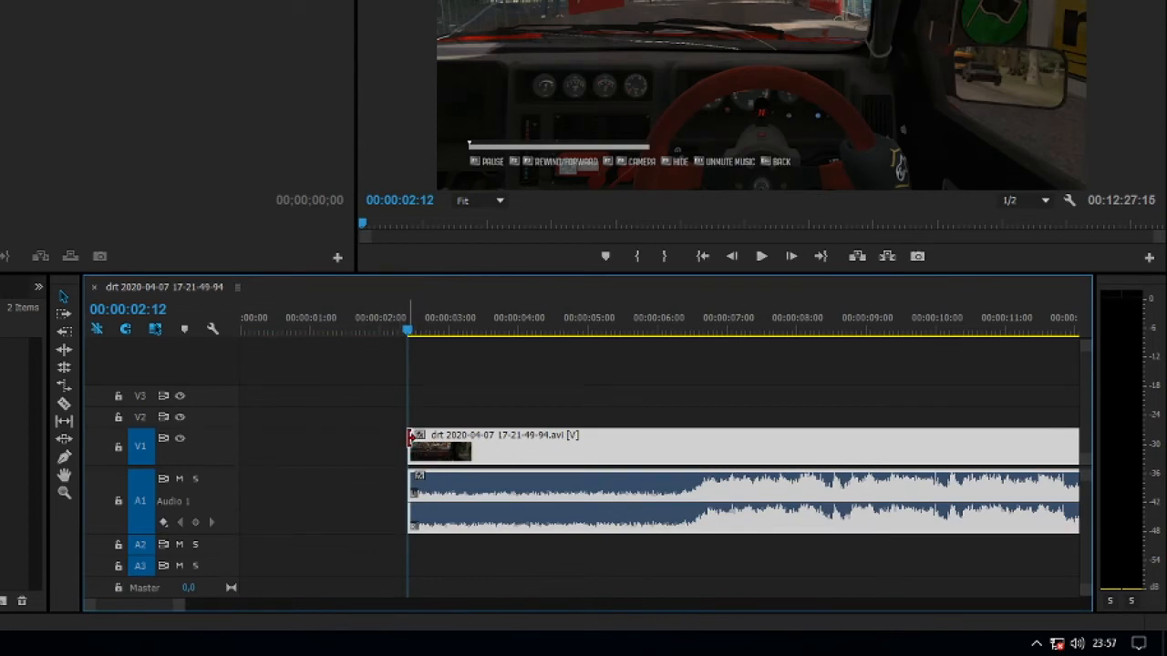
{"action": "key", "text": "ctrl+z"}
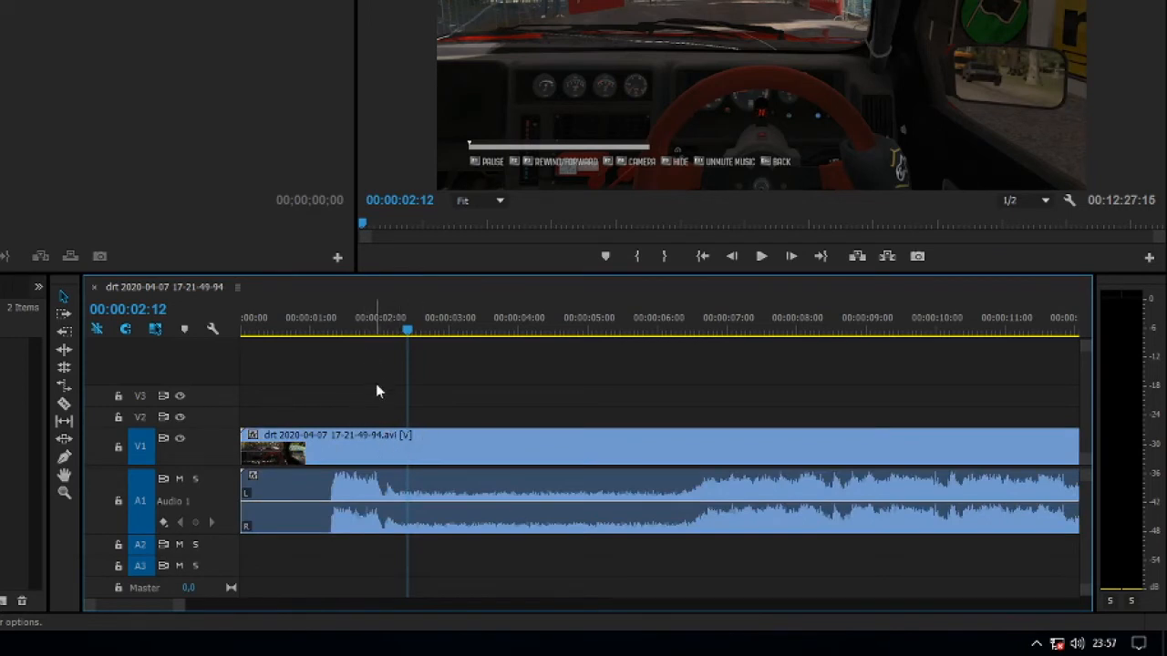
Split the clip at 00:00:02:12 with the Razor tool and delete the segment before the cut.
{"action": "left_click", "coordinate": [65, 407]}
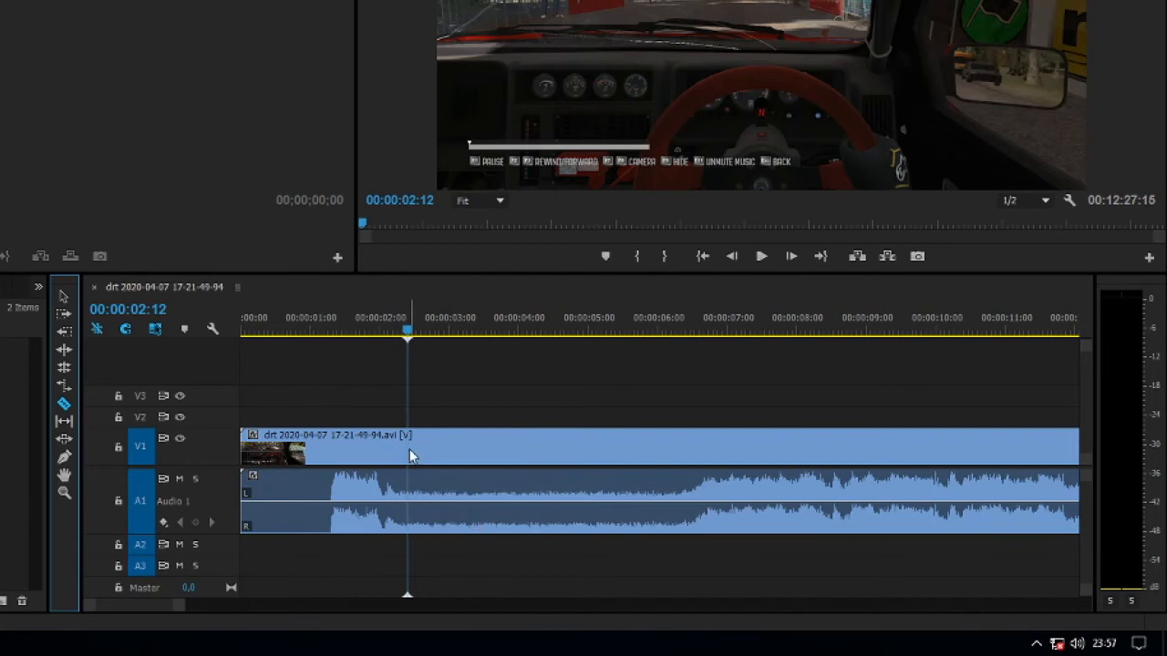
{"action": "left_click", "coordinate": [412, 448]}
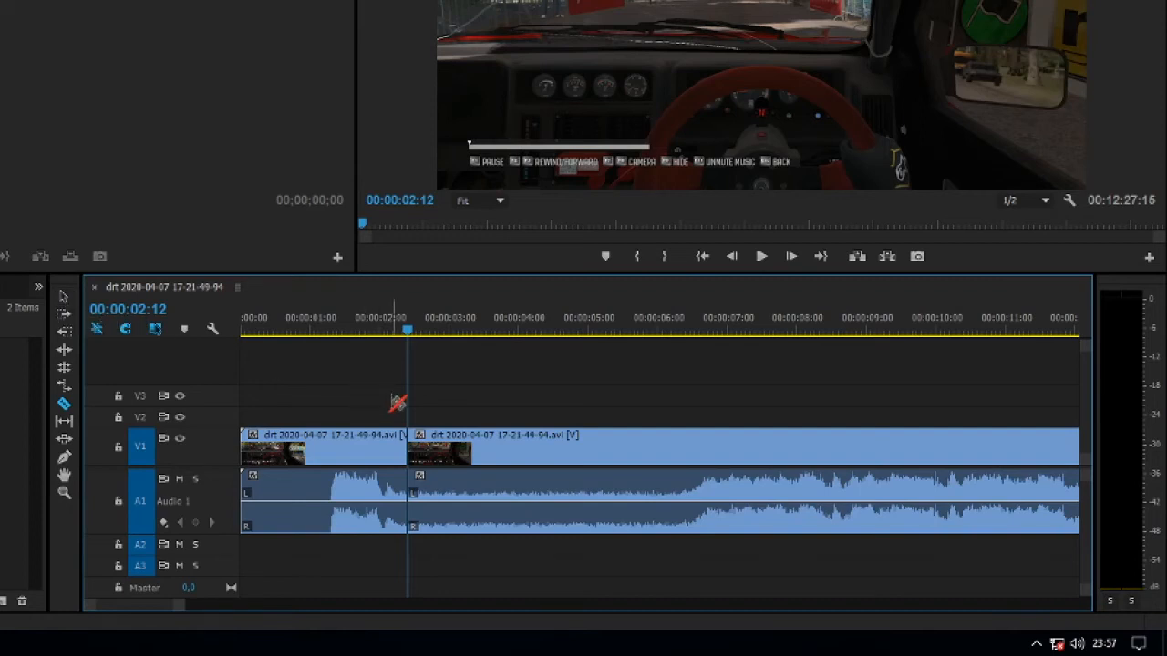
{"action": "key", "text": "v"}
{"action": "left_click", "coordinate": [358, 451]}
{"action": "key", "text": "Delete"}
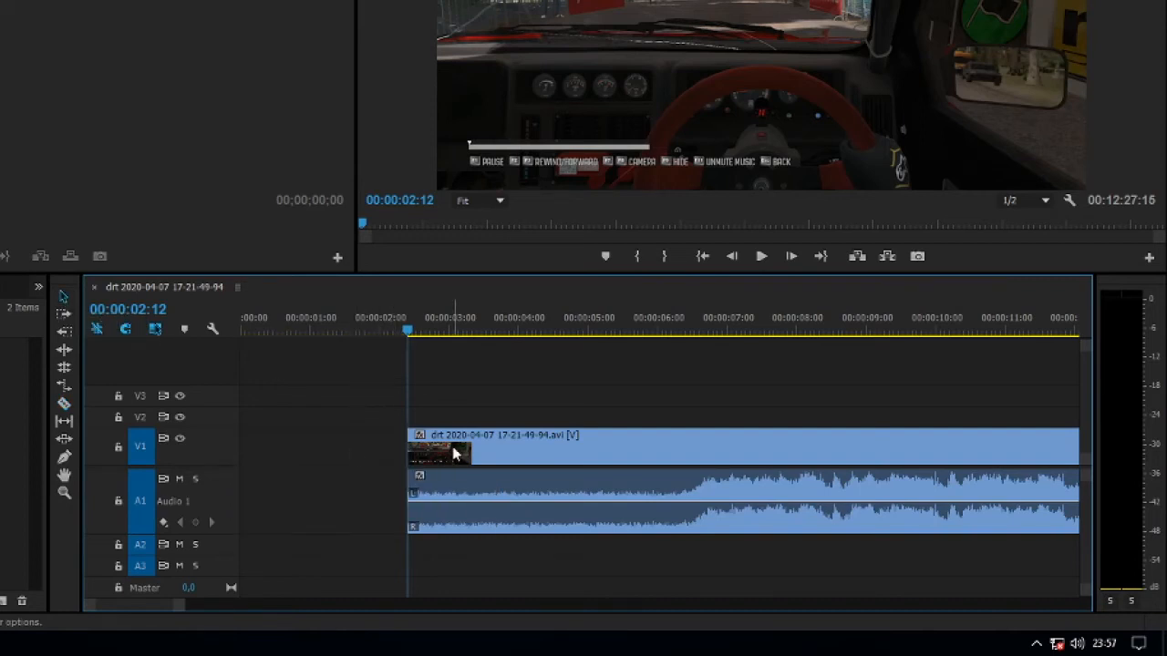
Try moving the remaining clip to the start of the sequence, and undo the move.
{"action": "left_click", "coordinate": [455, 450]}
{"action": "left_click_drag", "start_coordinate": [510, 450], "coordinate": [316, 451]}
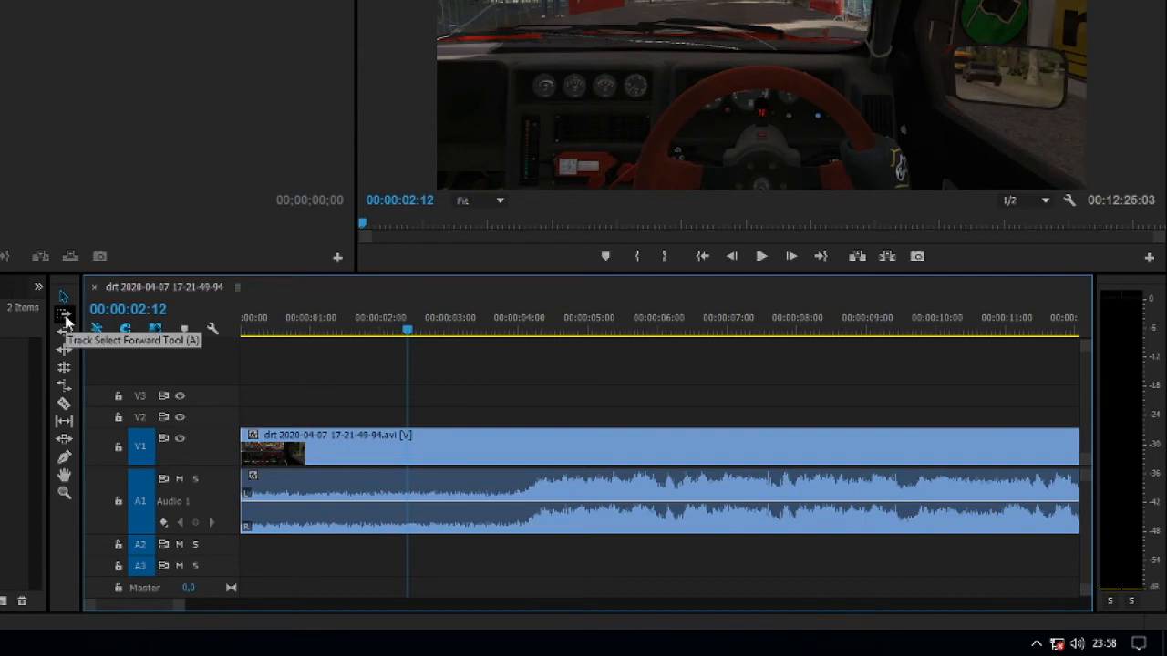
{"action": "key", "text": "ctrl+z"}
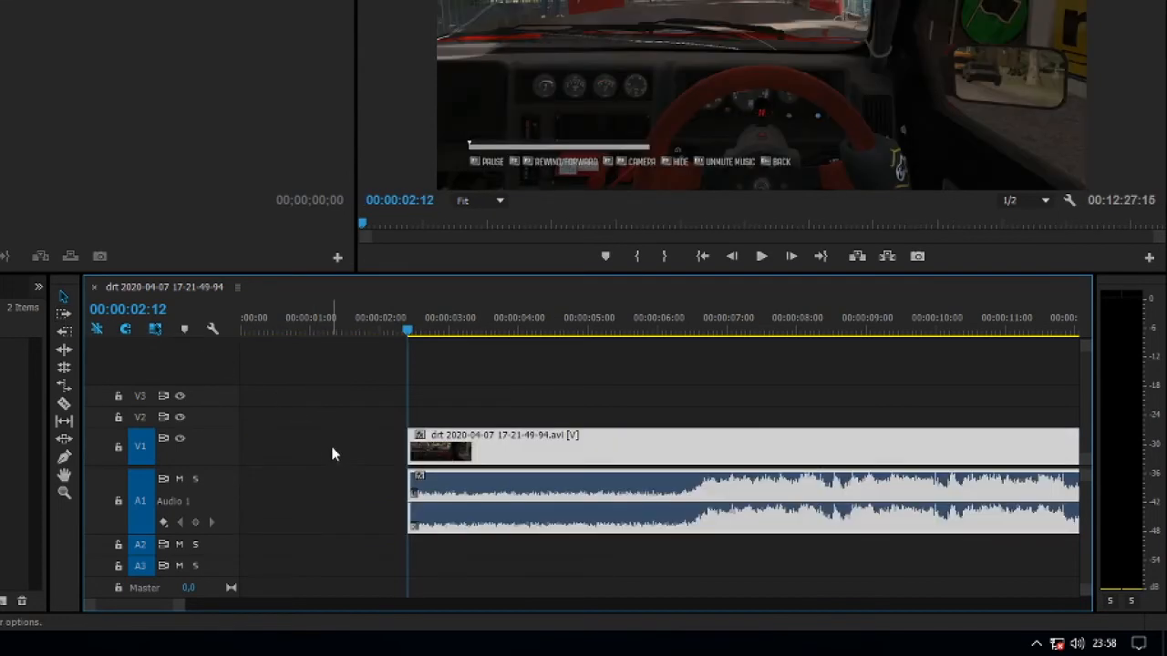
Move the remaining clip on V1 and A1 to the start of the sequence to close the gap.
{"action": "left_click", "coordinate": [331, 446]}
{"action": "left_click_drag", "start_coordinate": [363, 449], "coordinate": [187, 460]}
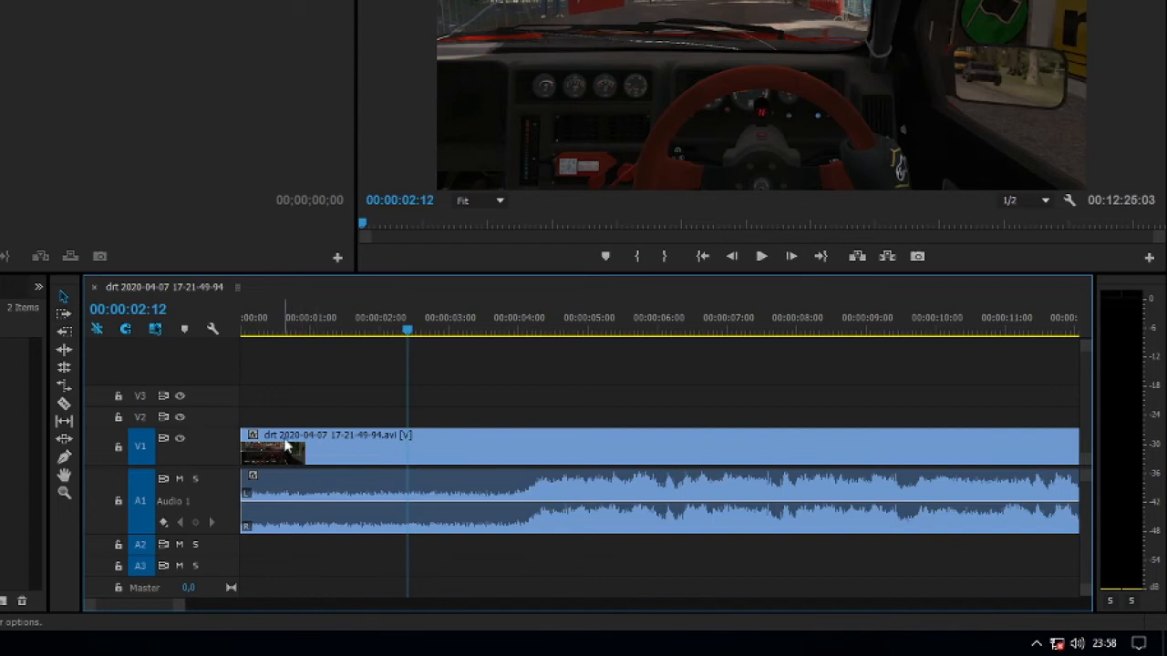
Try selecting the clip with the Track Select Forward and Backward tools, and clear the selection.
{"action": "key", "text": "a"}
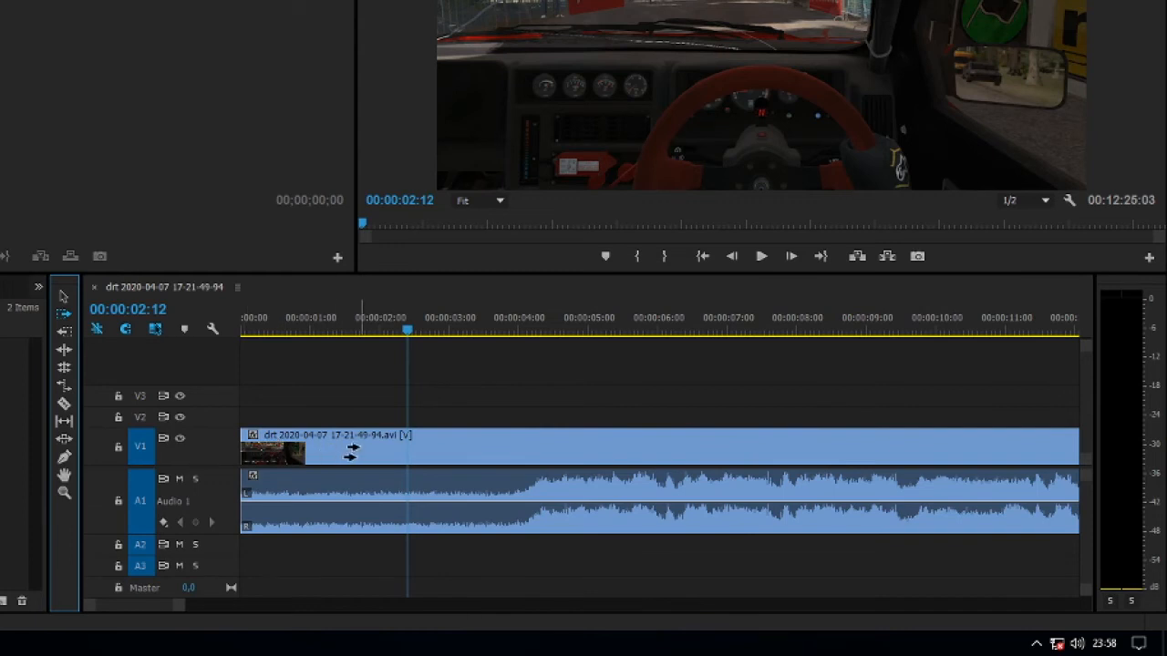
{"action": "left_click", "coordinate": [63, 331]}
{"action": "left_click", "coordinate": [697, 453]}
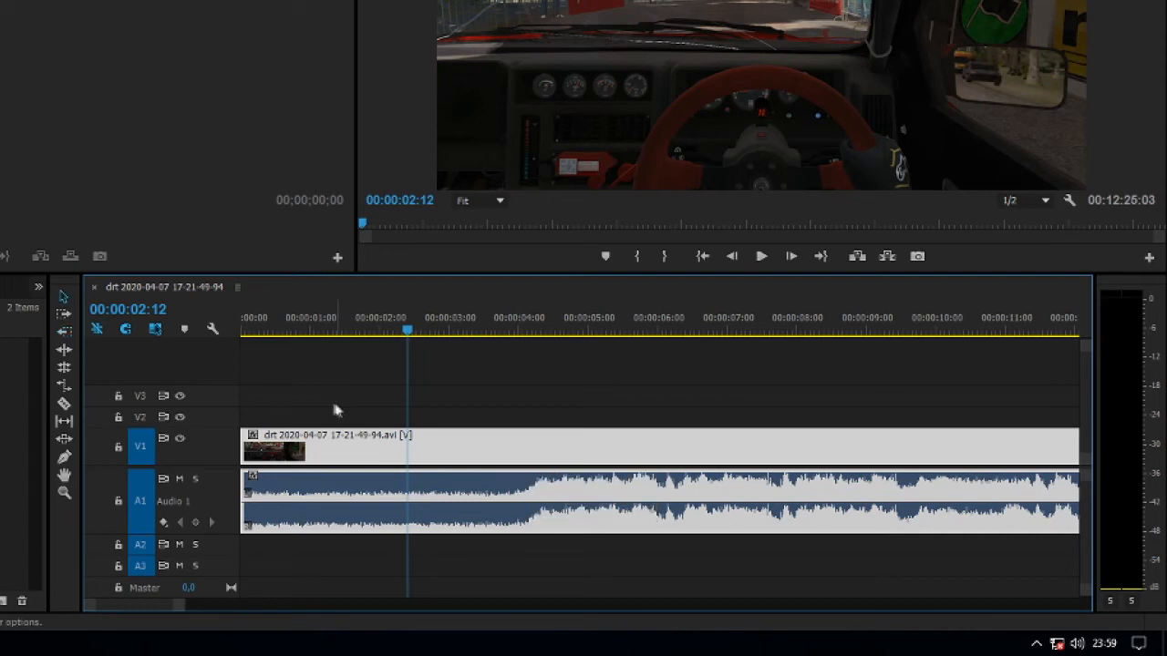
{"action": "left_click", "coordinate": [341, 432]}
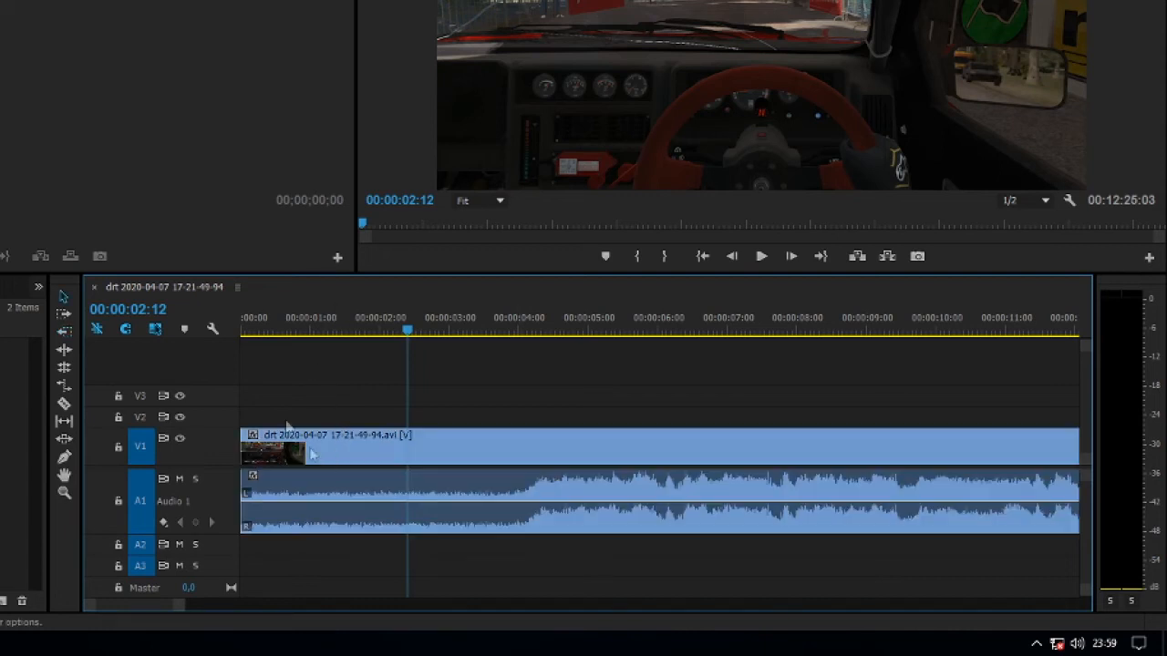
Play the first second of the trimmed clip and return the playhead to the start of the sequence.
{"action": "left_click", "coordinate": [316, 321]}
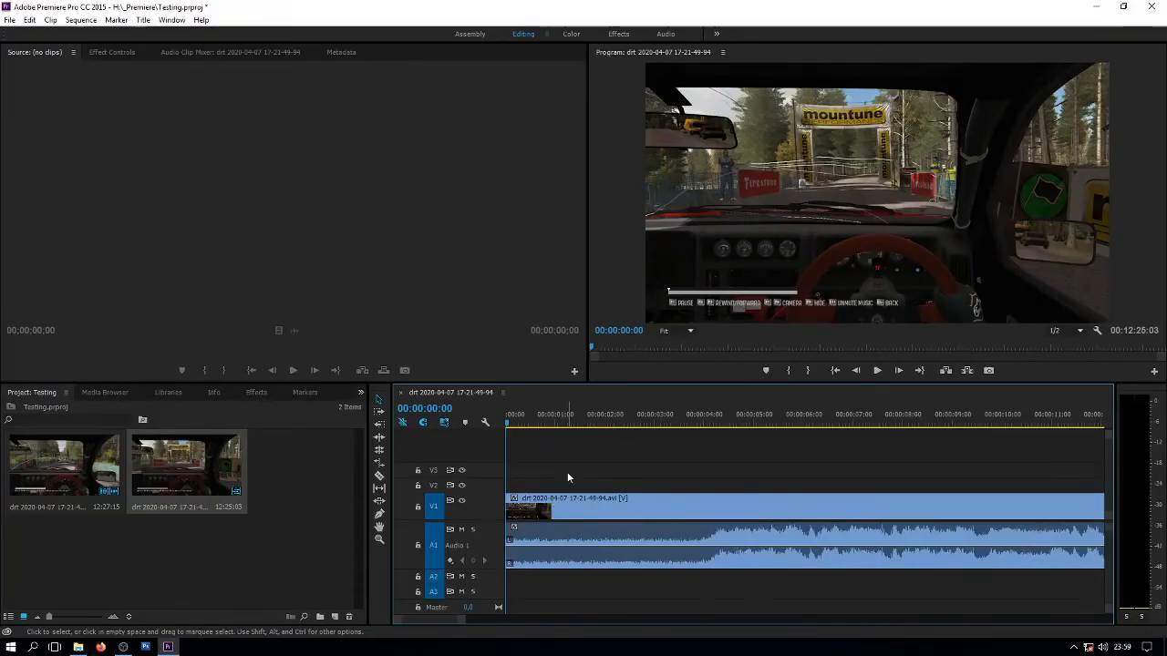
{"action": "key", "text": "space"}
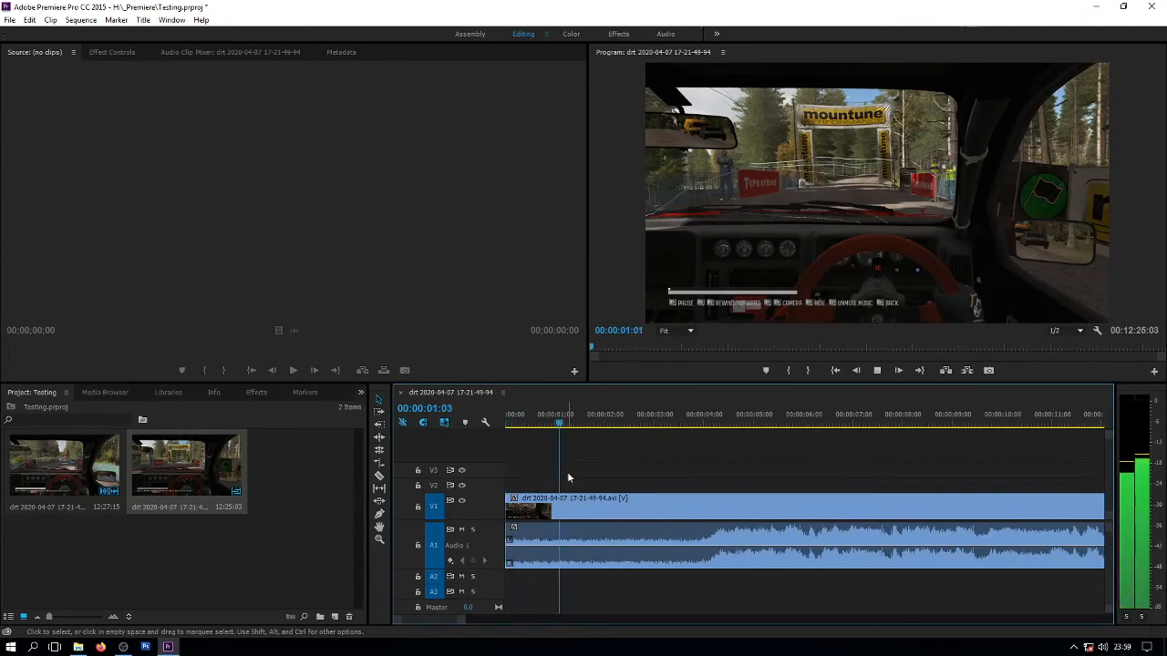
{"action": "key", "text": "space"}
{"action": "left_click_drag", "start_coordinate": [559, 423], "coordinate": [504, 447]}
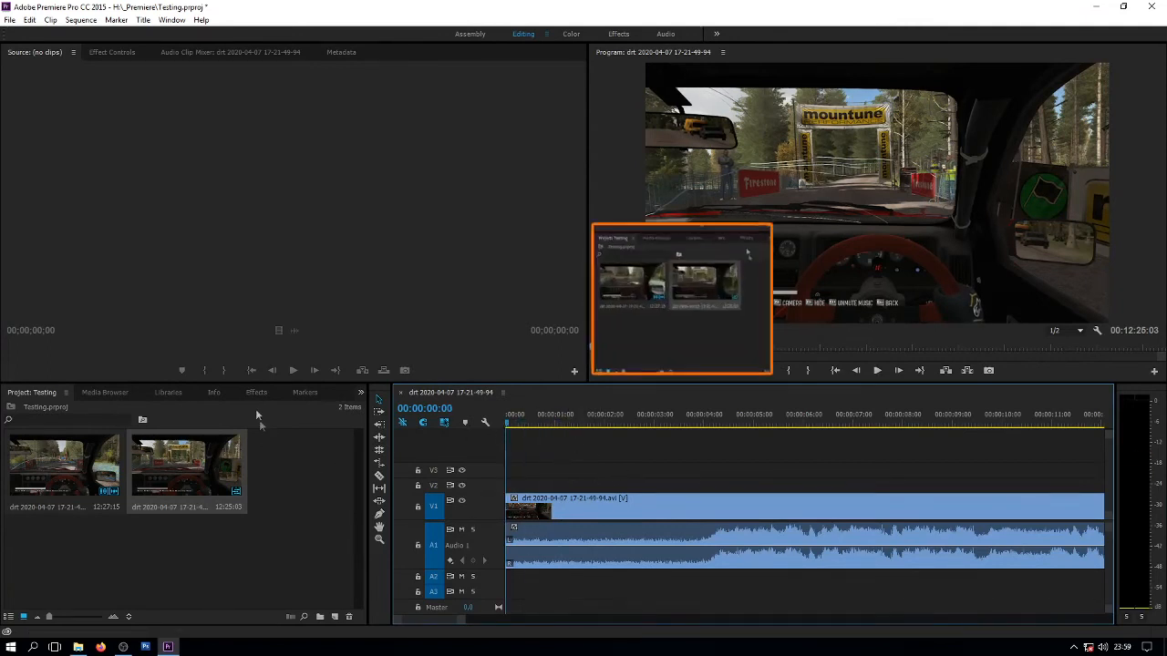
Try a Constant Power crossfade at the start of the A1 audio, preview it from the beginning, and undo it.
{"action": "left_click", "coordinate": [256, 392]}
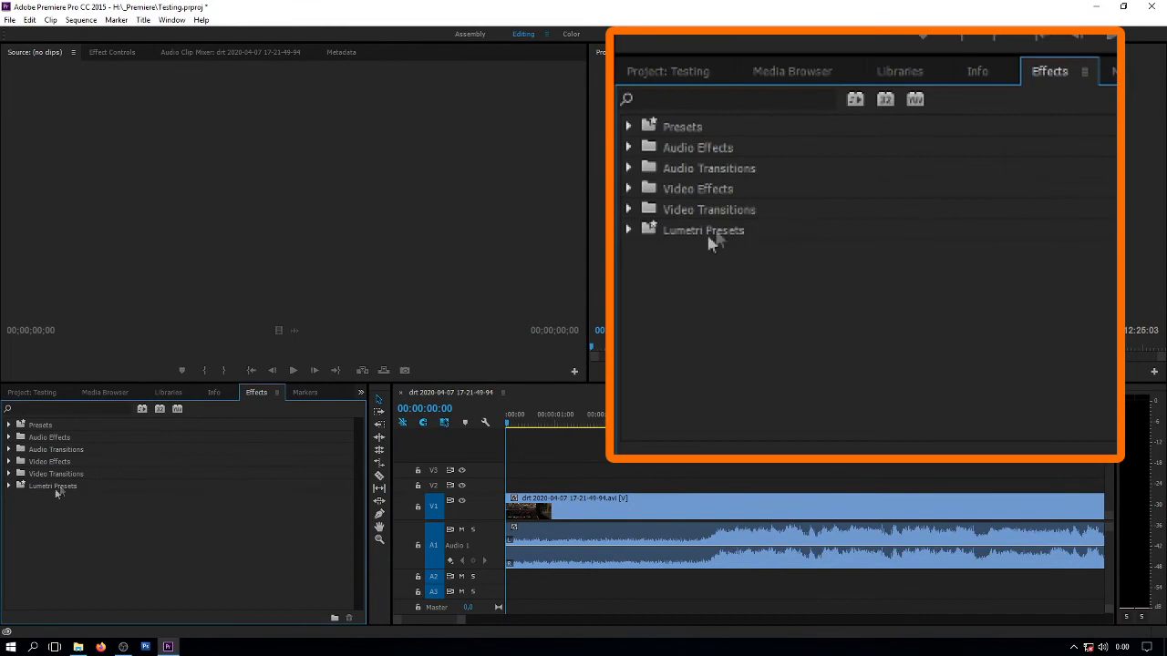
{"action": "left_click", "coordinate": [9, 449]}
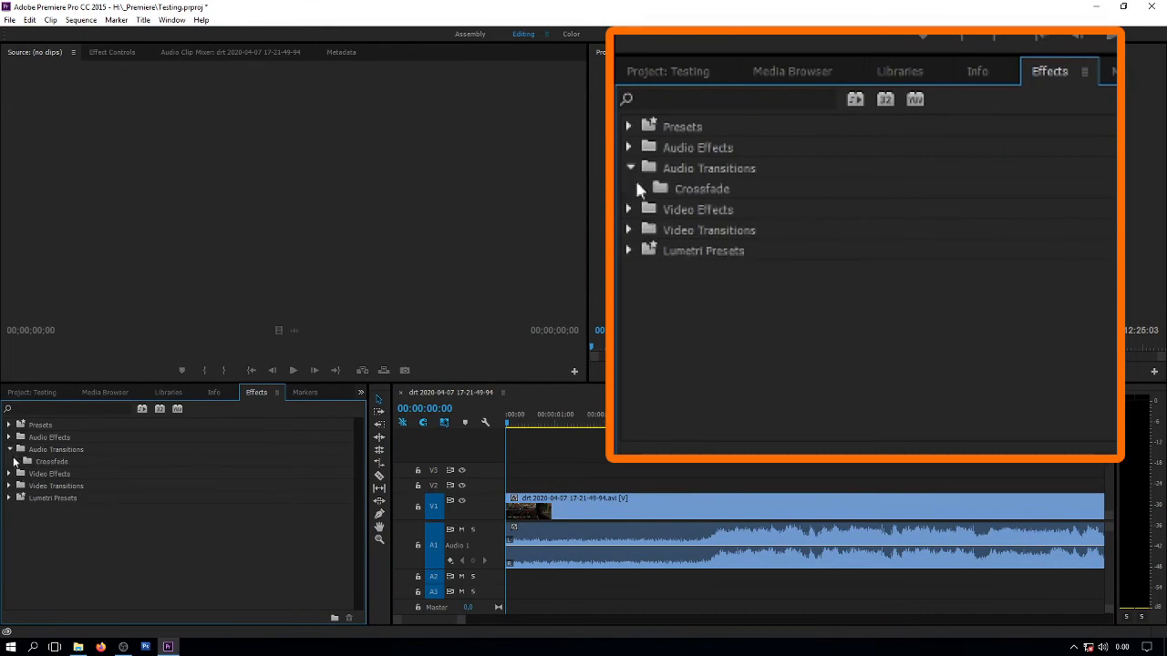
{"action": "left_click", "coordinate": [16, 462]}
{"action": "left_click", "coordinate": [60, 484]}
{"action": "left_click_drag", "start_coordinate": [59, 485], "coordinate": [519, 543]}
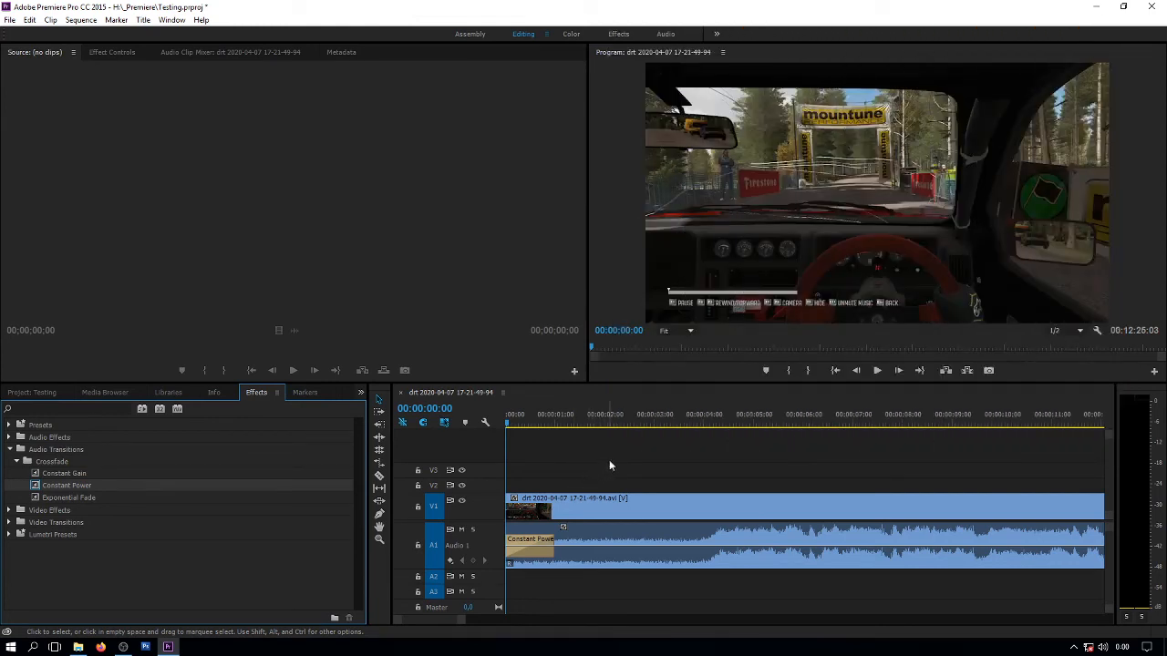
{"action": "key", "text": "space"}
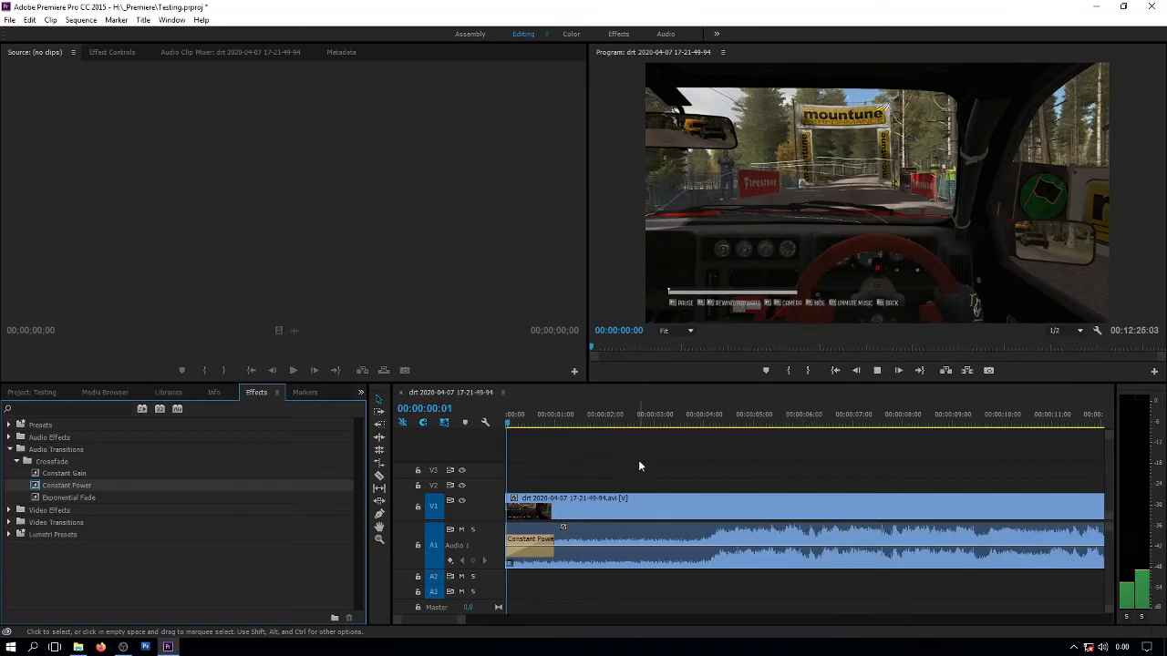
{"action": "key", "text": "space"}
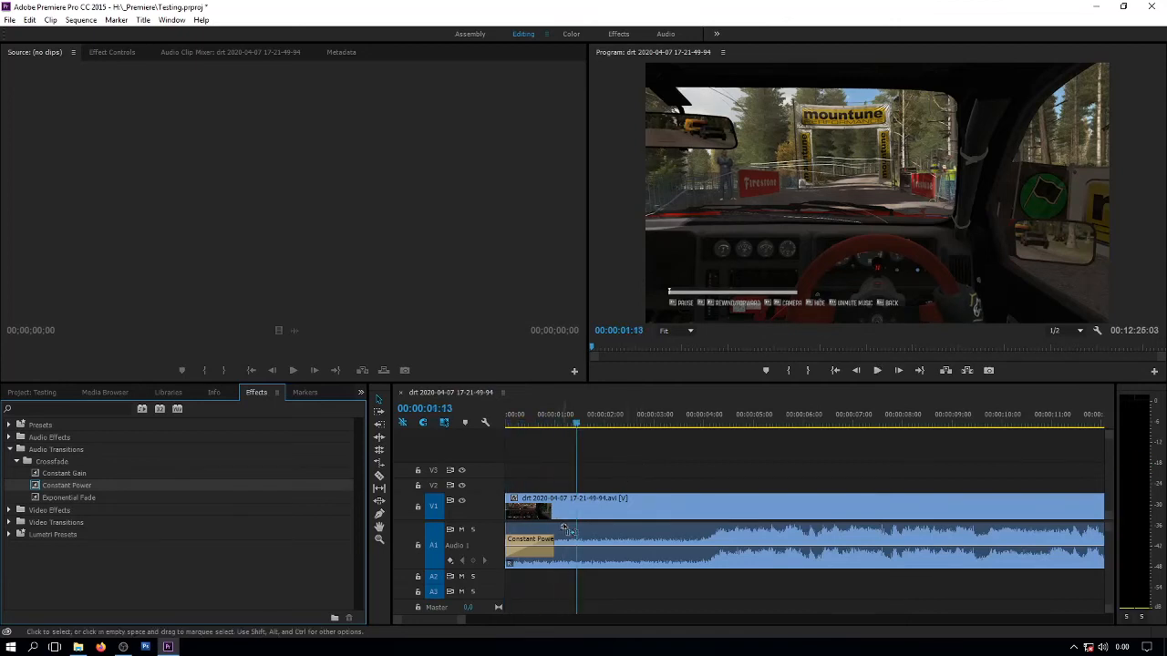
{"action": "key", "text": "ctrl+z"}
{"action": "key", "text": "Home"}
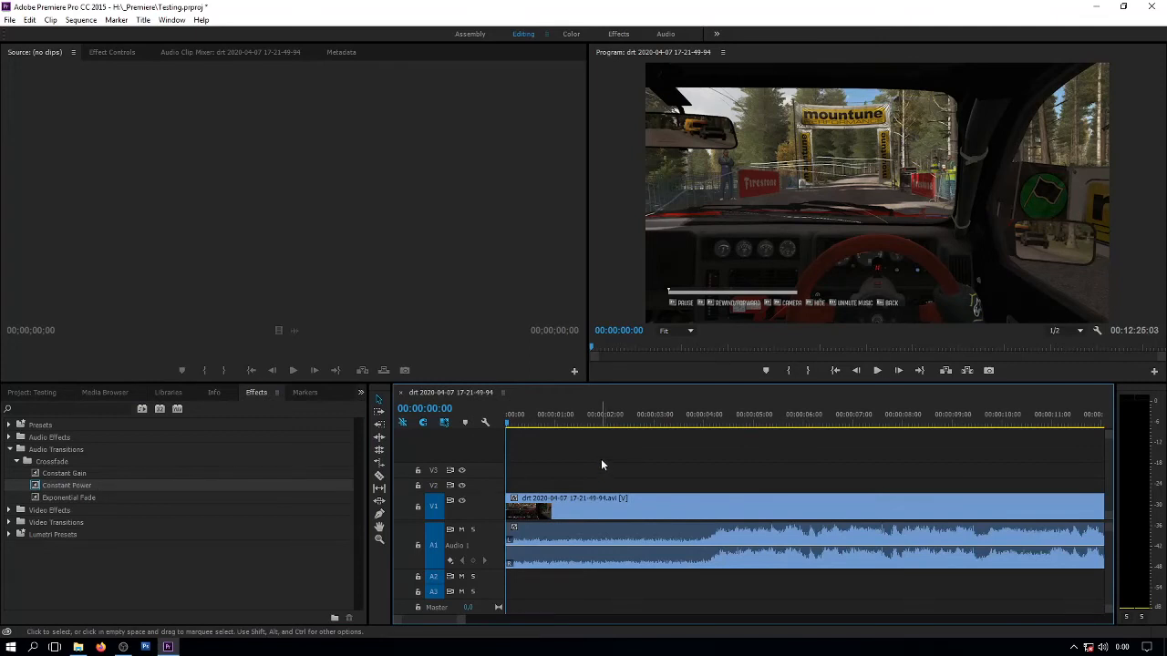
Play the opening second without a fade, and add a Constant Power crossfade of about 2 seconds at the audio's start.
{"action": "key", "text": "space"}
{"action": "key", "text": "space"}
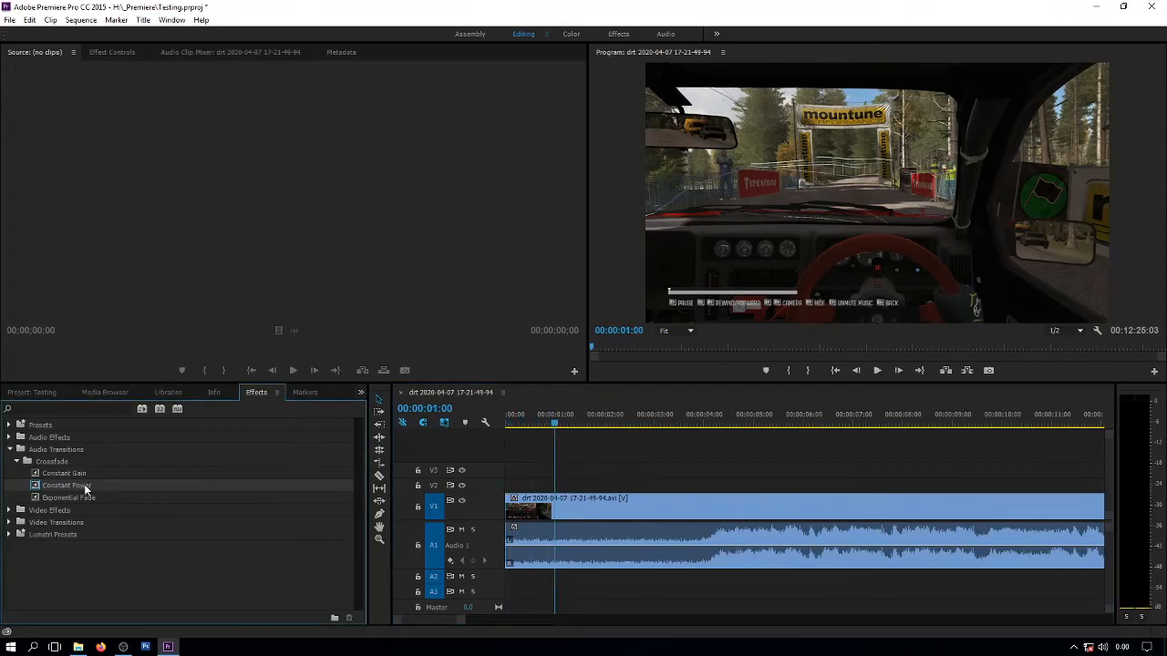
{"action": "left_click_drag", "start_coordinate": [86, 486], "coordinate": [607, 540]}
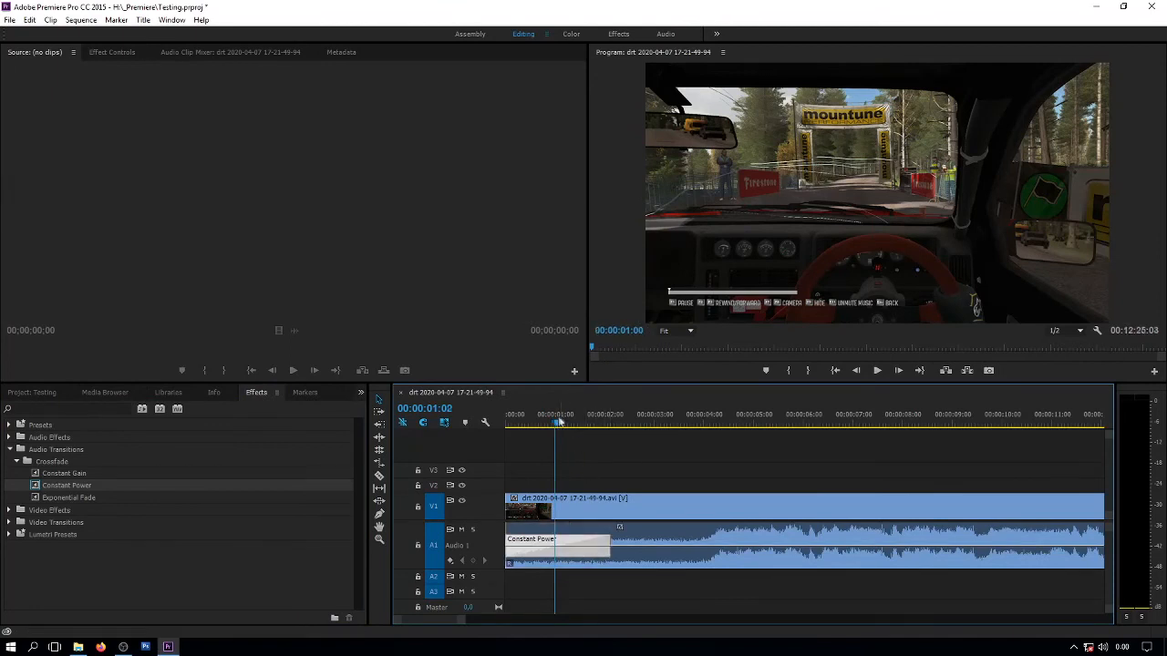
Play the audio fade-in from the start of the sequence and return the playhead to the beginning.
{"action": "key", "text": "Home"}
{"action": "key", "text": "space"}
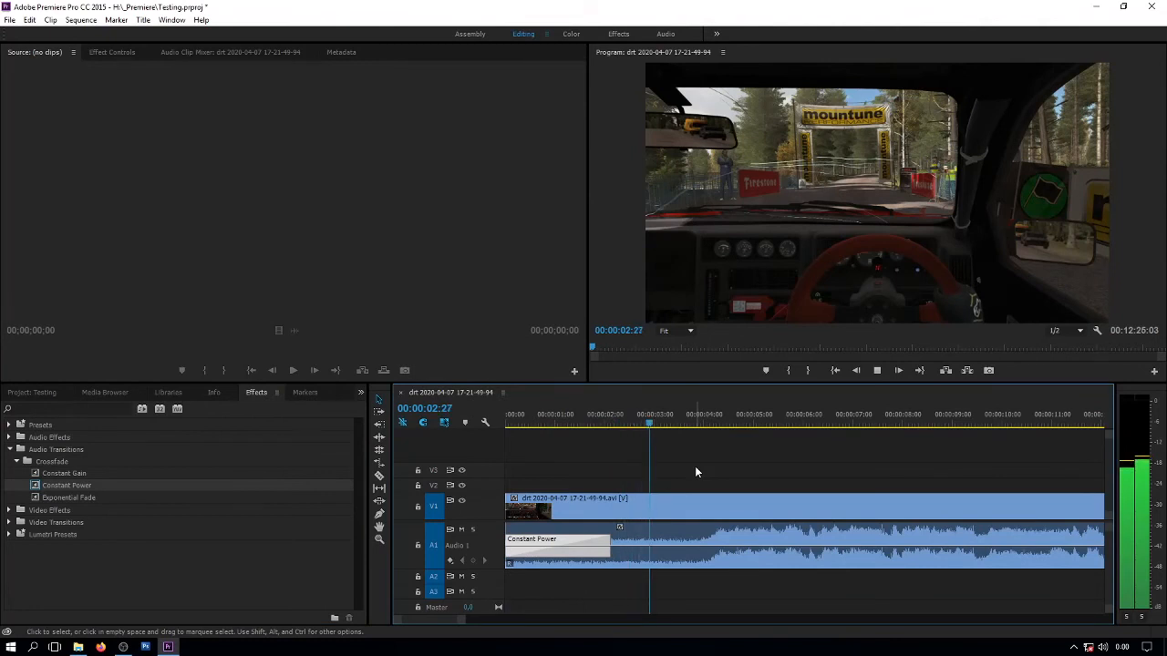
{"action": "key", "text": "space"}
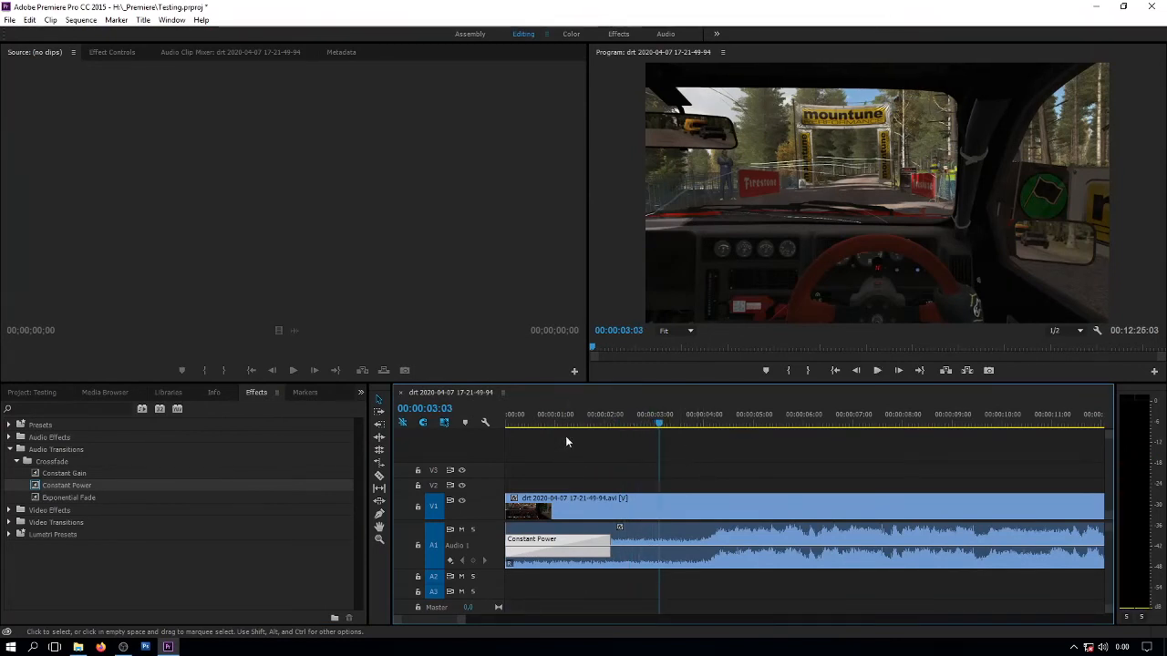
{"action": "key", "text": "Home"}
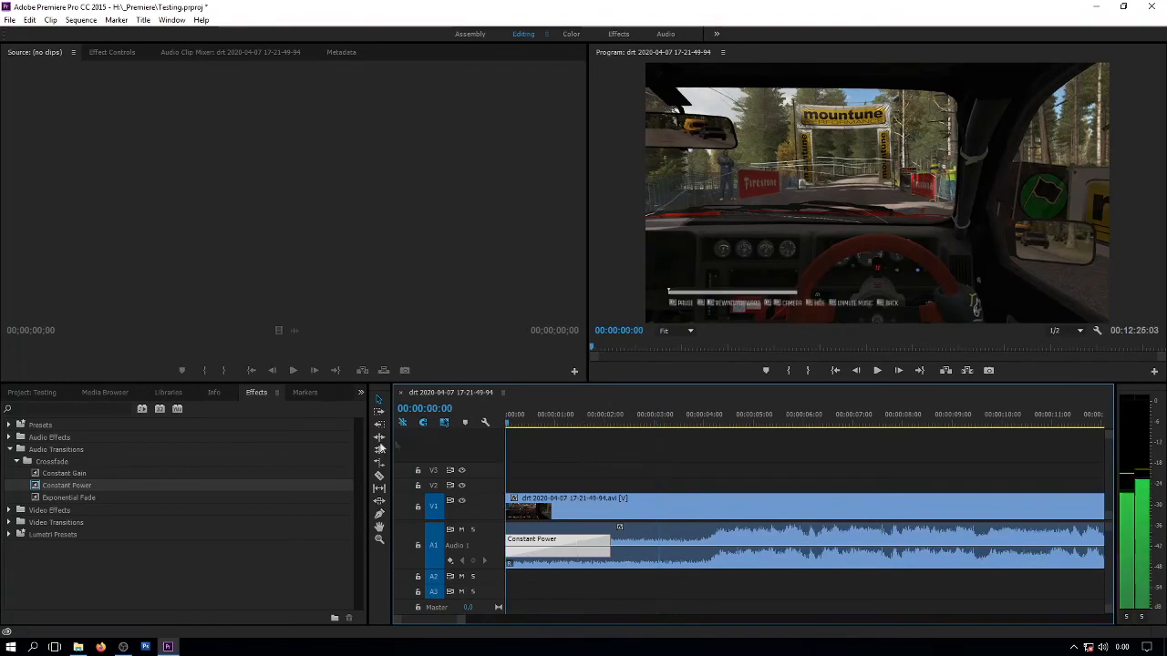
Add a Cross Dissolve transition at the start of the V1 clip and extend it to about 2 seconds.
{"action": "left_click", "coordinate": [10, 523]}
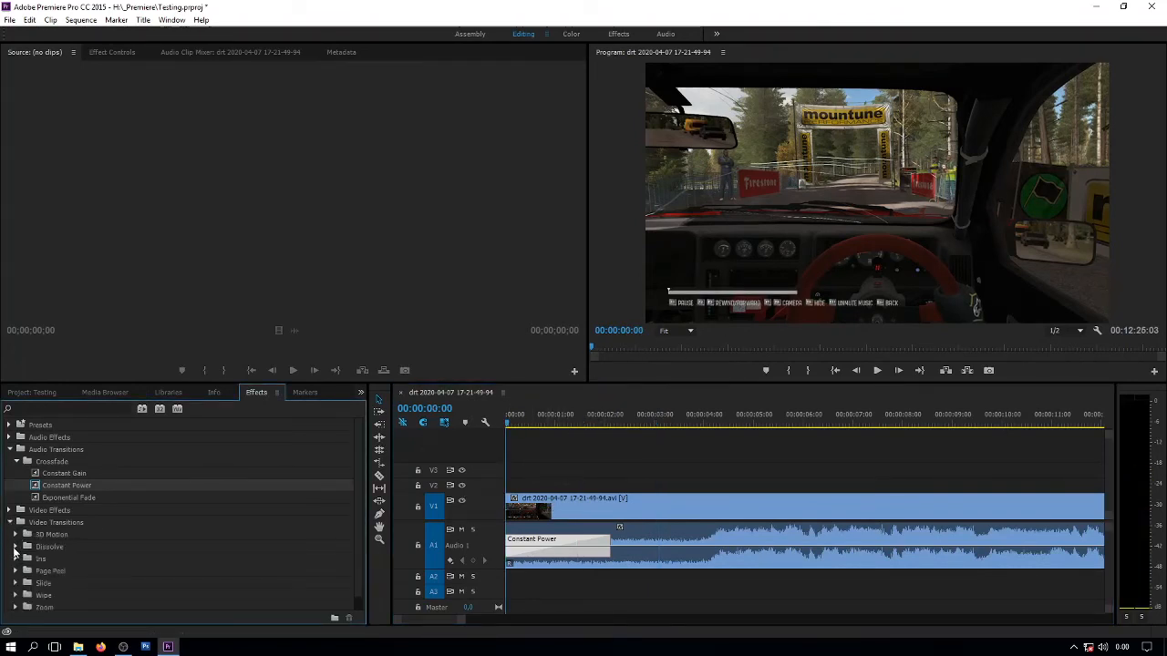
{"action": "left_click", "coordinate": [15, 547]}
{"action": "scroll", "coordinate": [60, 539], "scroll_direction": "down", "scroll_amount": 2}
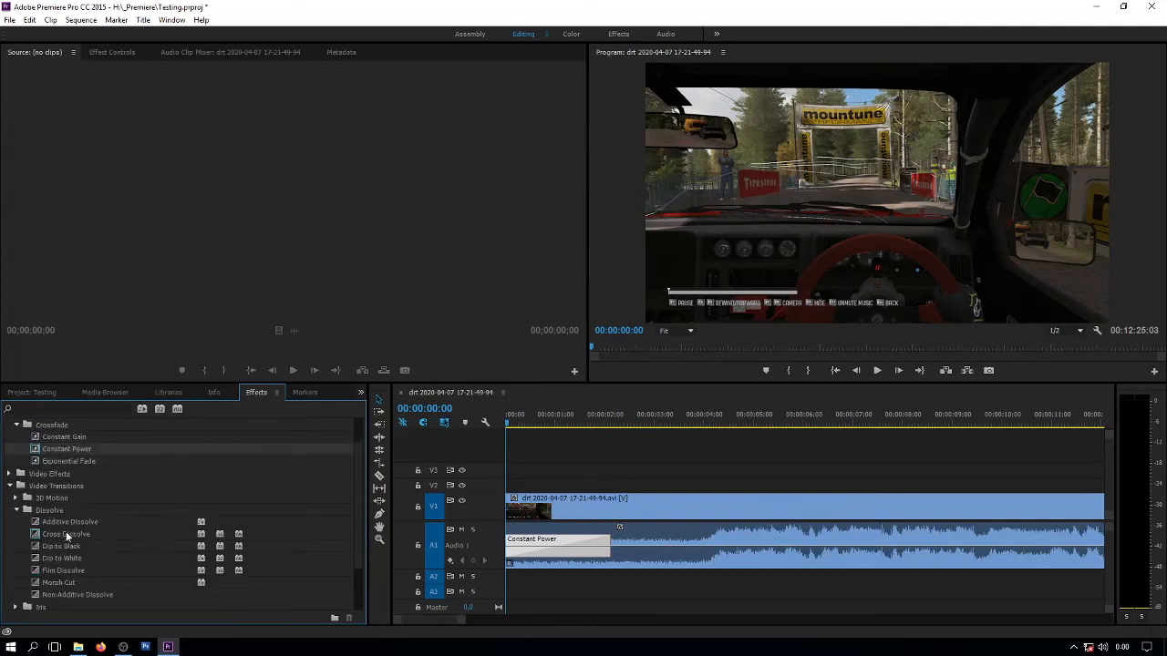
{"action": "left_click_drag", "start_coordinate": [66, 537], "coordinate": [516, 511]}
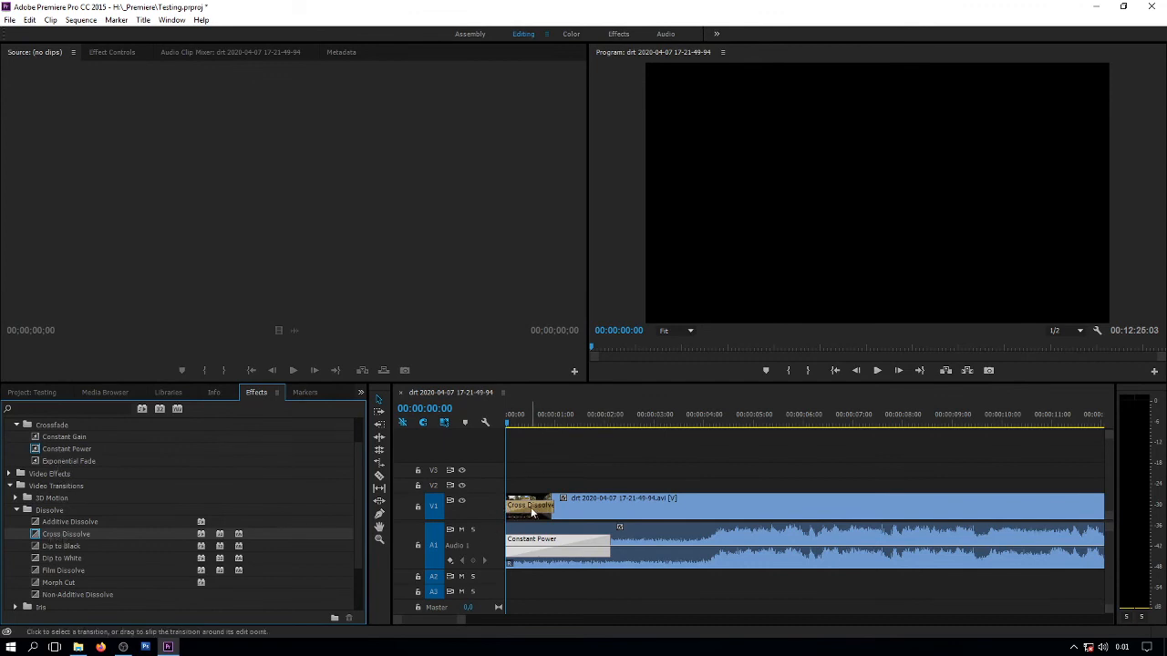
{"action": "left_click_drag", "start_coordinate": [537, 513], "coordinate": [603, 511]}
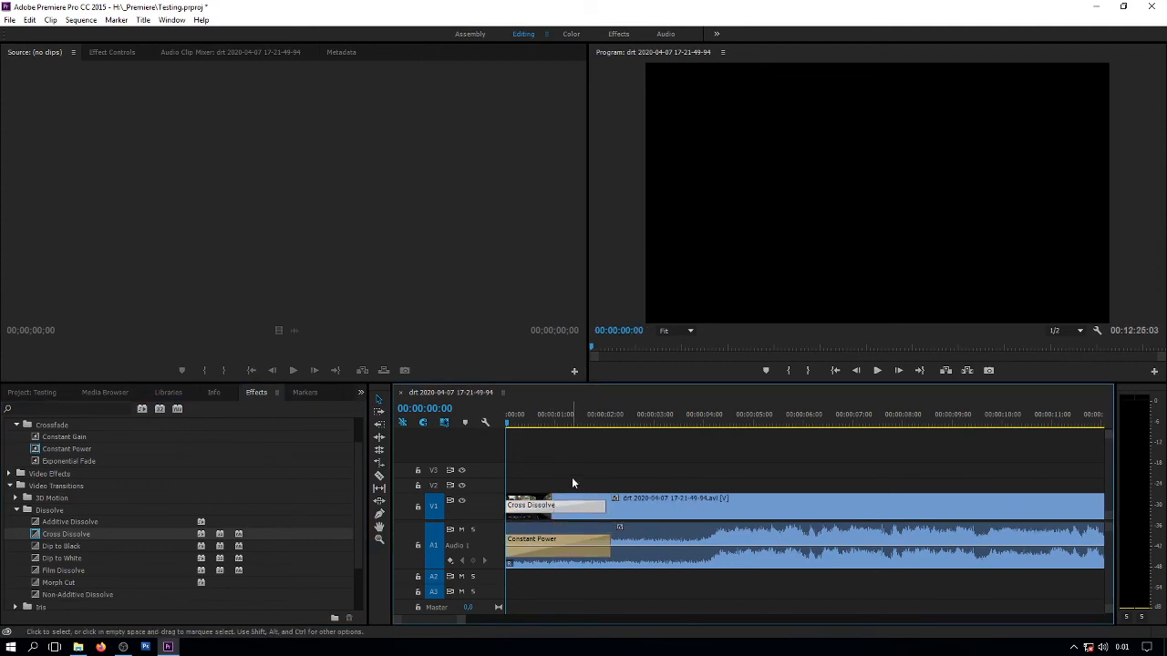
Play the video and audio fade-in twice from the start of the sequence.
{"action": "key", "text": "space"}
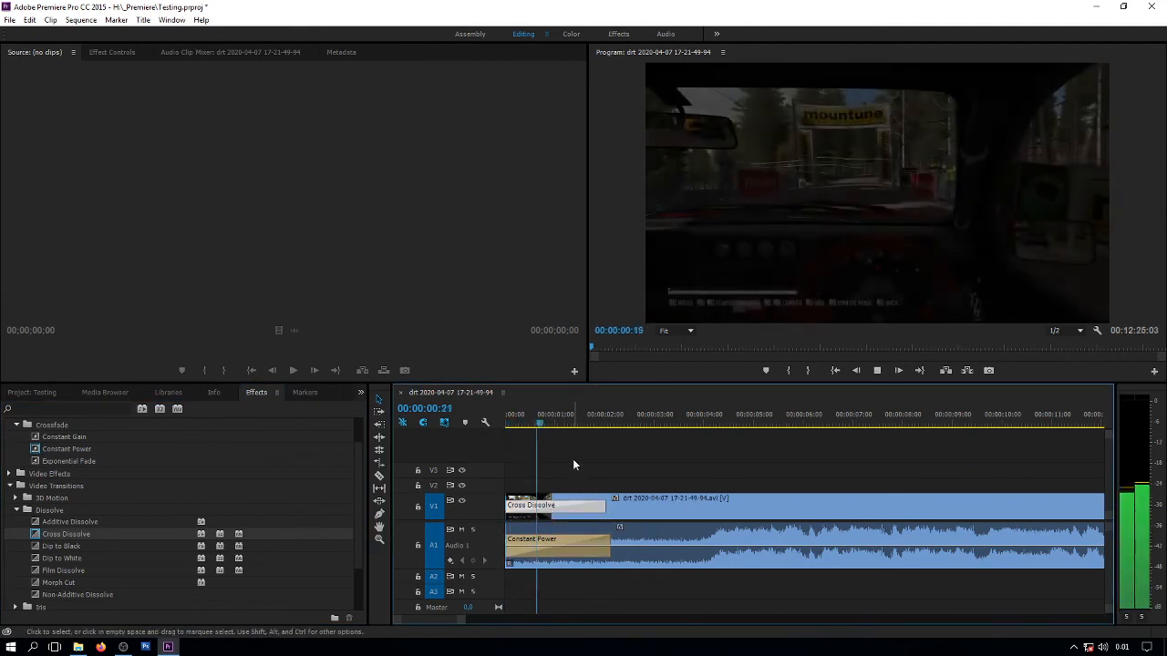
{"action": "key", "text": "space"}
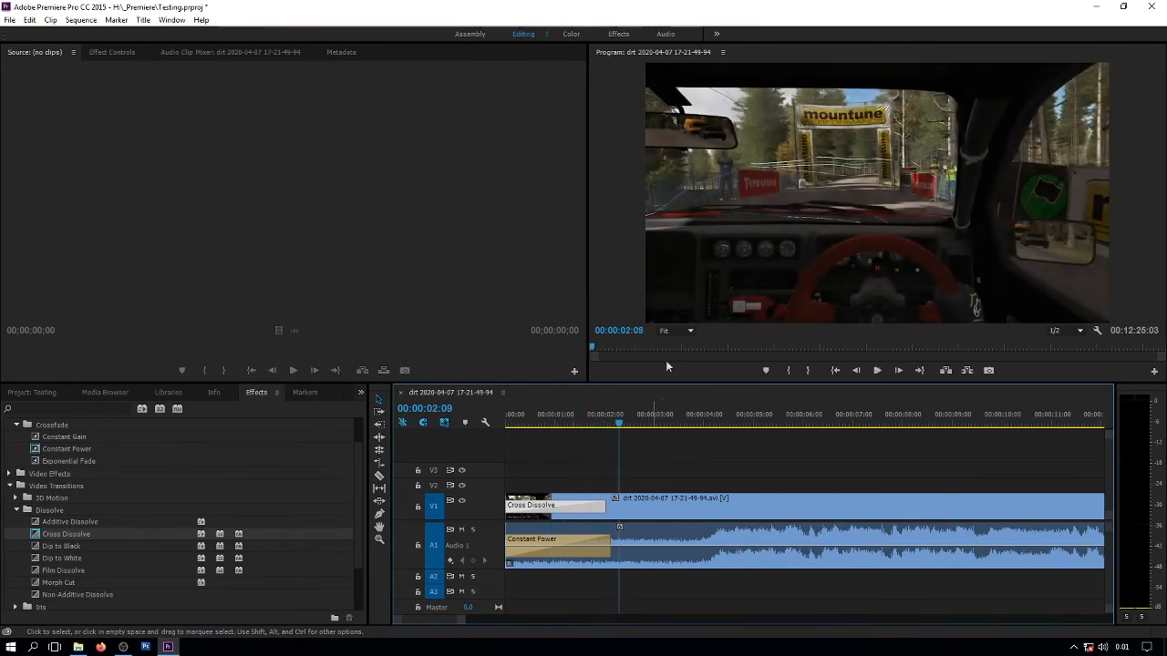
{"action": "key", "text": "Home"}
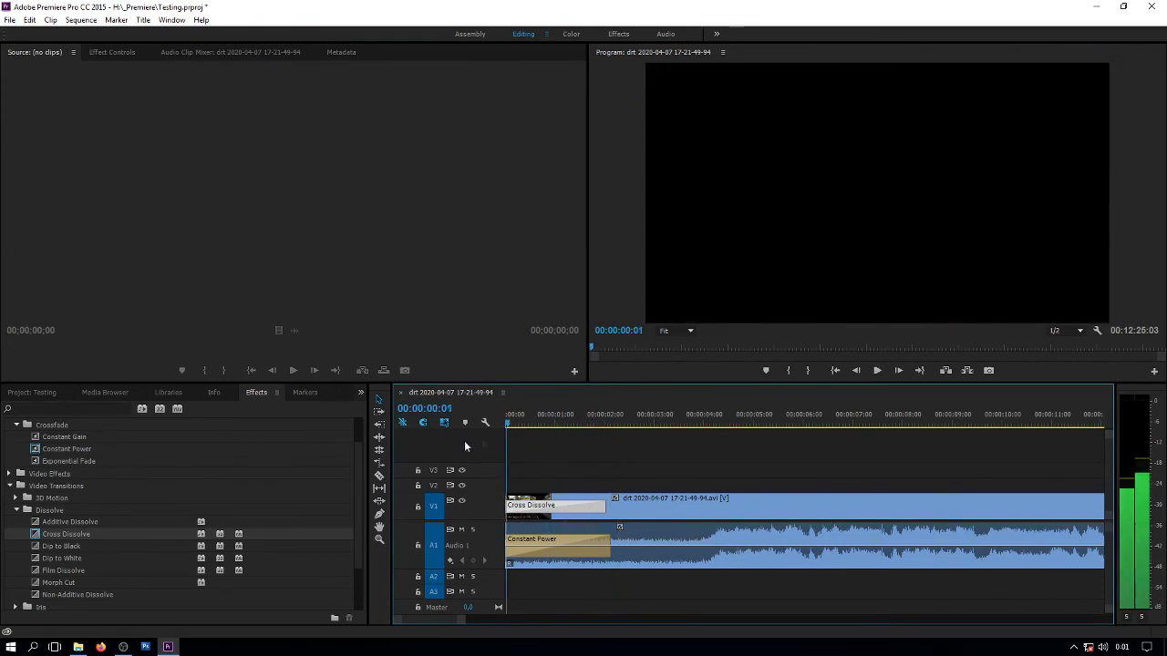
{"action": "key", "text": "space"}
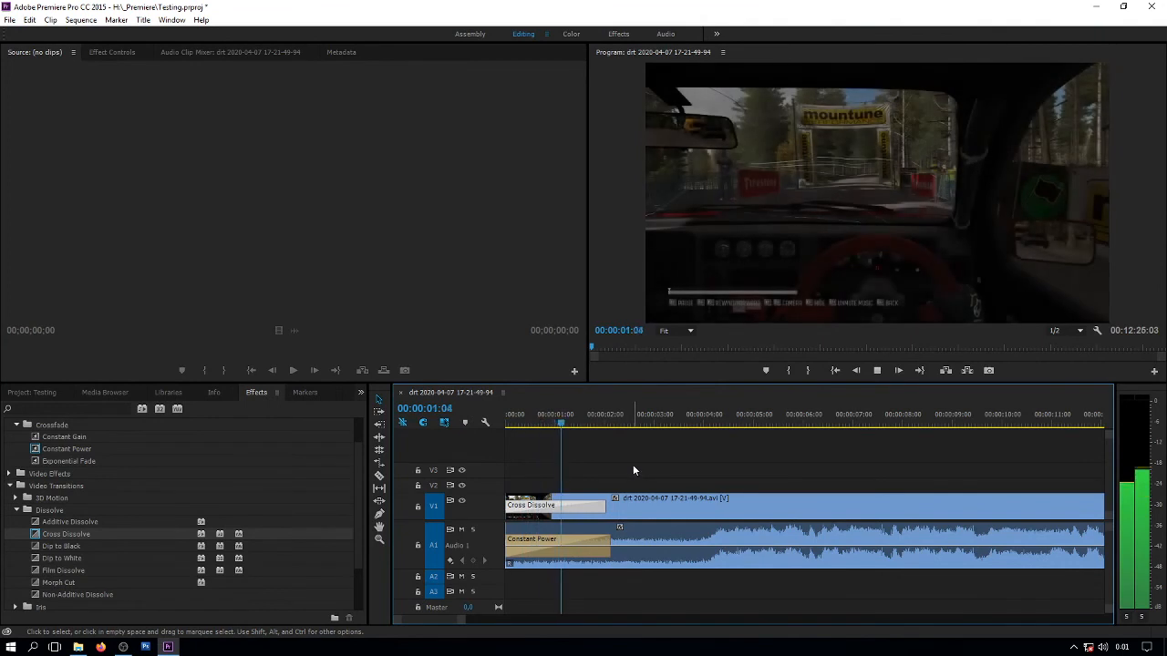
{"action": "key", "text": "space"}
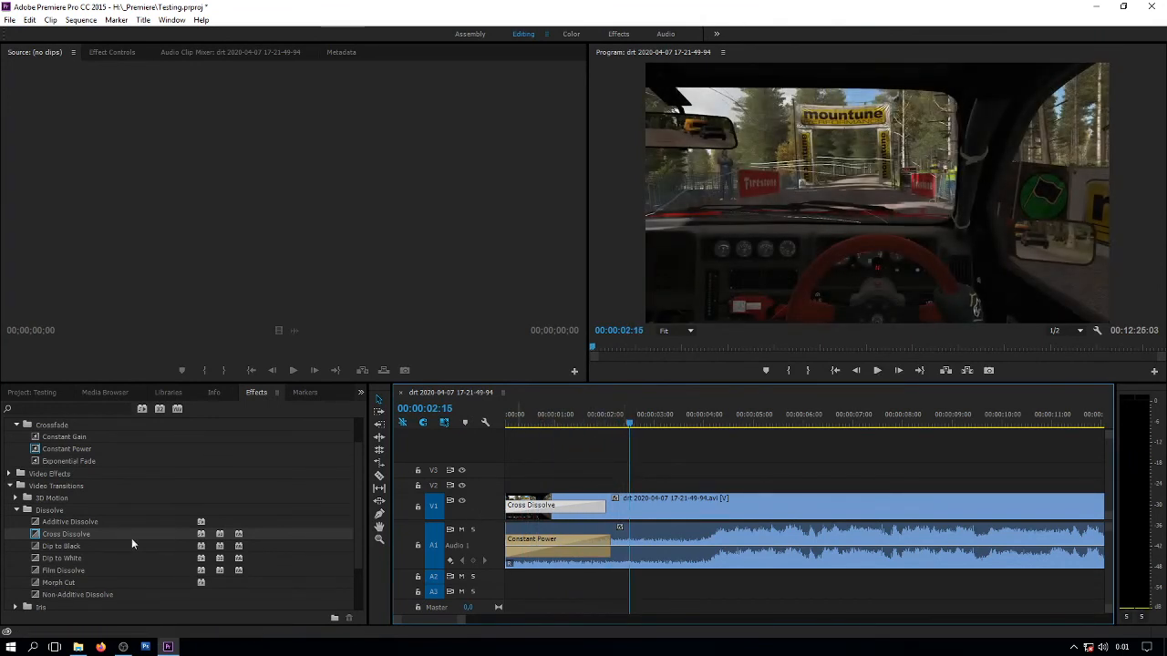
Collapse the Dissolve, Audio Transitions and Video Transitions folders in the effects list.
{"action": "left_click", "coordinate": [46, 548]}
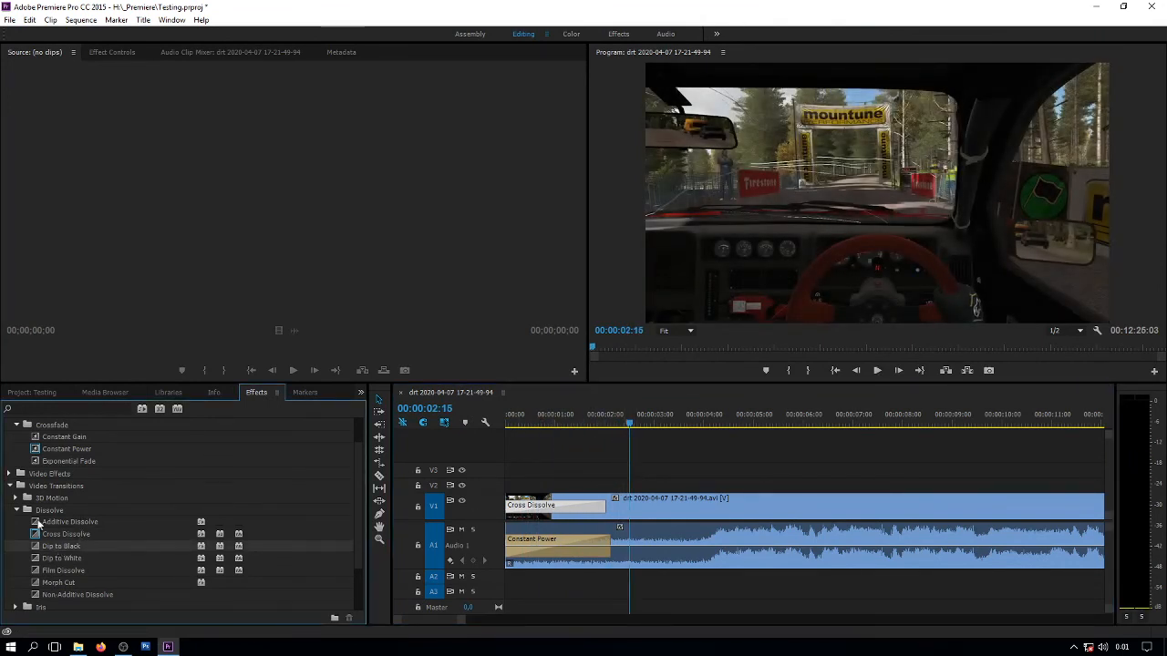
{"action": "scroll", "coordinate": [71, 528], "scroll_direction": "down", "scroll_amount": 3}
{"action": "left_click", "coordinate": [17, 445]}
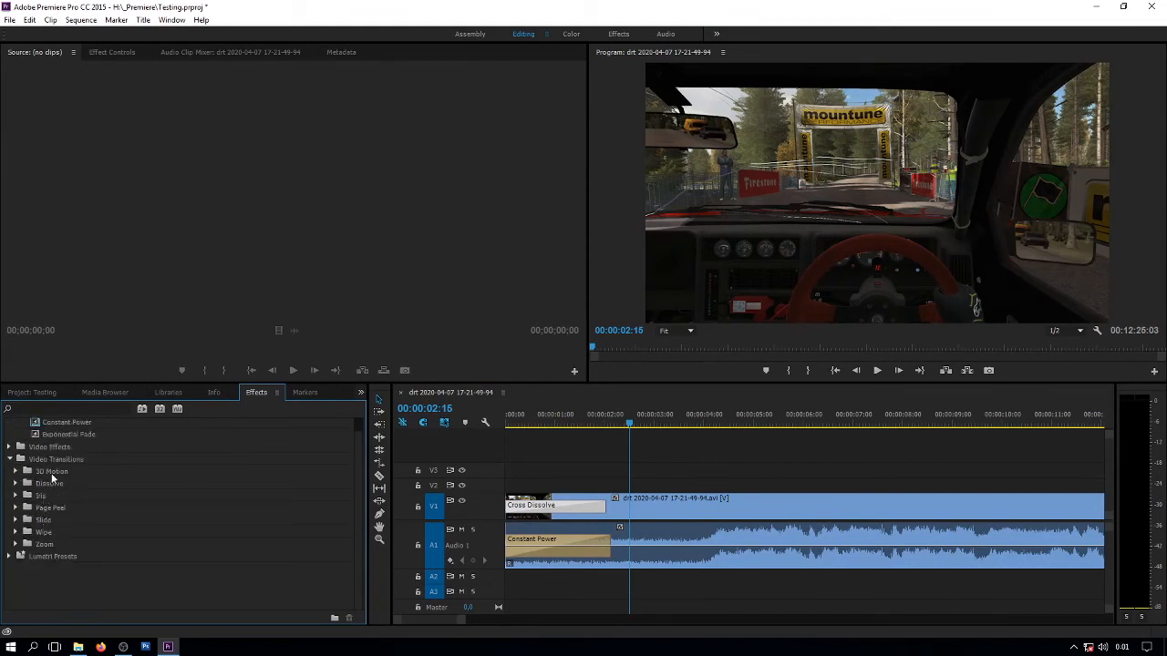
{"action": "scroll", "coordinate": [55, 476], "scroll_direction": "up", "scroll_amount": 2}
{"action": "left_click", "coordinate": [8, 450]}
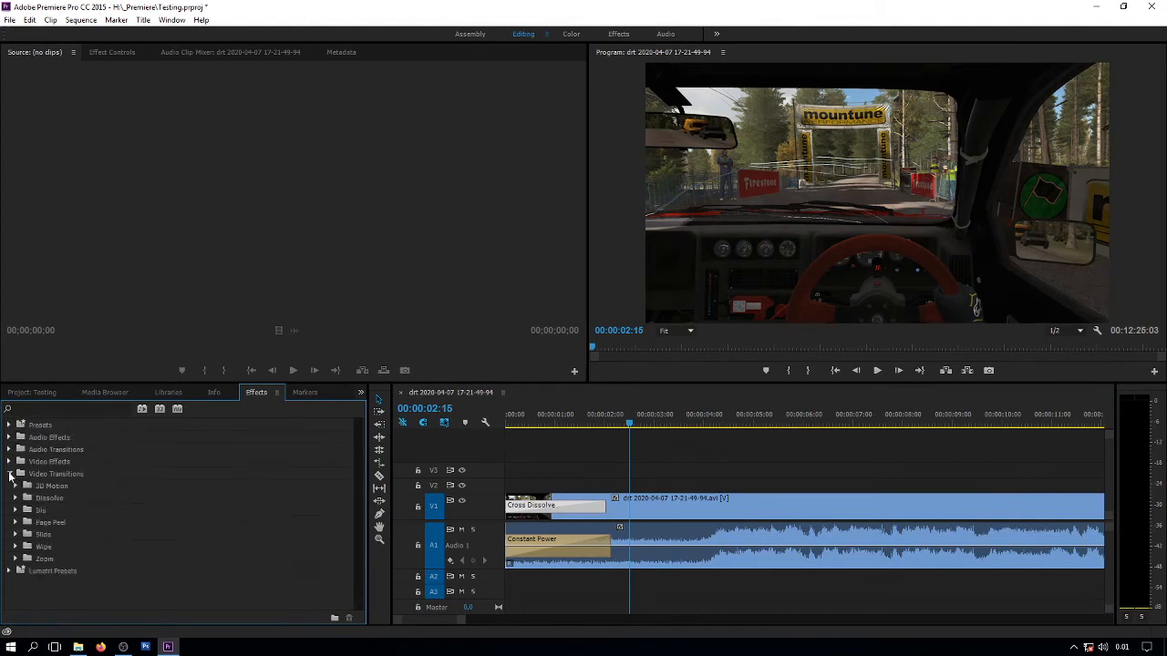
{"action": "left_click", "coordinate": [8, 474]}
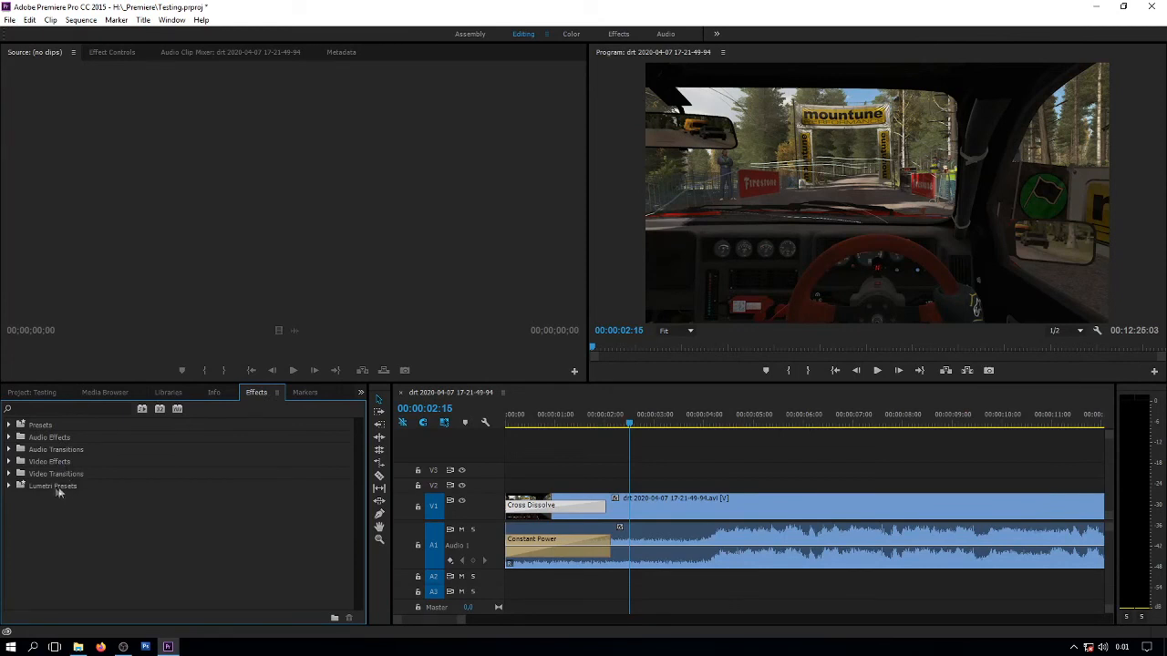
Zoom the timeline out to show more than the first 35 seconds of the sequence.
{"action": "left_click", "coordinate": [650, 478]}
{"action": "scroll", "coordinate": [650, 479], "scroll_direction": "down", "scroll_amount": 2}
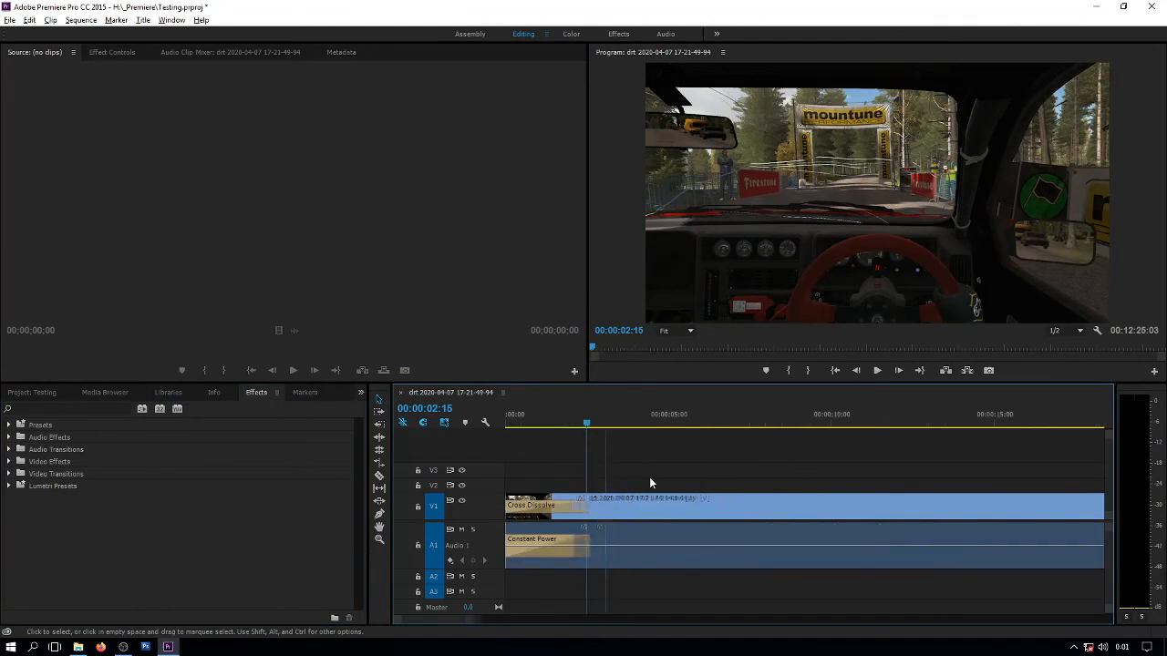
{"action": "scroll", "coordinate": [650, 479], "scroll_direction": "down", "scroll_amount": 1}
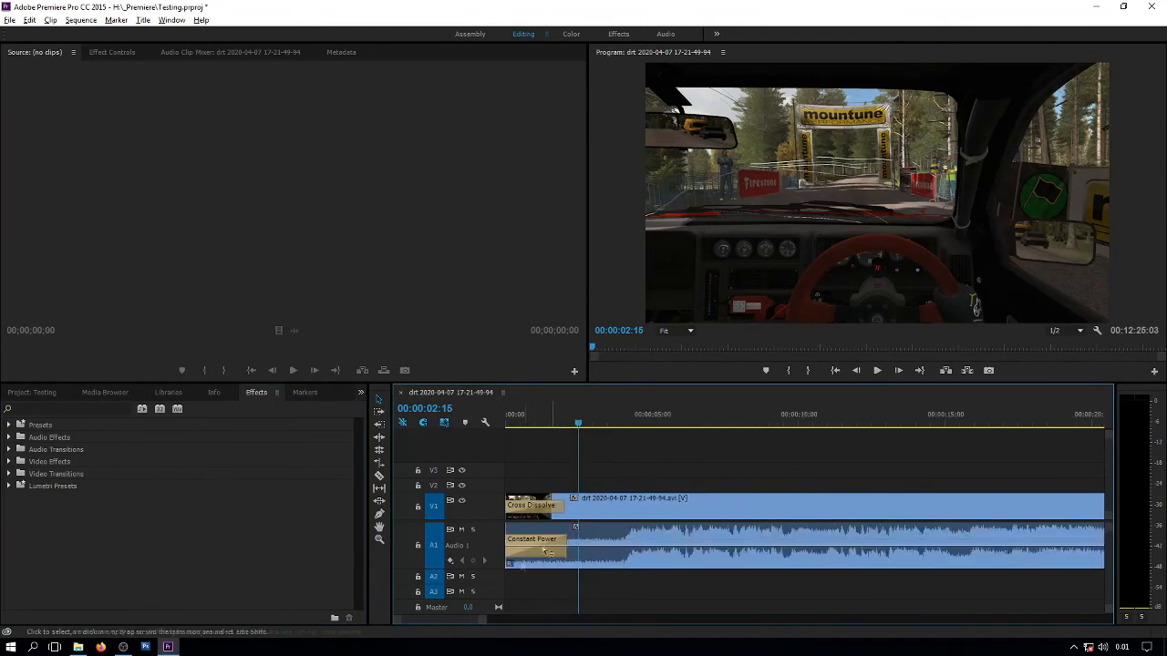
{"action": "left_click", "coordinate": [483, 621]}
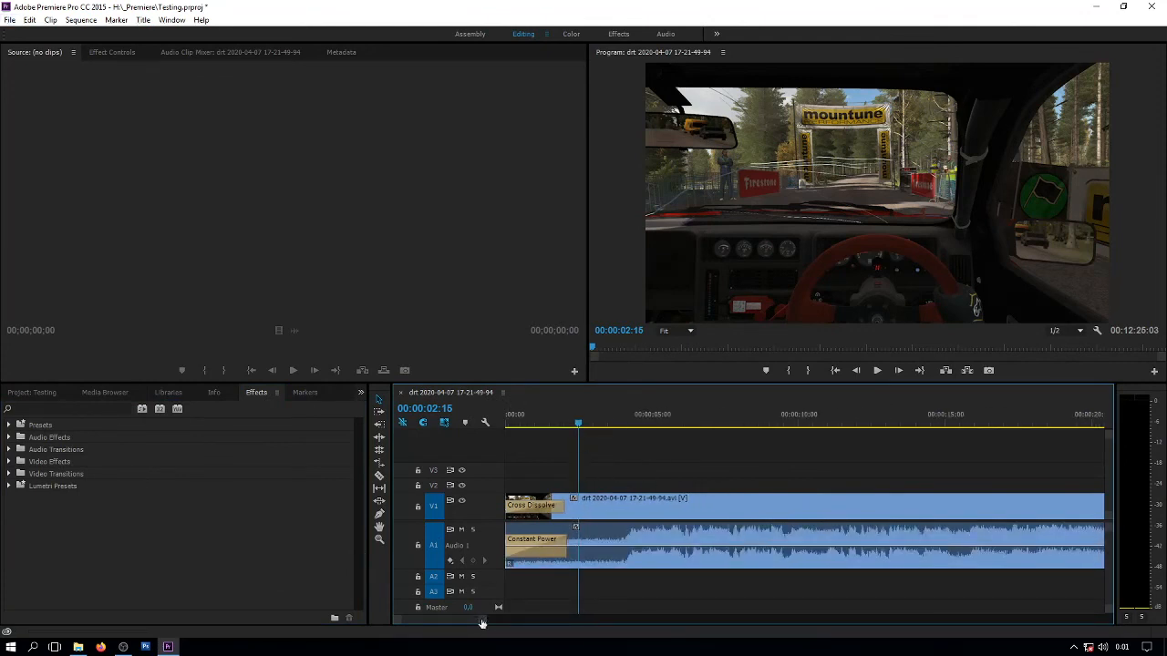
{"action": "left_click_drag", "start_coordinate": [482, 622], "coordinate": [513, 620]}
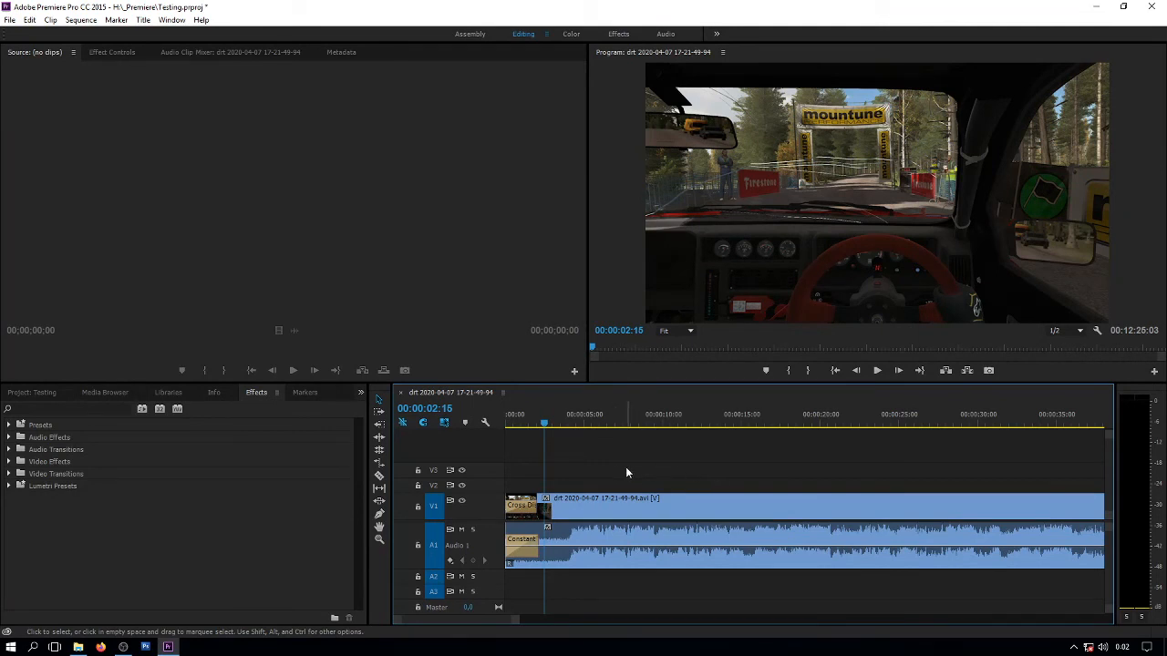
{"action": "scroll", "coordinate": [628, 466], "scroll_direction": "down", "scroll_amount": 4}
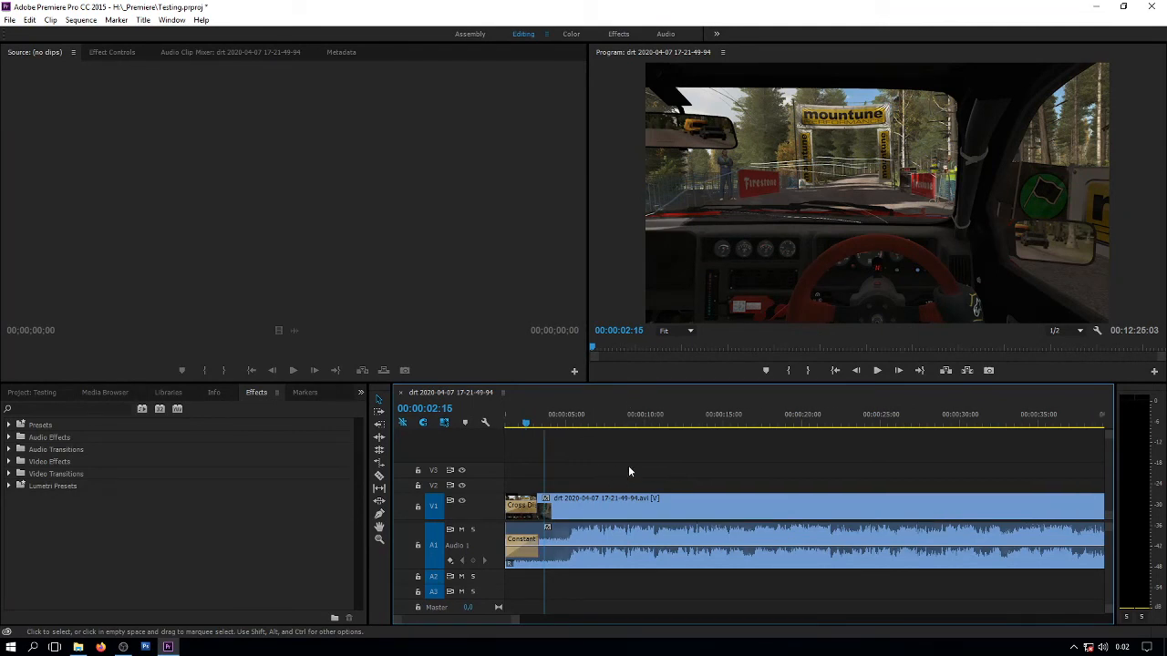
{"action": "scroll", "coordinate": [628, 467], "scroll_direction": "up", "scroll_amount": 4}
{"action": "scroll", "coordinate": [628, 467], "scroll_direction": "down", "scroll_amount": 1}
{"action": "scroll", "coordinate": [627, 471], "scroll_direction": "down", "scroll_amount": 5}
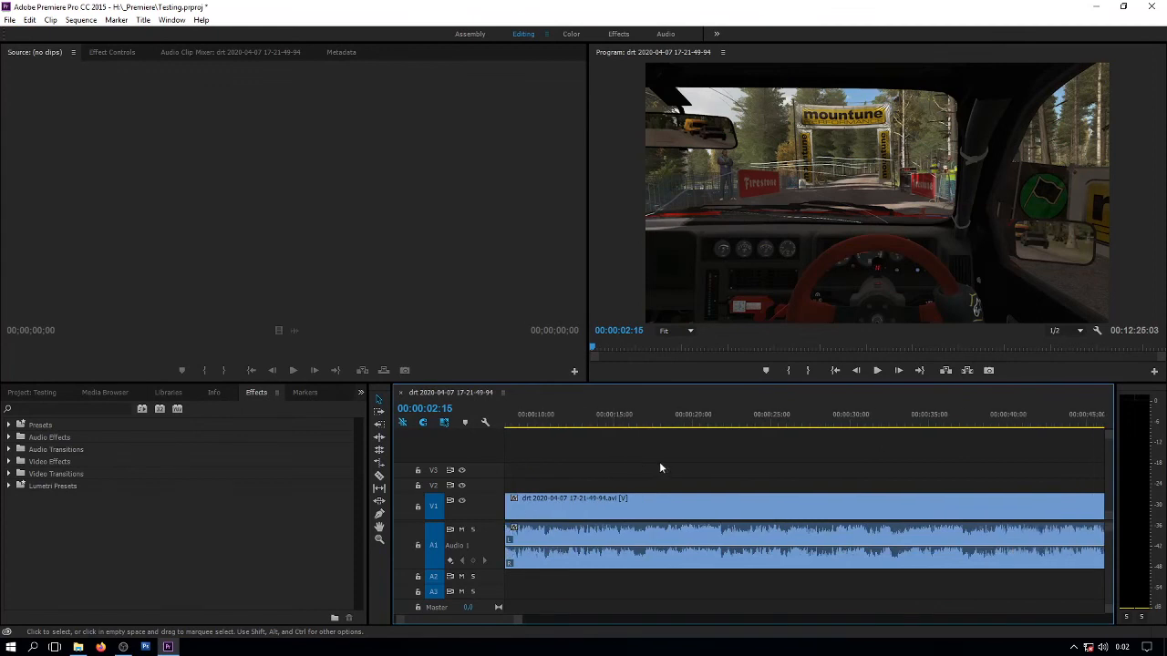
{"action": "scroll", "coordinate": [483, 624], "scroll_direction": "up", "scroll_amount": 5}
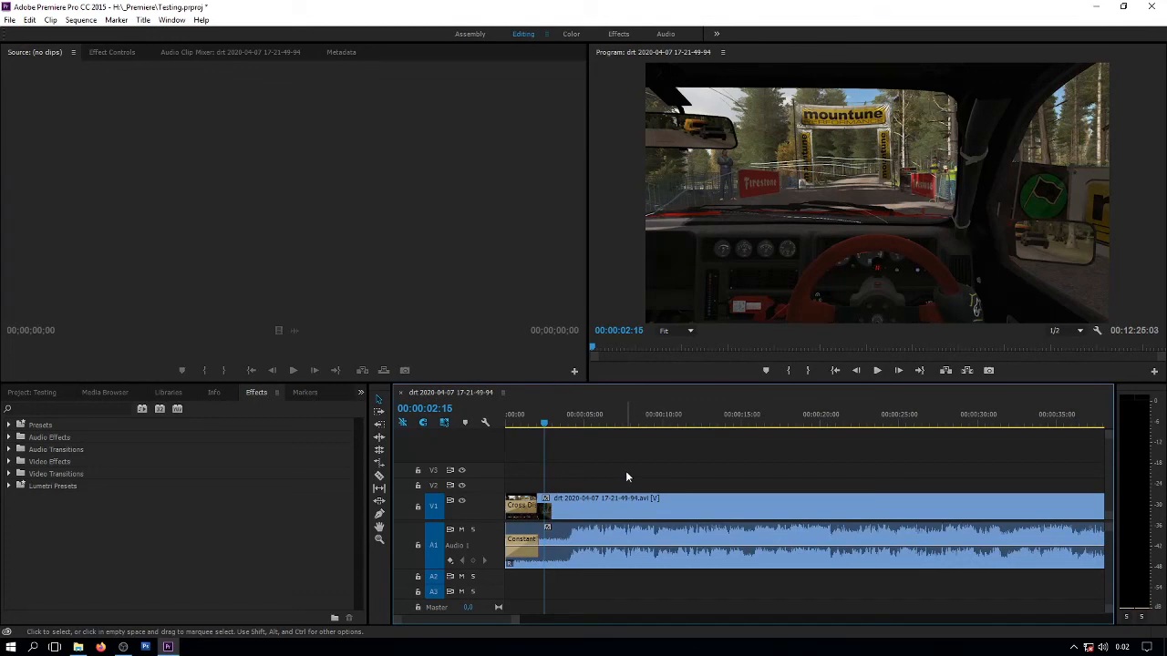
Review the ending of the sequence by playing it and scrubbing the playhead to about 00:12:23:15.
{"action": "scroll", "coordinate": [626, 466], "scroll_direction": "down", "scroll_amount": 6}
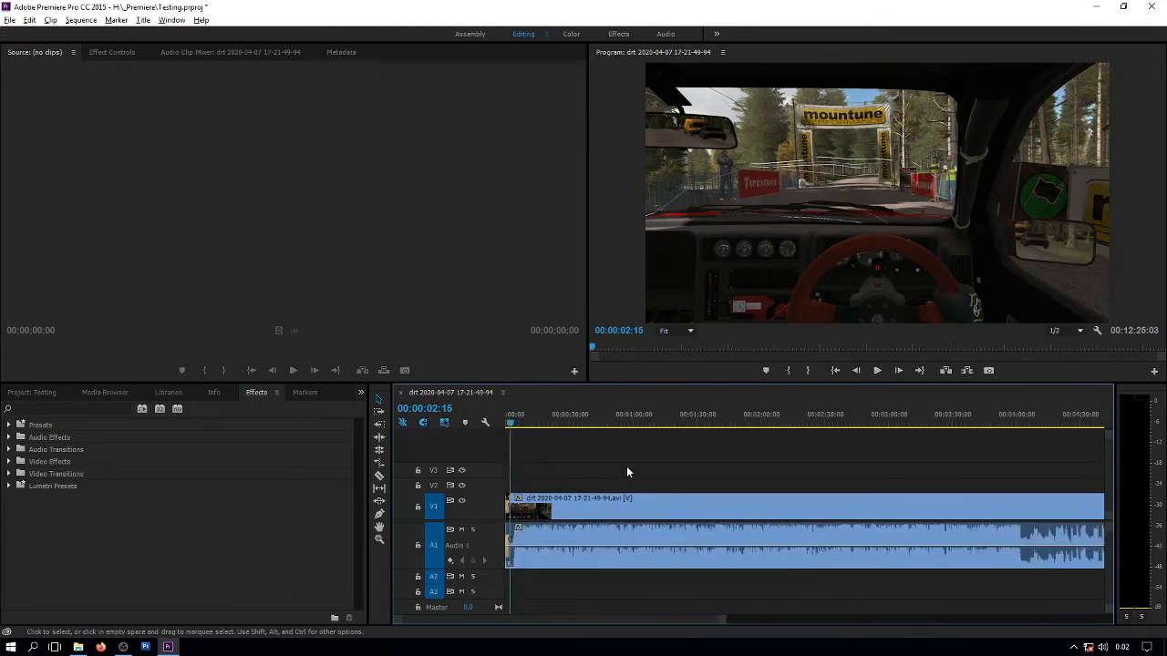
{"action": "left_click_drag", "start_coordinate": [740, 619], "coordinate": [966, 620]}
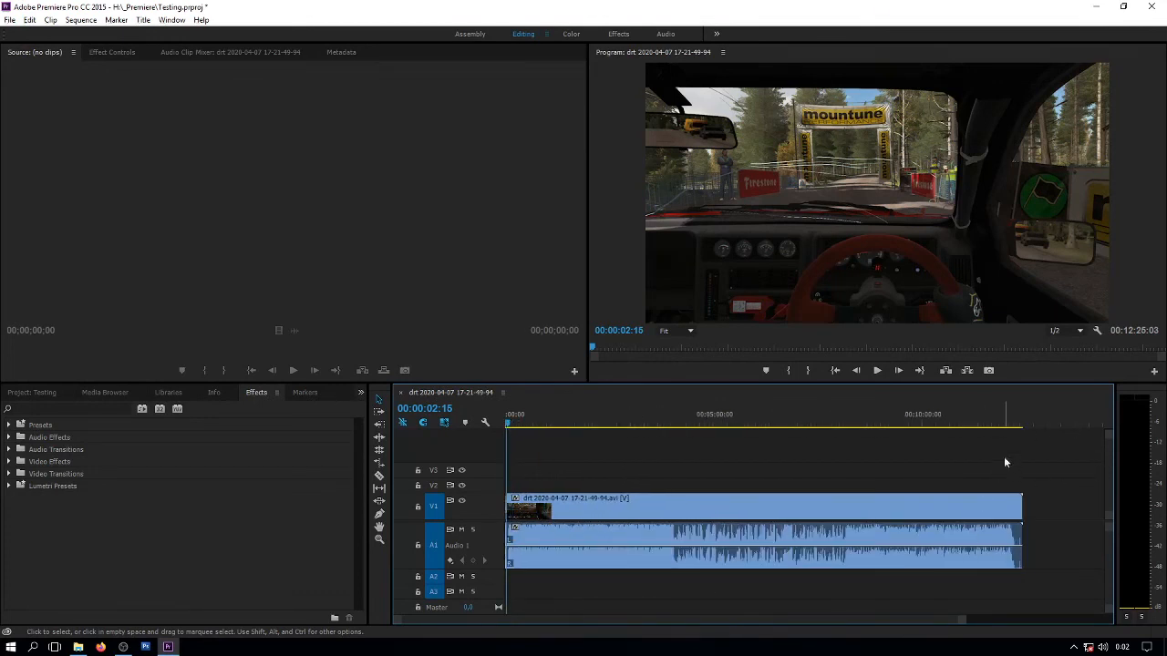
{"action": "left_click", "coordinate": [1015, 424]}
{"action": "key", "text": "space"}
{"action": "left_click_drag", "start_coordinate": [962, 620], "coordinate": [748, 625]}
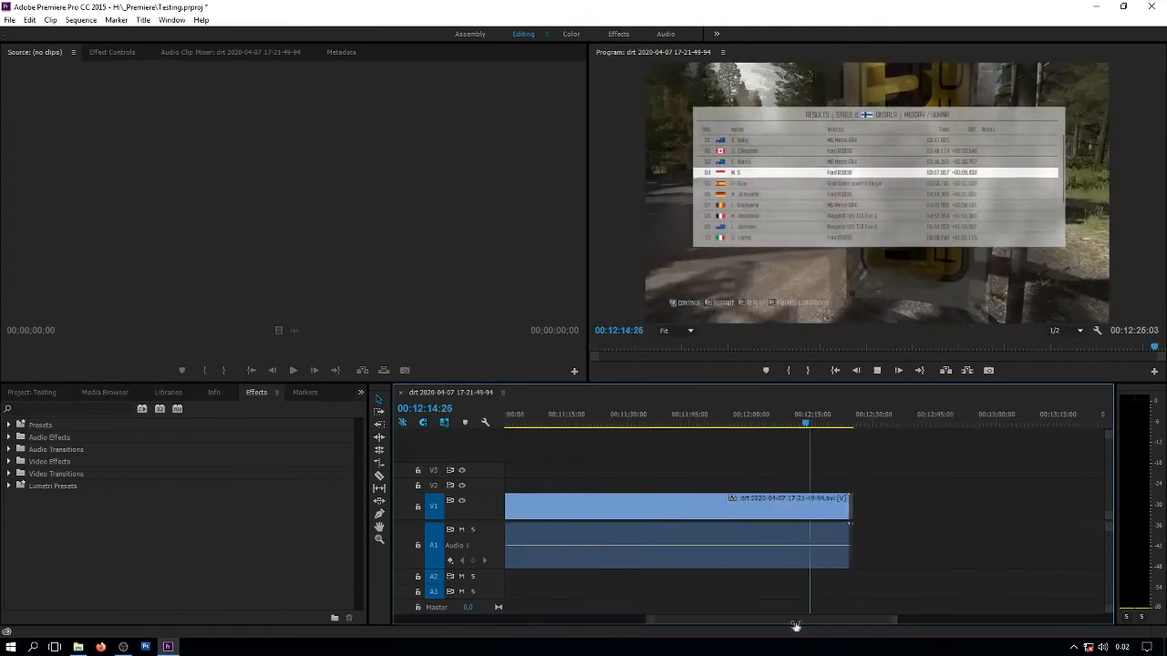
{"action": "left_click", "coordinate": [783, 426]}
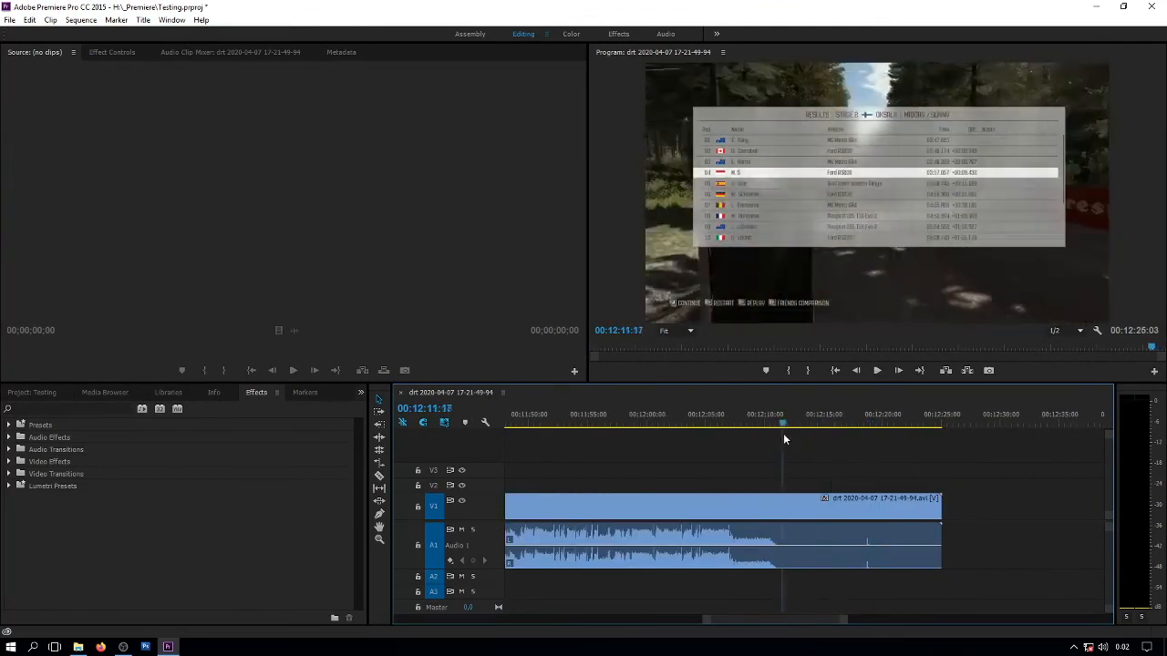
{"action": "left_click_drag", "start_coordinate": [784, 435], "coordinate": [923, 444]}
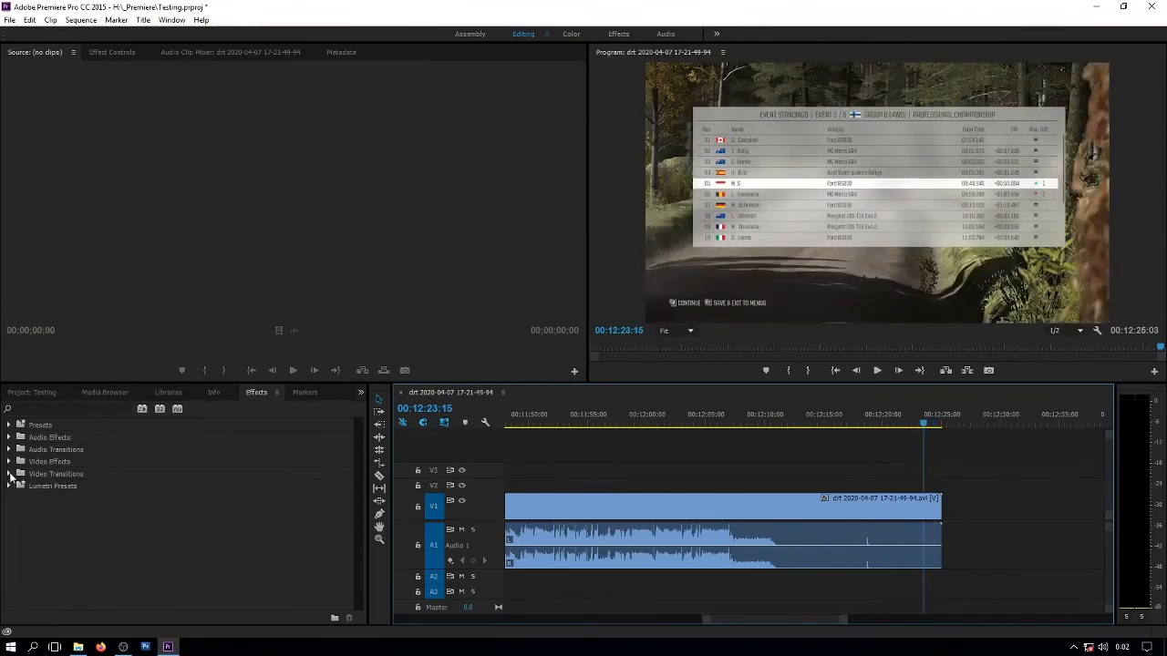
Add a Cross Dissolve at the end of the V1 clip and a Constant Power crossfade at the end of the A1 clip.
{"action": "left_click", "coordinate": [10, 474]}
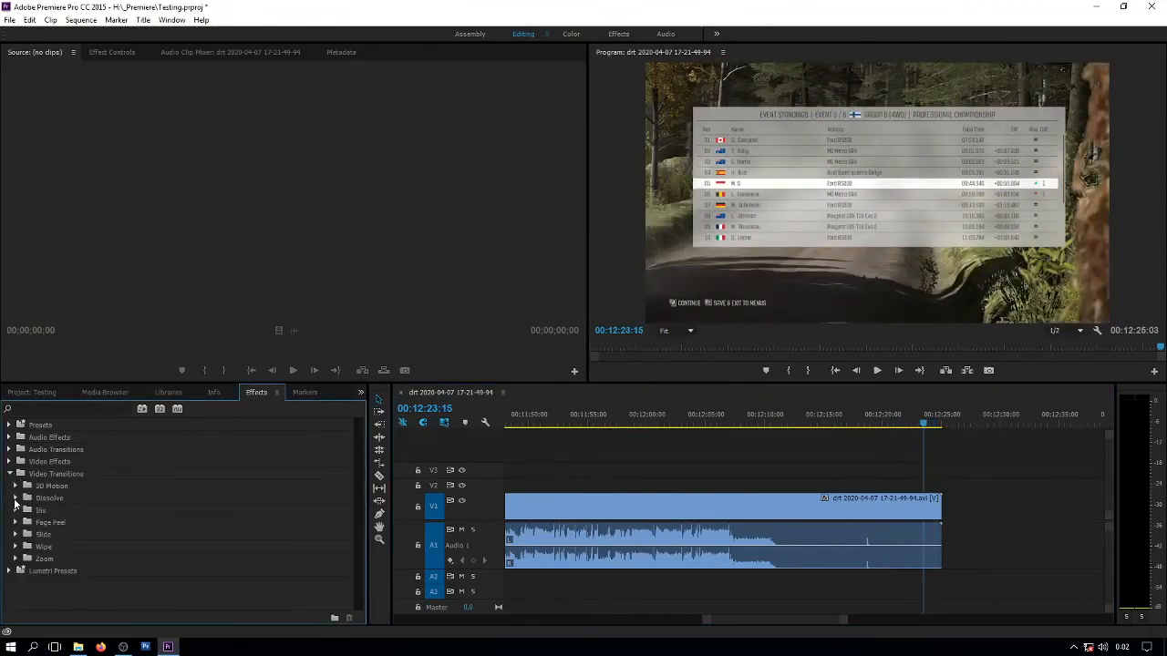
{"action": "left_click", "coordinate": [14, 500]}
{"action": "mouse_move", "coordinate": [66, 521]}
{"action": "left_mouse_down"}
{"action": "mouse_move", "coordinate": [954, 521]}
{"action": "mouse_move", "coordinate": [938, 516]}
{"action": "left_mouse_up"}
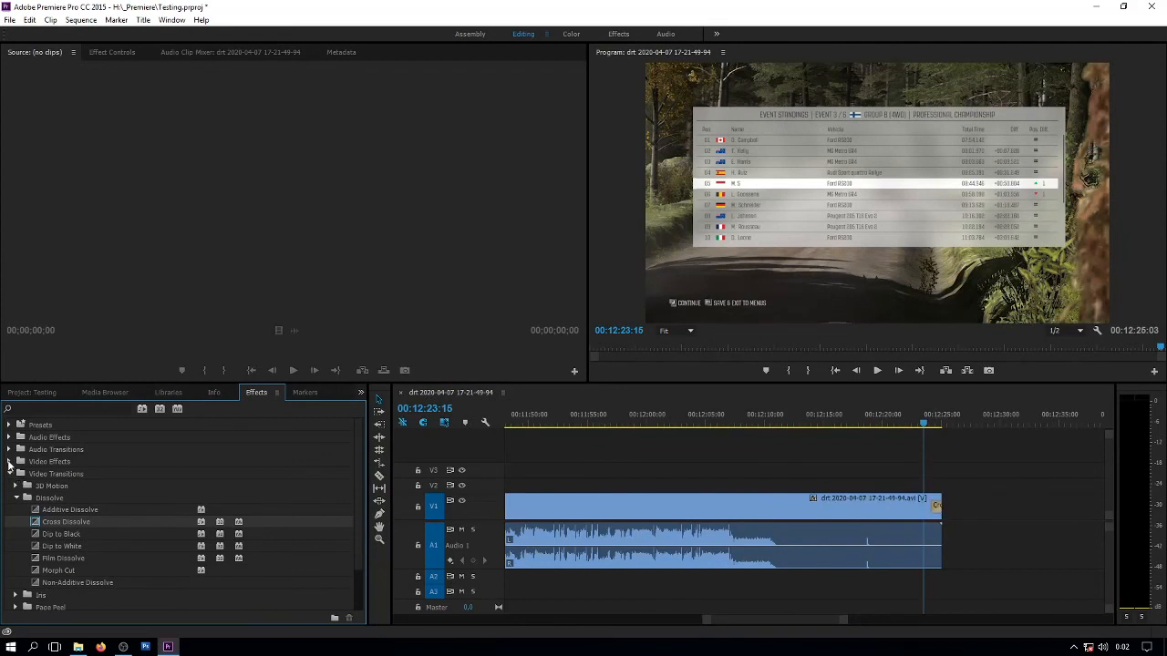
{"action": "left_click", "coordinate": [8, 450]}
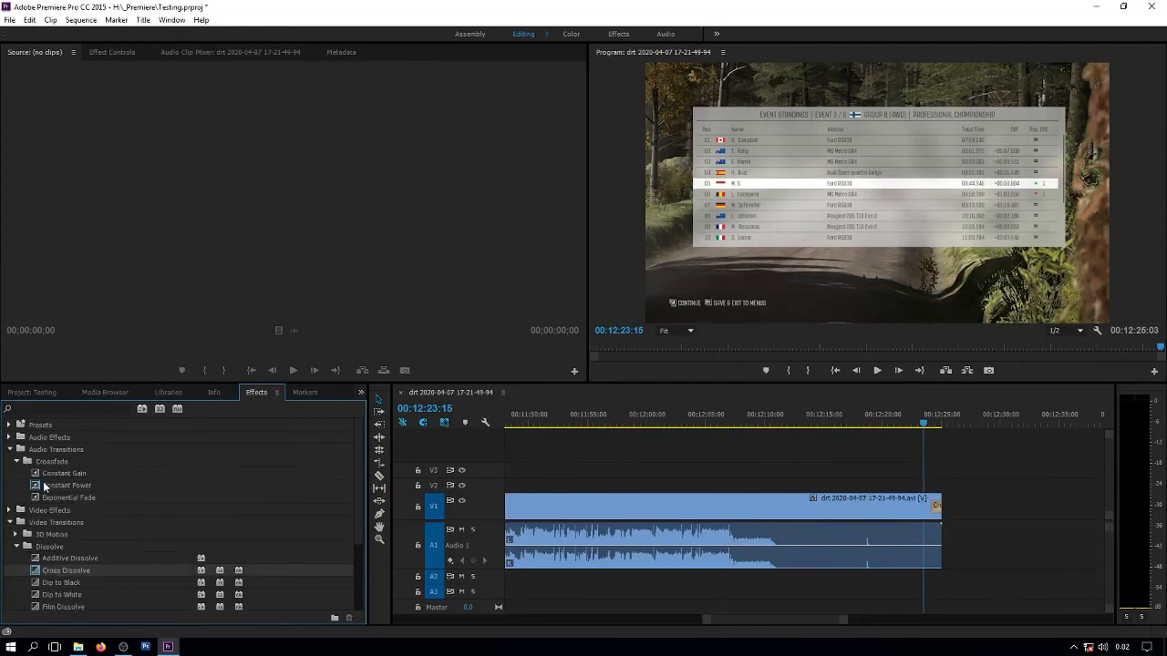
{"action": "left_click_drag", "start_coordinate": [44, 489], "coordinate": [809, 536]}
{"action": "left_click_drag", "start_coordinate": [930, 546], "coordinate": [932, 545]}
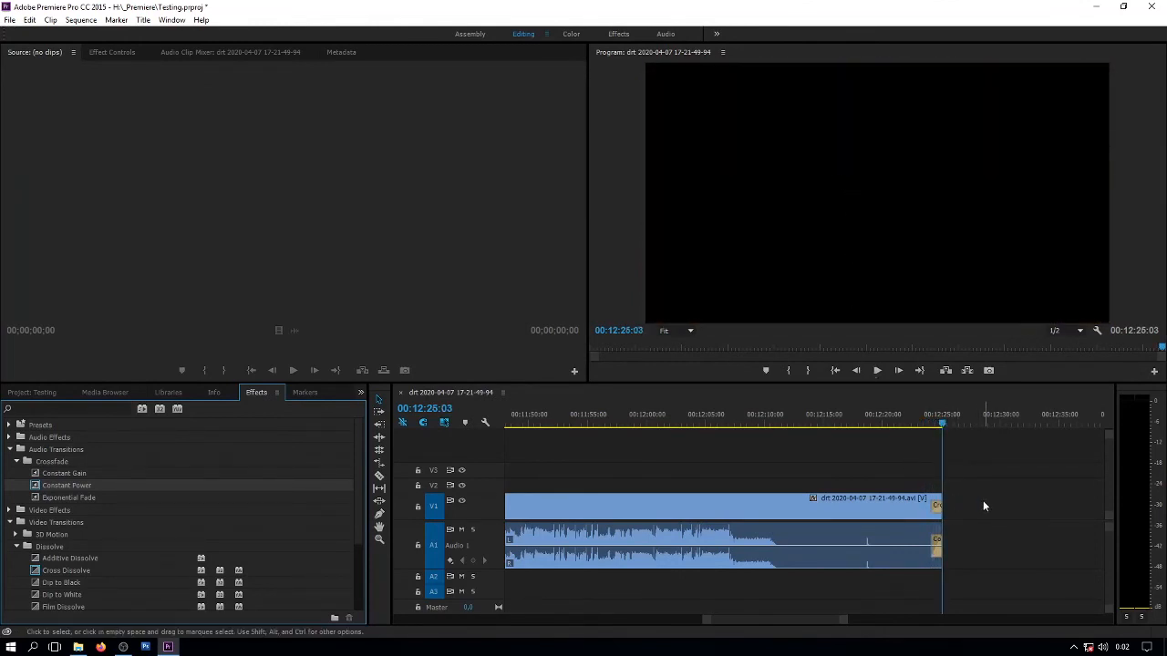
Undo both end transitions and play the last two seconds of the sequence without them, from 00:12:23:05.
{"action": "key", "text": "ctrl+z"}
{"action": "key", "text": "ctrl+z"}
{"action": "left_click", "coordinate": [921, 419]}
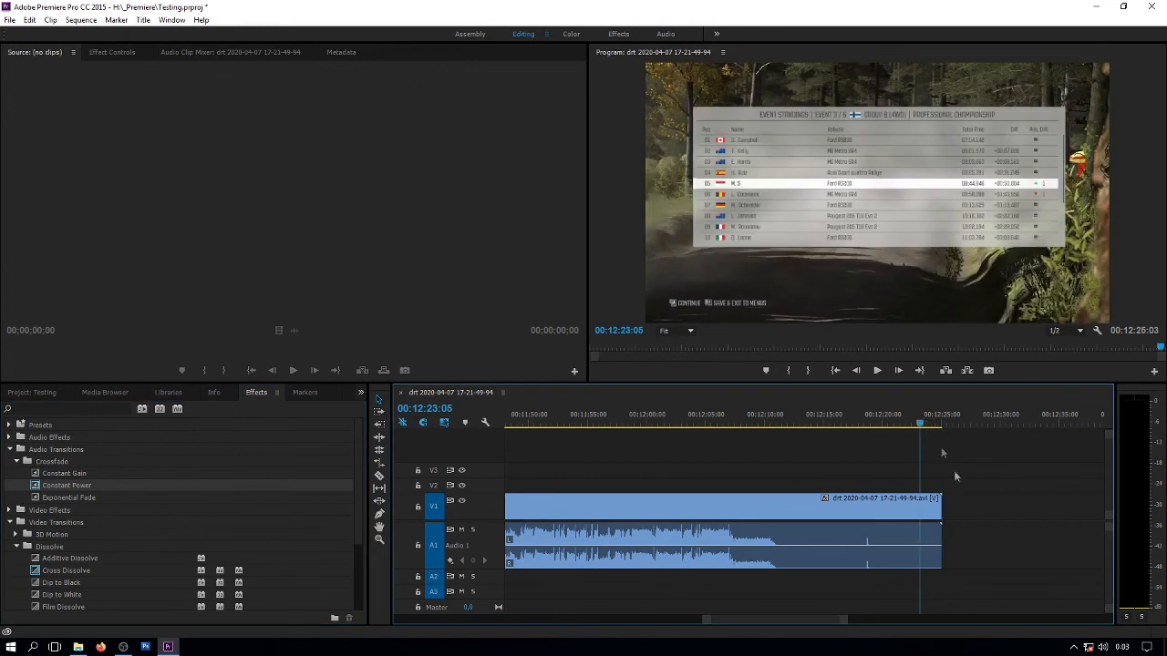
{"action": "key", "text": "space"}
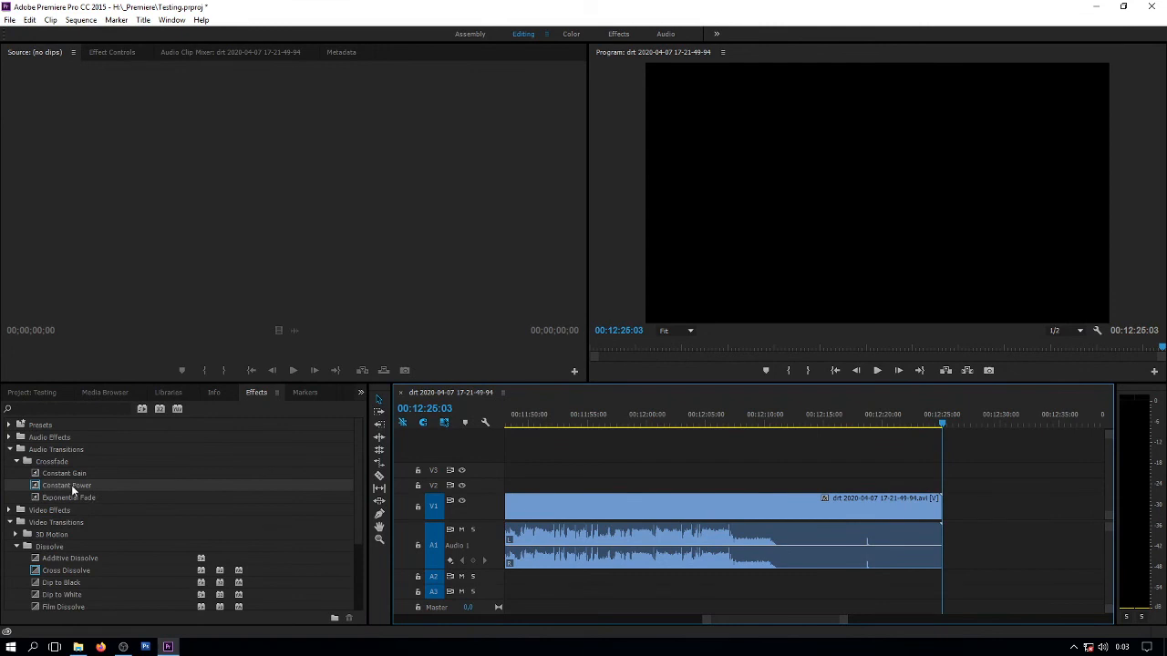
Reapply Constant Power and Cross Dissolve at the ends of the A1 and V1 clips, and play the fade-out.
{"action": "mouse_move", "coordinate": [64, 571]}
{"action": "left_mouse_down"}
{"action": "mouse_move", "coordinate": [902, 529]}
{"action": "mouse_move", "coordinate": [936, 514]}
{"action": "left_mouse_up"}
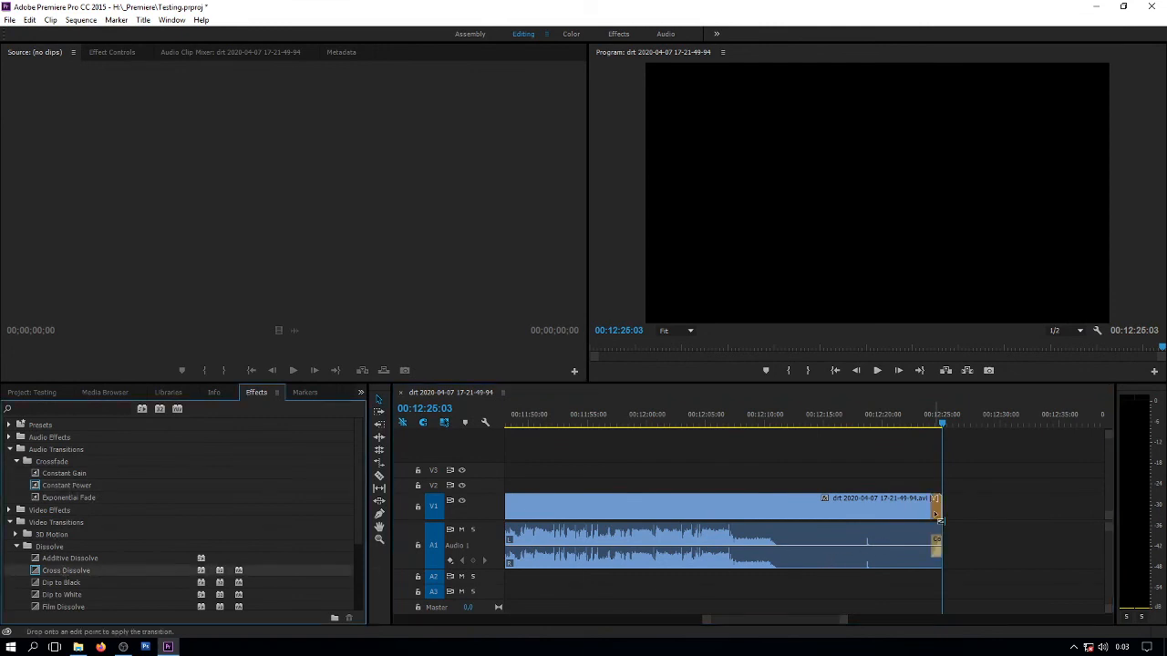
{"action": "left_click", "coordinate": [919, 418]}
{"action": "key", "text": "space"}
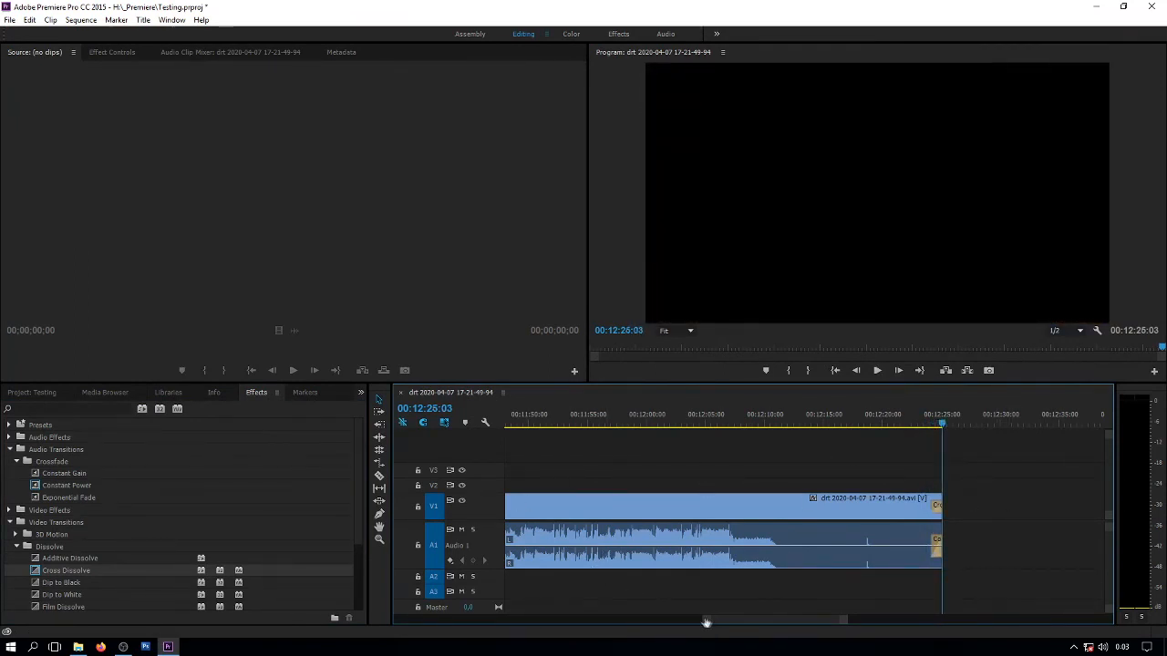
Fit the whole sequence in the timeline and place the playhead at about 00:03:56:25, where the loud audio section begins.
{"action": "left_click_drag", "start_coordinate": [704, 623], "coordinate": [324, 629]}
{"action": "left_click_drag", "start_coordinate": [698, 418], "coordinate": [476, 471]}
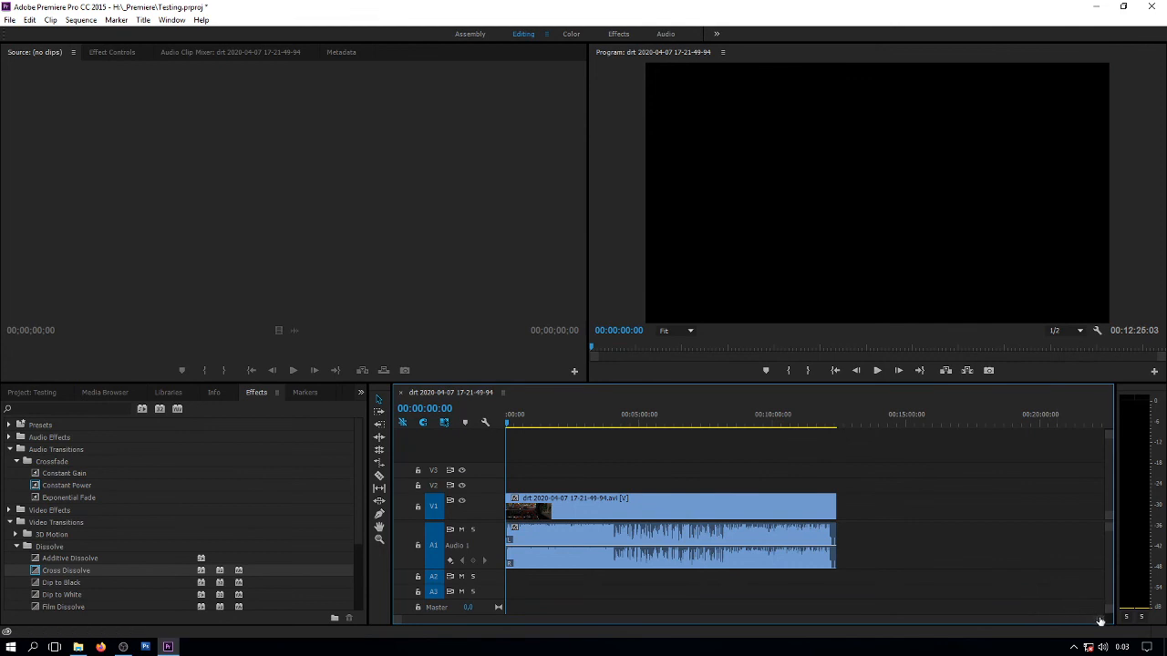
{"action": "left_click_drag", "start_coordinate": [1098, 623], "coordinate": [1017, 625]}
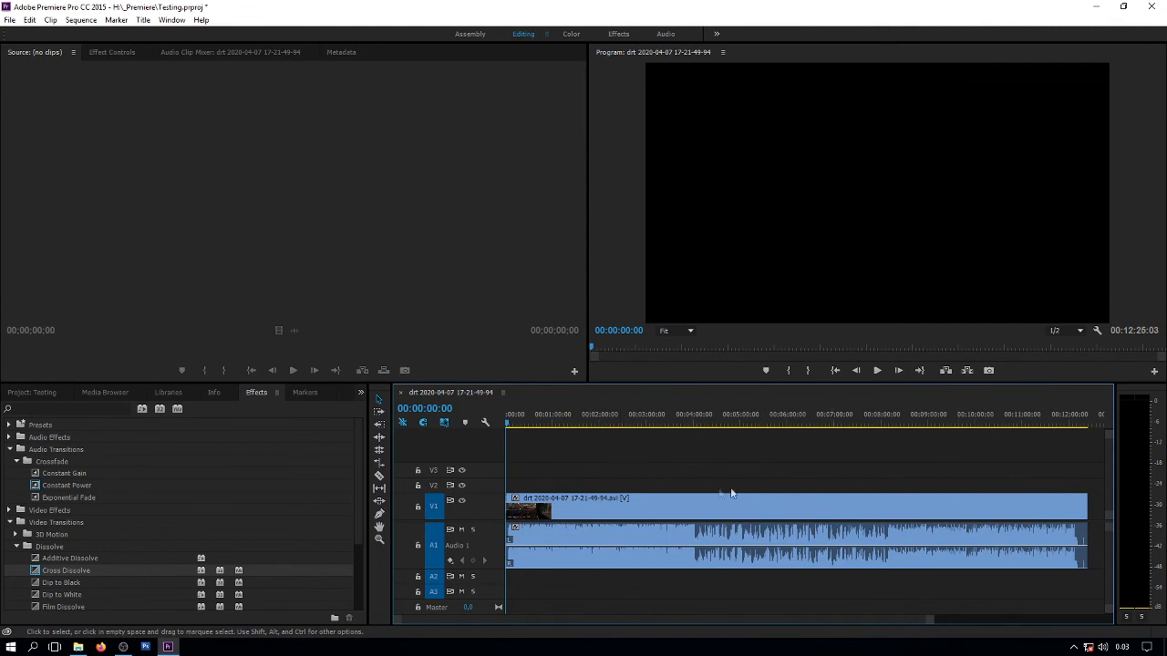
{"action": "left_click", "coordinate": [691, 426]}
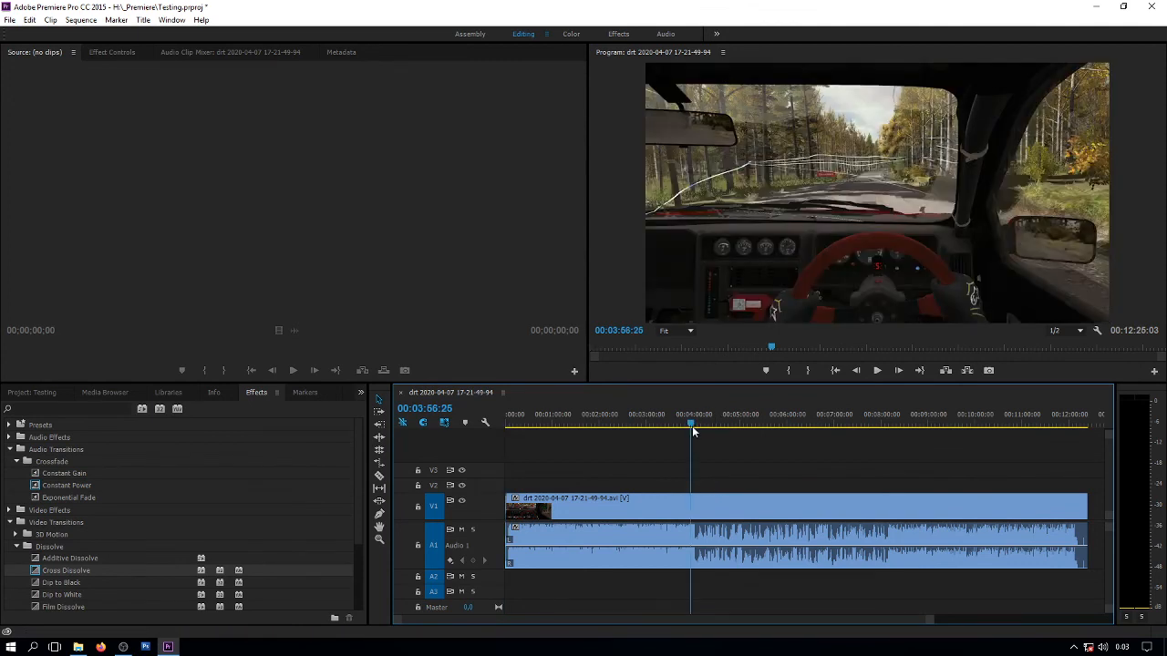